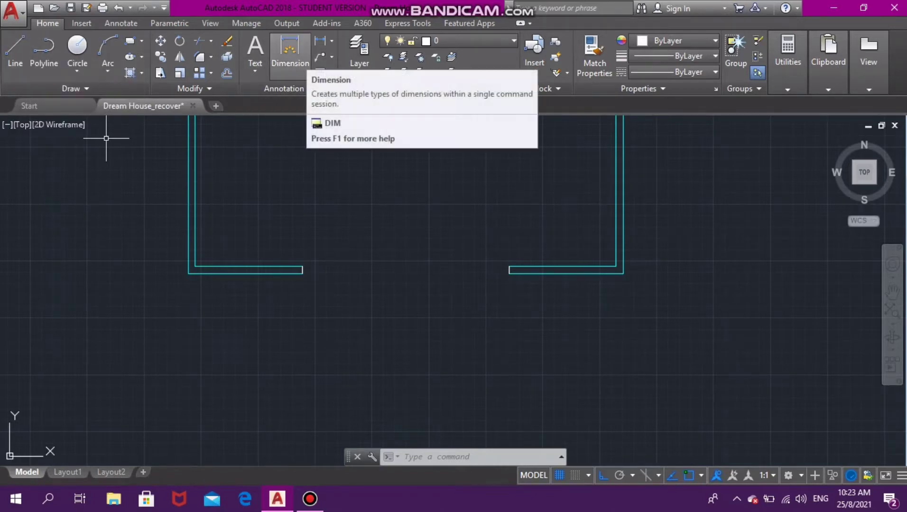
Dimension the width of the opening between the two wall ends, placing the dimension line above the gap
{"action": "left_click", "coordinate": [290, 49]}
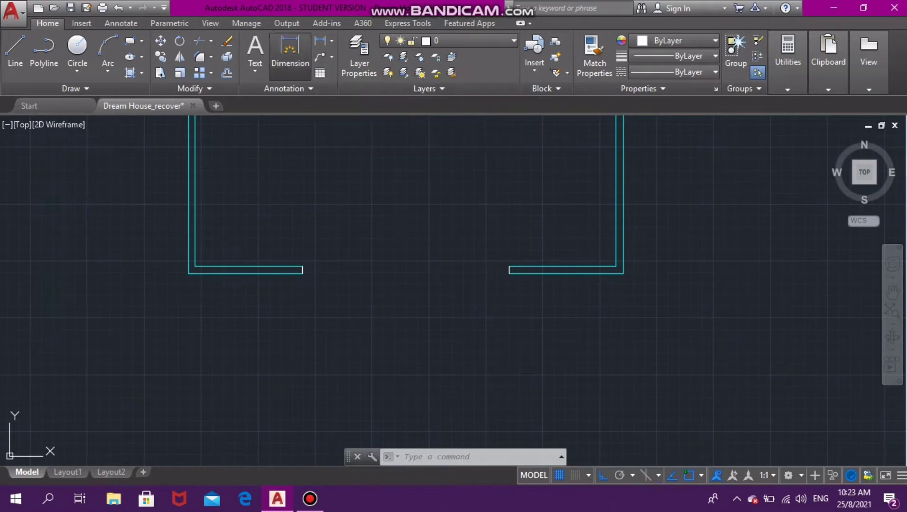
{"action": "left_click", "coordinate": [300, 267]}
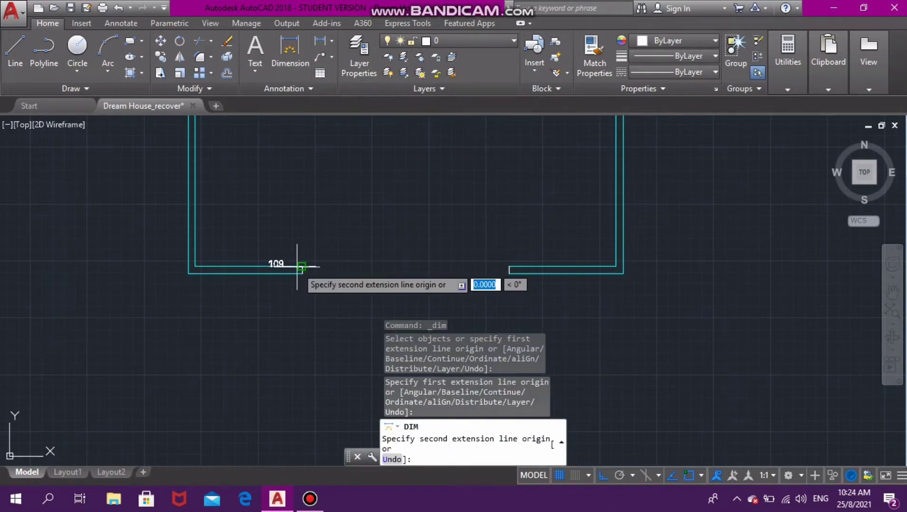
{"action": "left_click", "coordinate": [509, 266]}
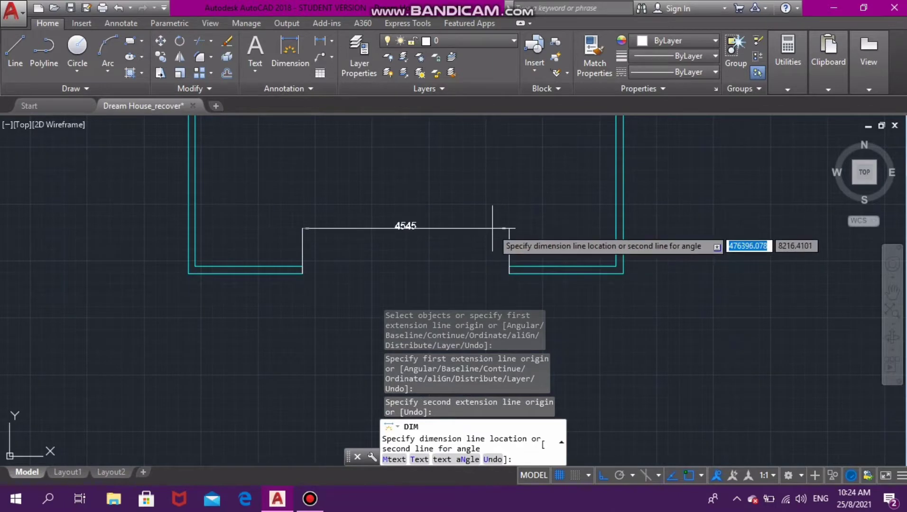
{"action": "left_click", "coordinate": [506, 229]}
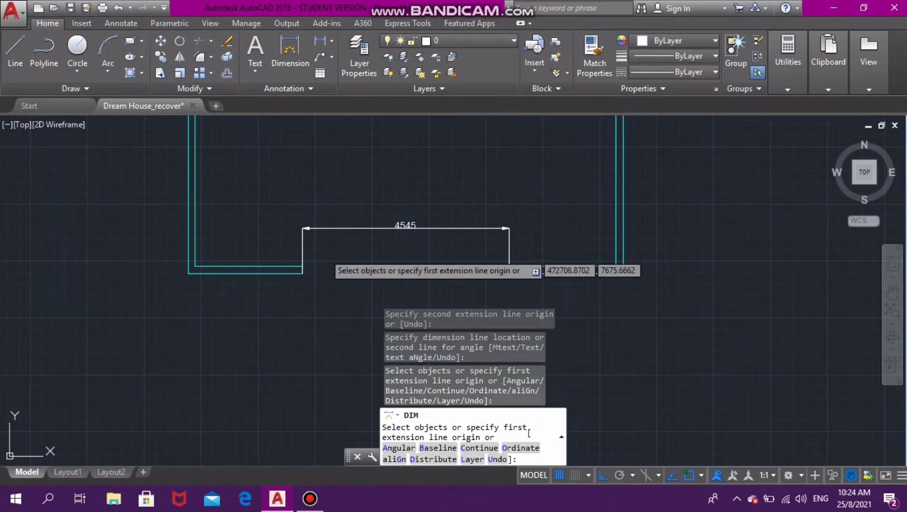
{"action": "key", "text": "Escape"}
{"action": "key", "text": "Escape"}
{"action": "key", "text": "Escape"}
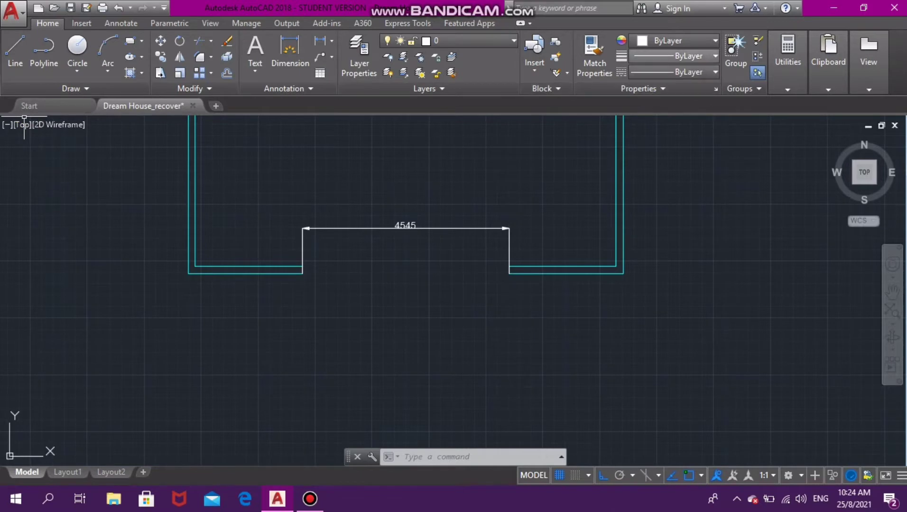
Set the object colour to 153,27,30 and draw a line across the opening between the outer corners of both wall ends
{"action": "left_click", "coordinate": [674, 40]}
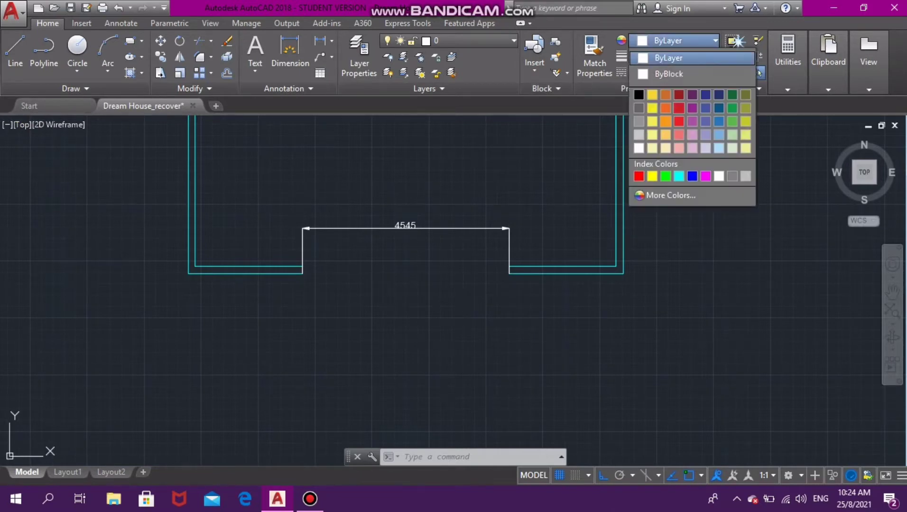
{"action": "left_click", "coordinate": [679, 95]}
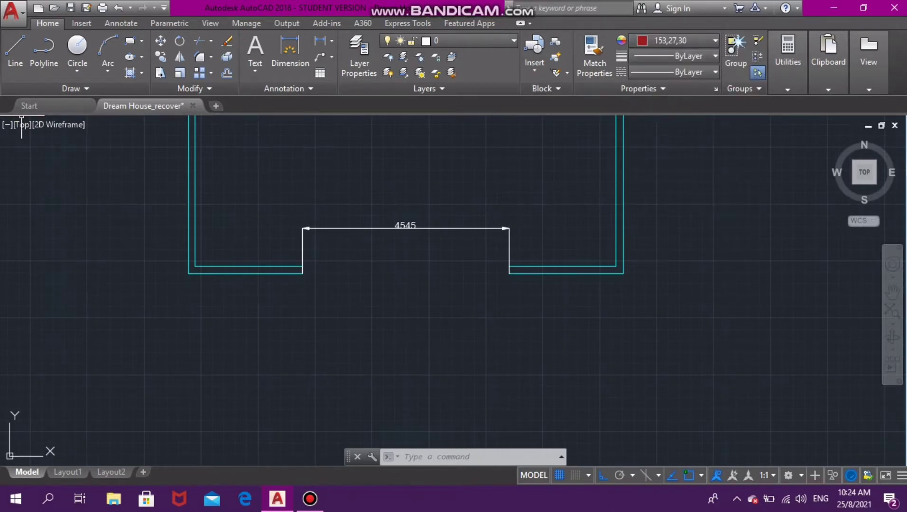
{"action": "left_click", "coordinate": [15, 47]}
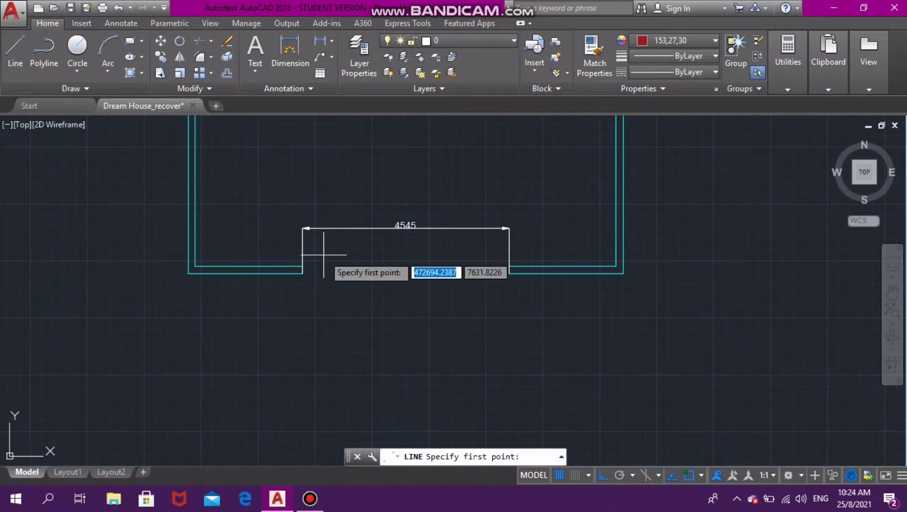
{"action": "left_click", "coordinate": [302, 273]}
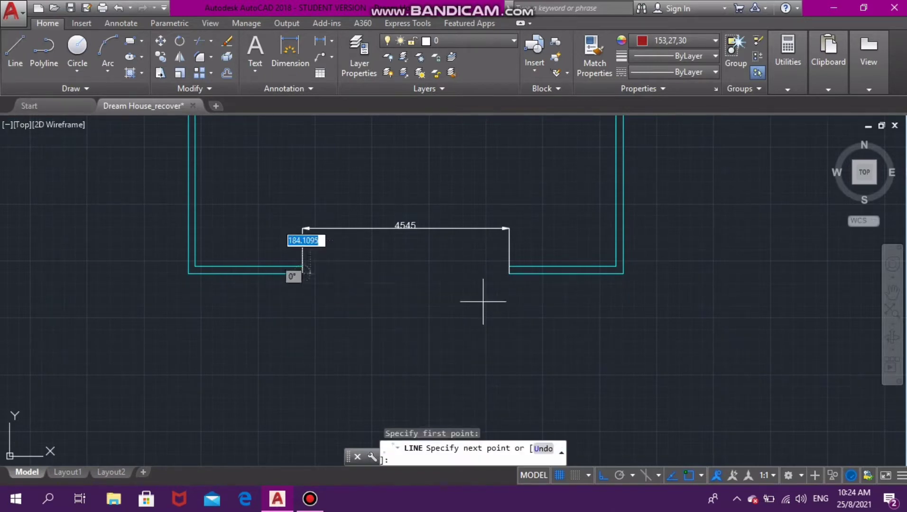
{"action": "left_click", "coordinate": [510, 274]}
{"action": "key", "text": "Escape"}
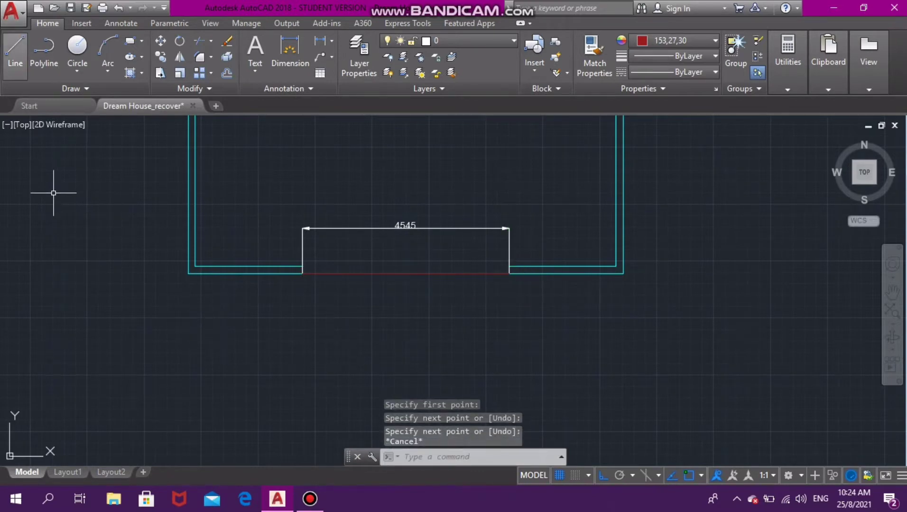
Draw a short vertical line upward from the midpoint of the red line, and reset the object colour to ByLayer
{"action": "left_click", "coordinate": [15, 50]}
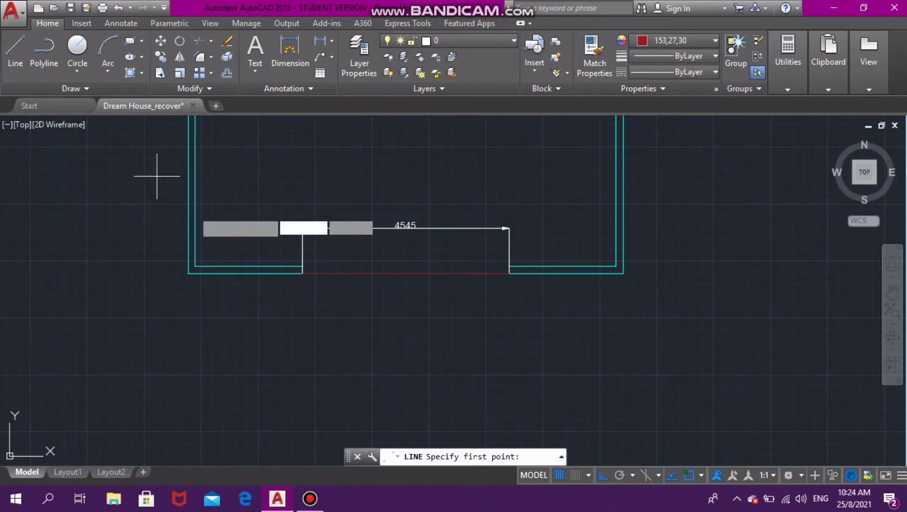
{"action": "left_click", "coordinate": [406, 273]}
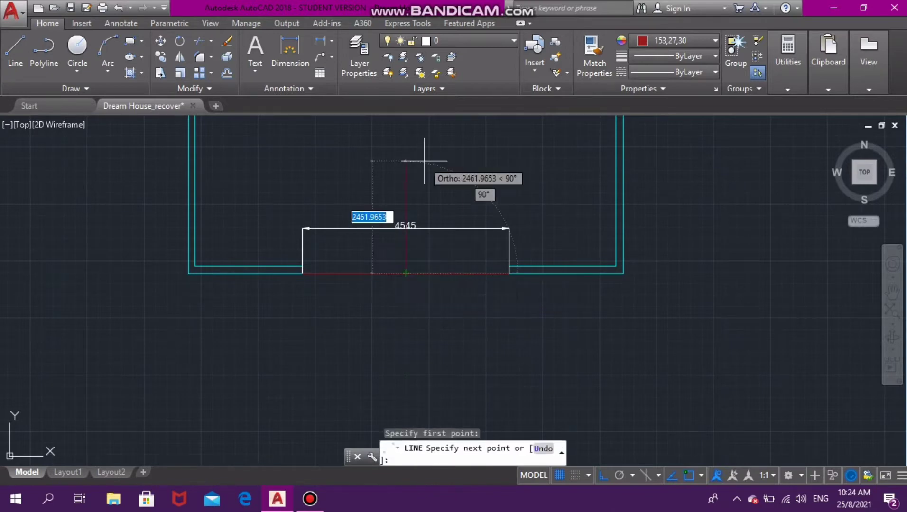
{"action": "left_click", "coordinate": [416, 247]}
{"action": "key", "text": "Escape"}
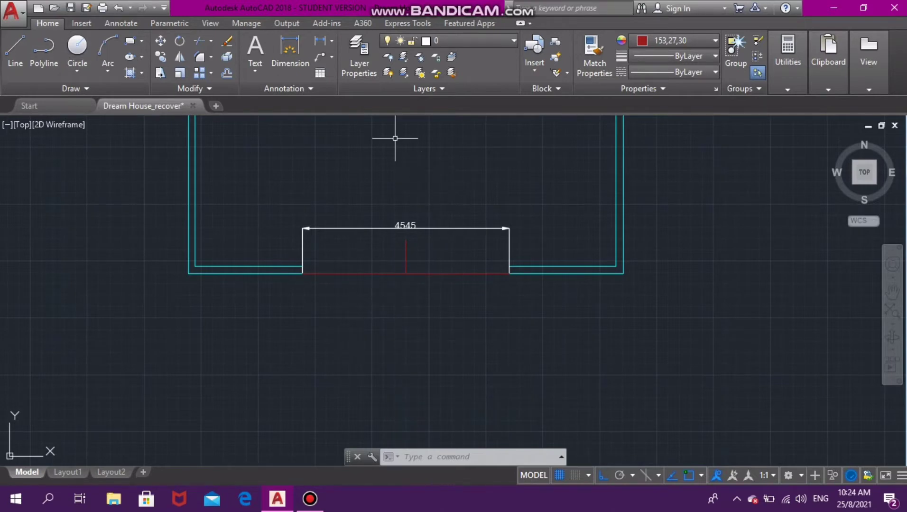
{"action": "left_click", "coordinate": [683, 40]}
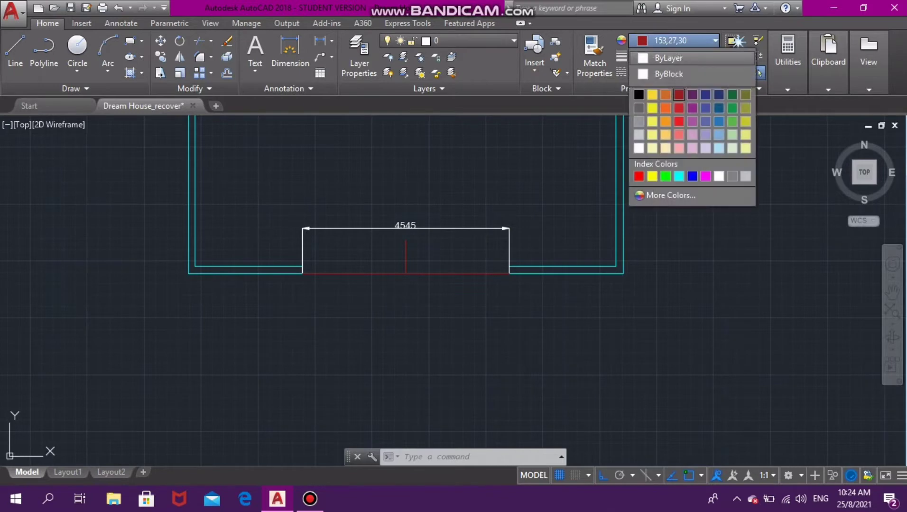
{"action": "left_click", "coordinate": [669, 57]}
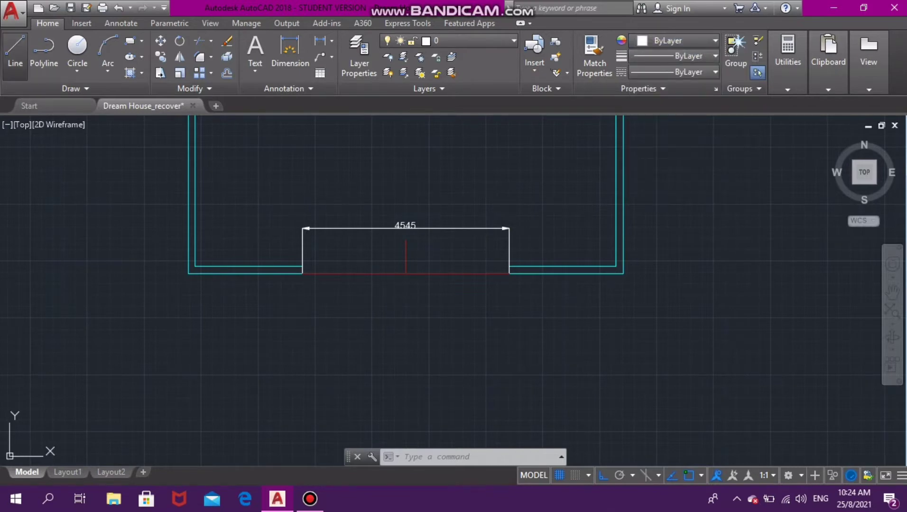
Draw two connected 900 lines inside the room, one downward and one to the left, as a door outline
{"action": "left_click", "coordinate": [15, 48]}
{"action": "left_click", "coordinate": [542, 142]}
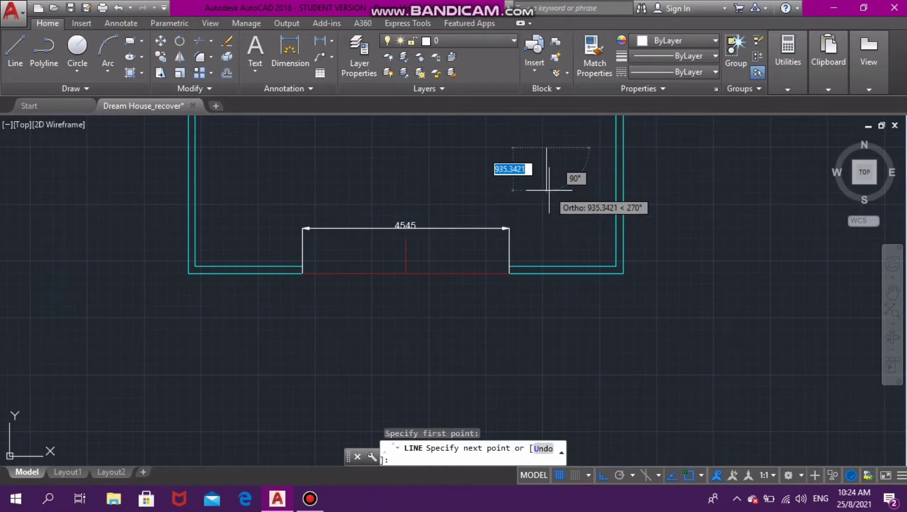
{"action": "type", "text": "90"}
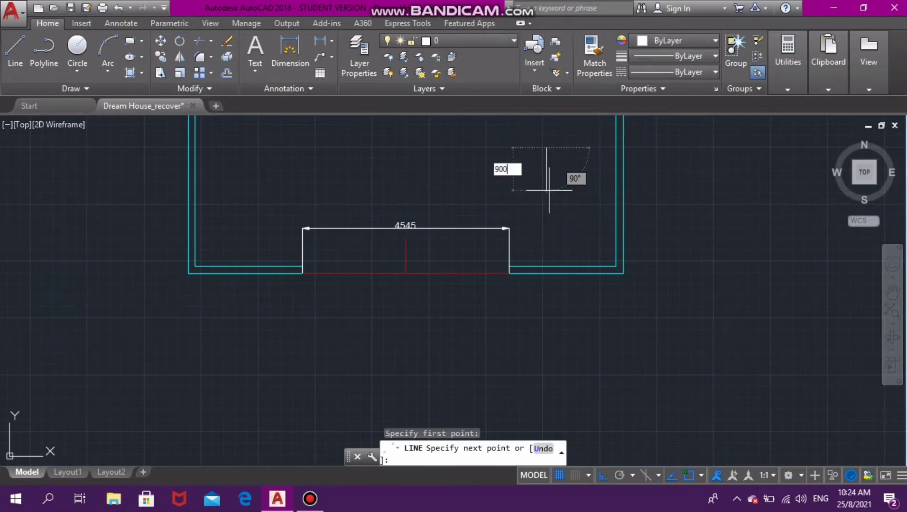
{"action": "type", "text": "0"}
{"action": "key", "text": "Return"}
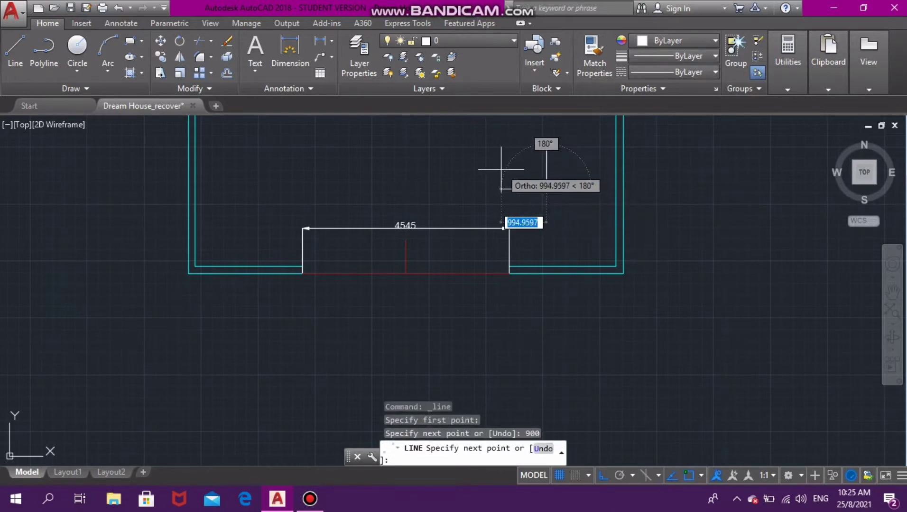
{"action": "type", "text": "9"}
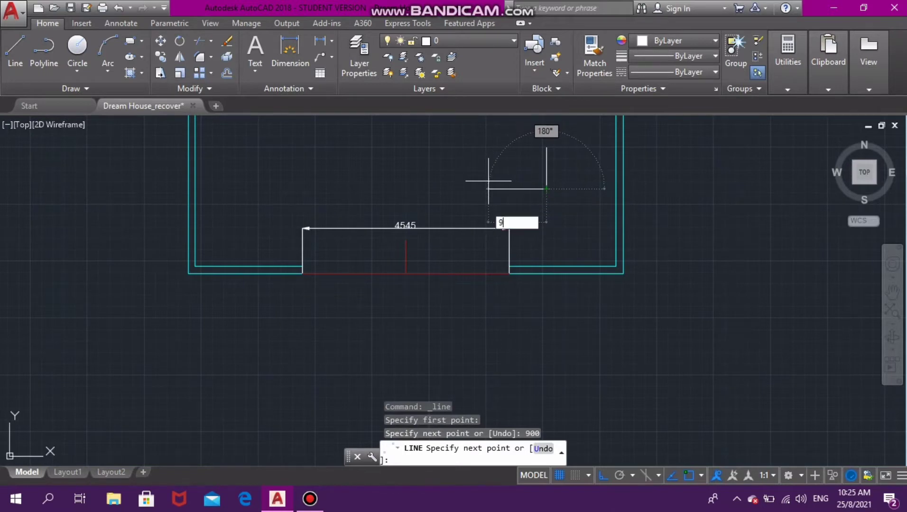
{"action": "type", "text": "00"}
{"action": "key", "text": "Return"}
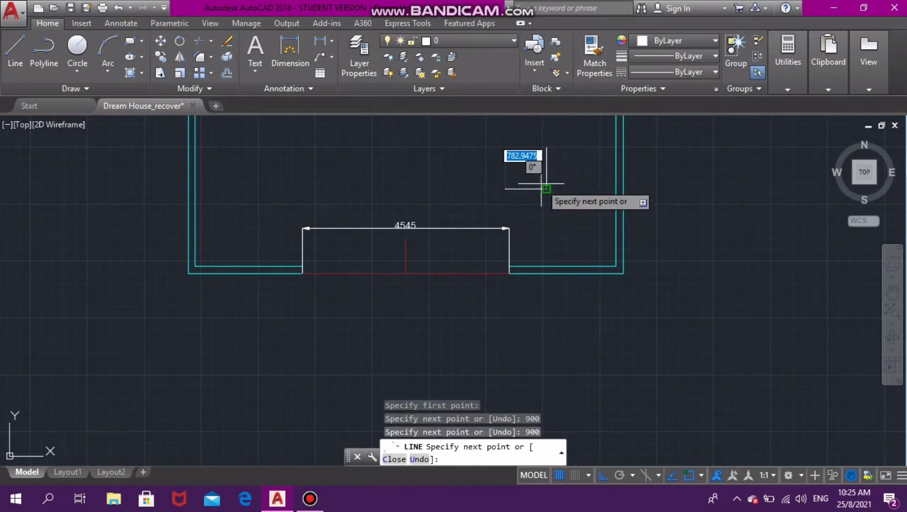
{"action": "key", "text": "Escape"}
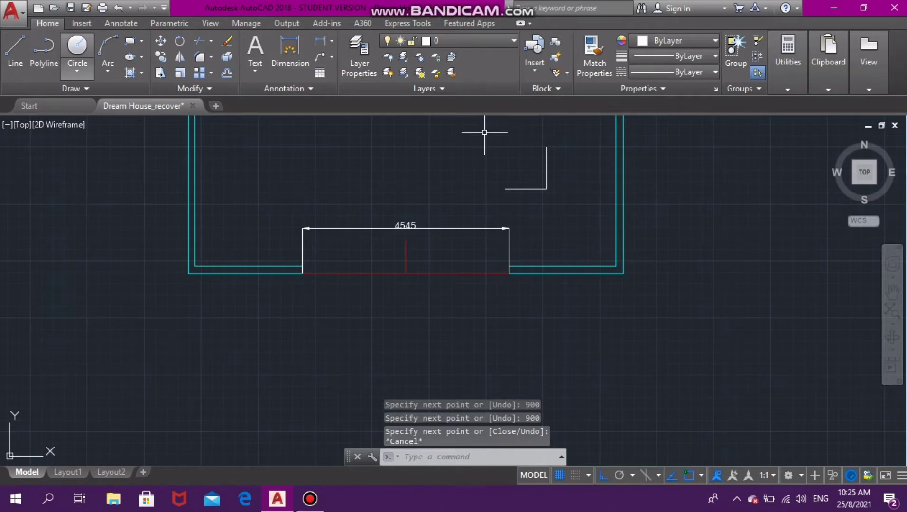
Draw a circle centred on the corner of the two 900 lines through their end, and trim it to the quarter arc between them
{"action": "left_click", "coordinate": [78, 47]}
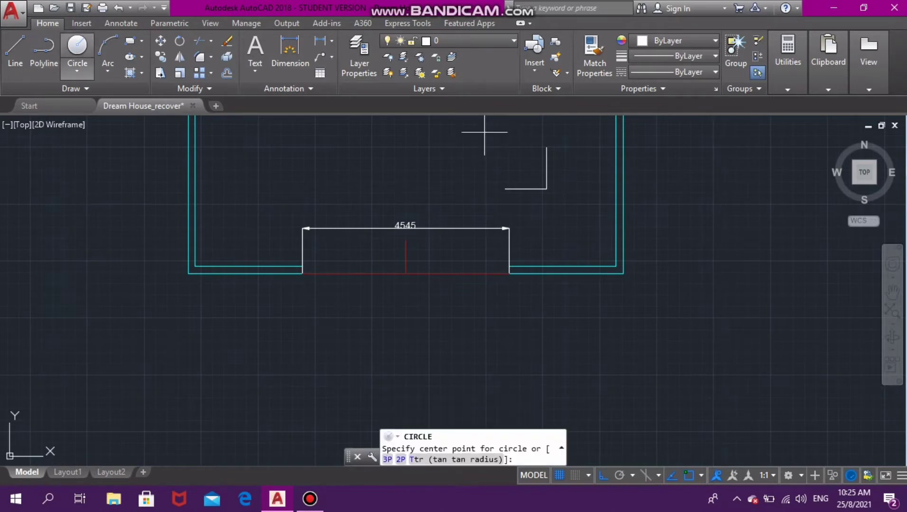
{"action": "left_click", "coordinate": [546, 188]}
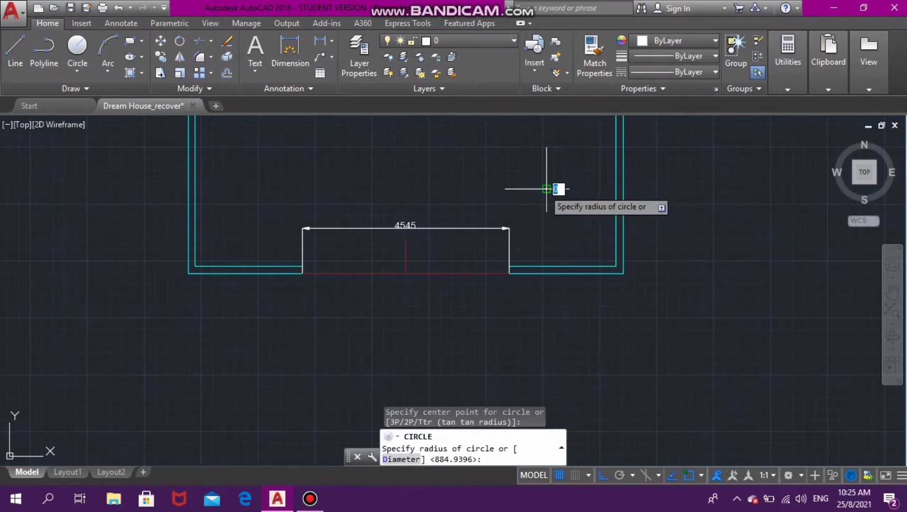
{"action": "left_click", "coordinate": [506, 187]}
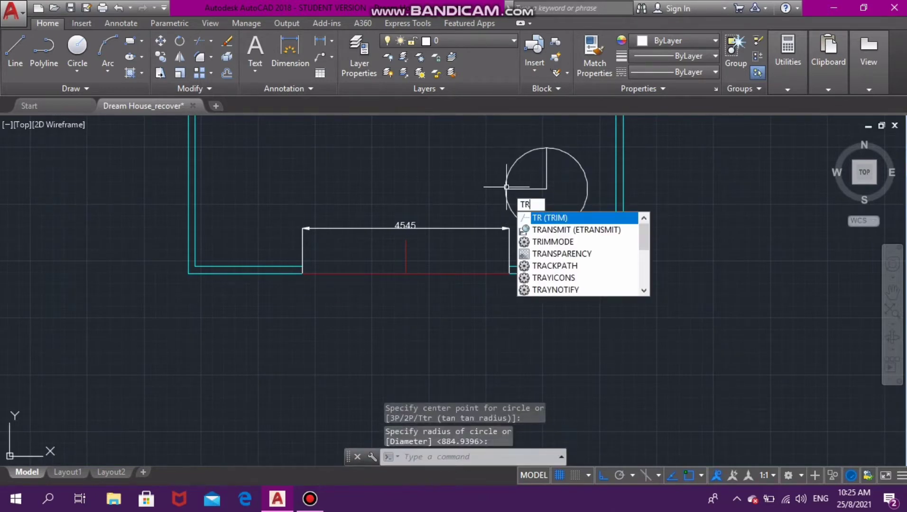
{"action": "key", "text": "Return"}
{"action": "key", "text": "Return"}
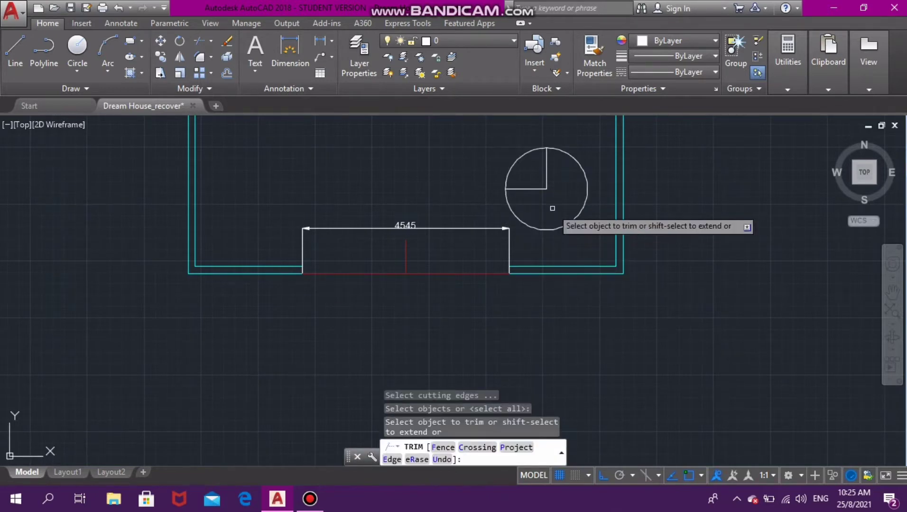
{"action": "left_click", "coordinate": [572, 156]}
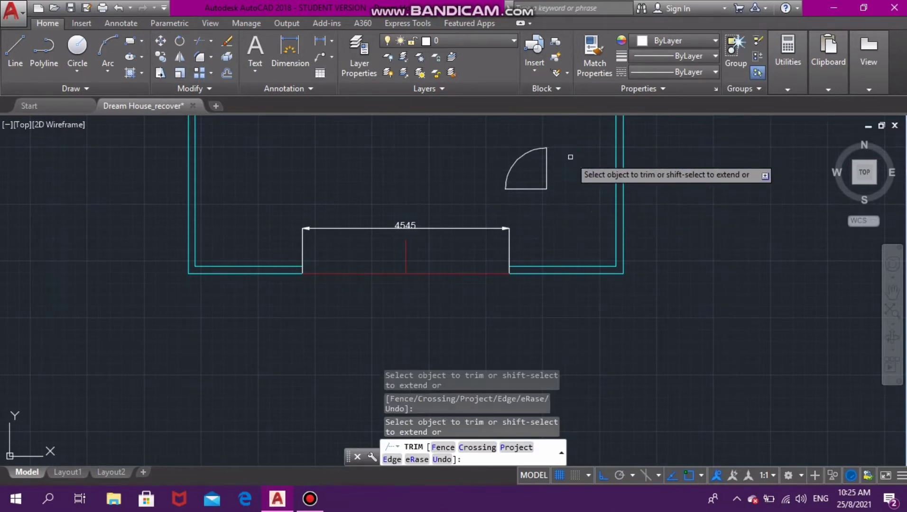
{"action": "key", "text": "Escape"}
Offset the vertical line of the quarter-circle door by 4, including a copy toward the inside of the arc
{"action": "type", "text": "o"}
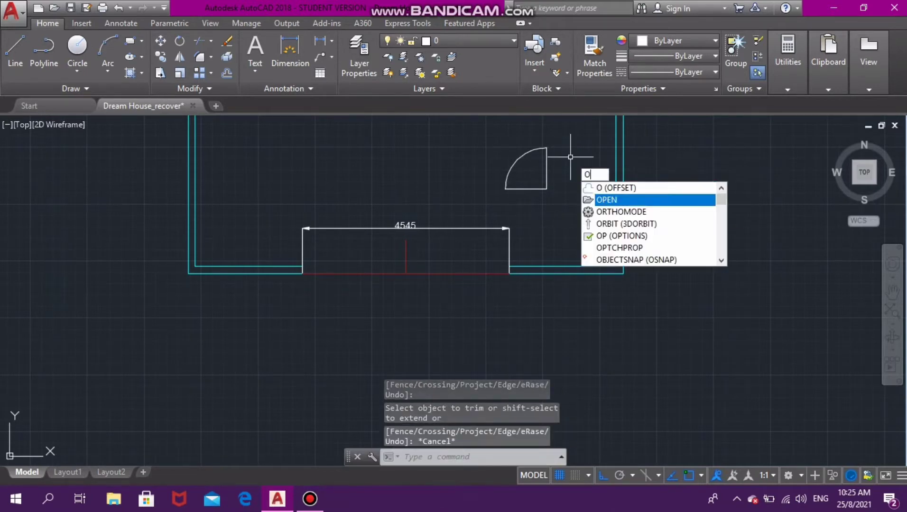
{"action": "key", "text": "Return"}
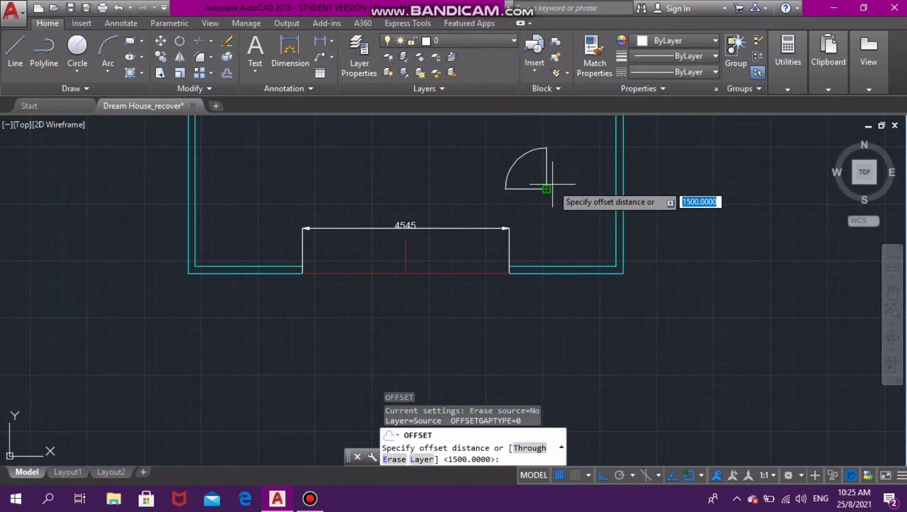
{"action": "type", "text": "4"}
{"action": "key", "text": "Return"}
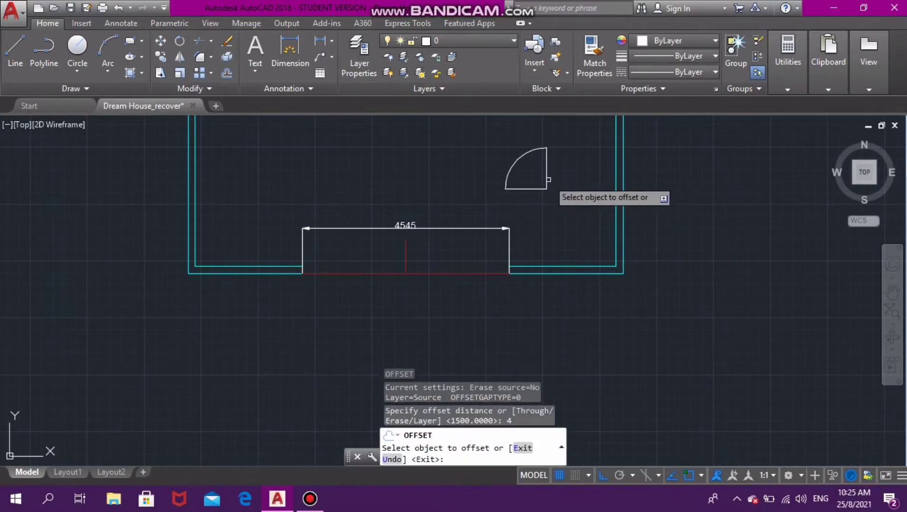
{"action": "left_click", "coordinate": [547, 180]}
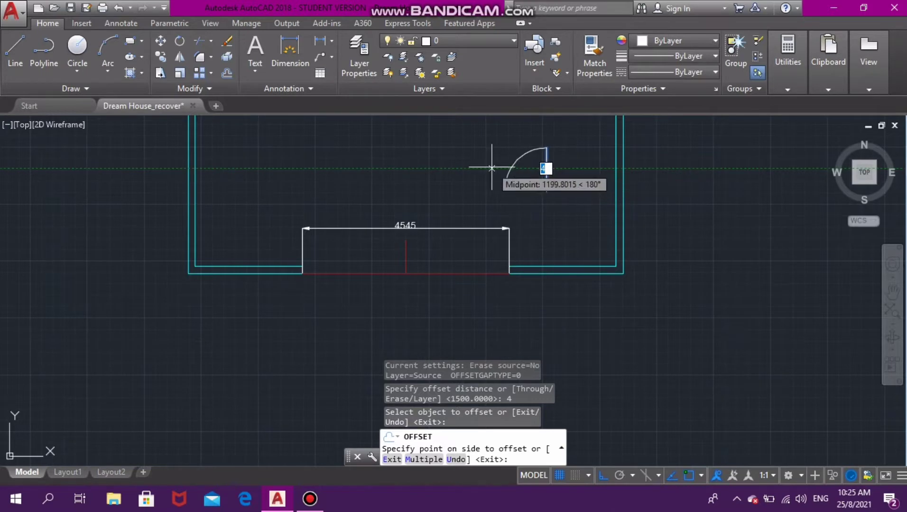
{"action": "key", "text": "Return"}
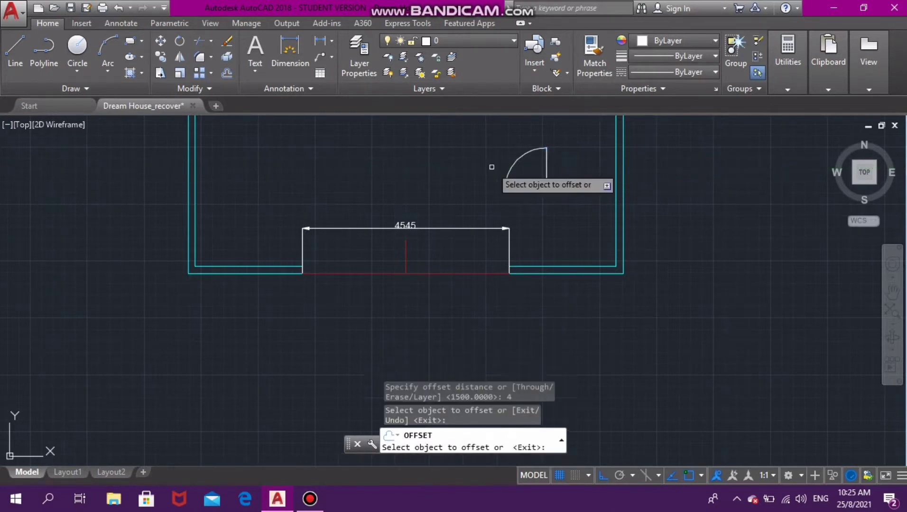
{"action": "left_click", "coordinate": [547, 164]}
{"action": "left_click", "coordinate": [544, 167]}
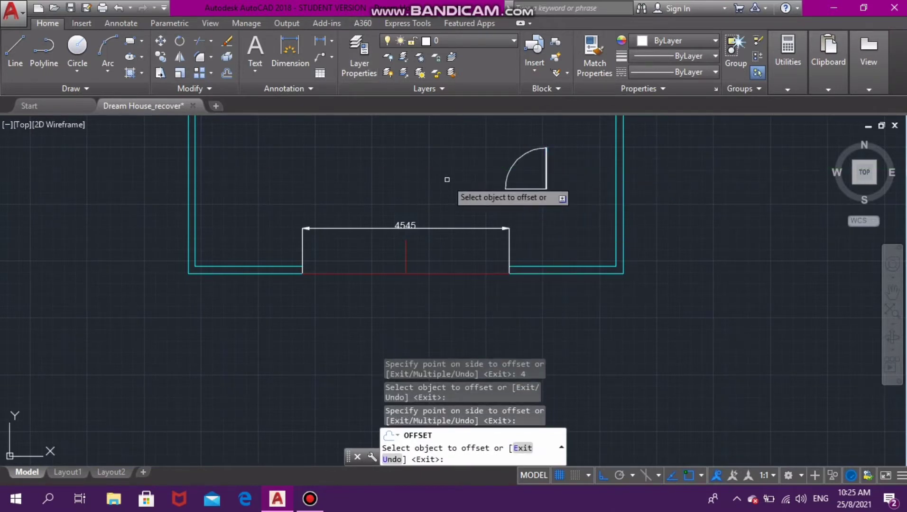
{"action": "key", "text": "Escape"}
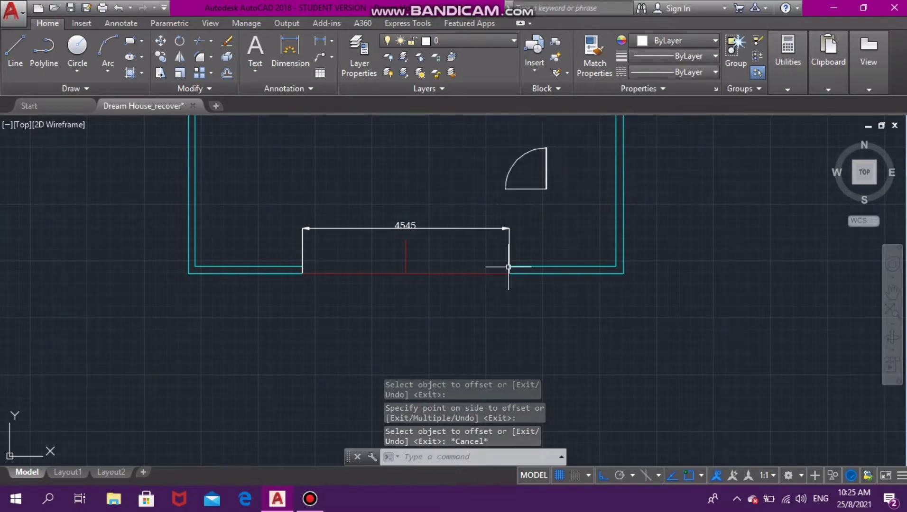
Erase the whole quarter-circle door drawn inside the room
{"action": "left_click", "coordinate": [470, 139]}
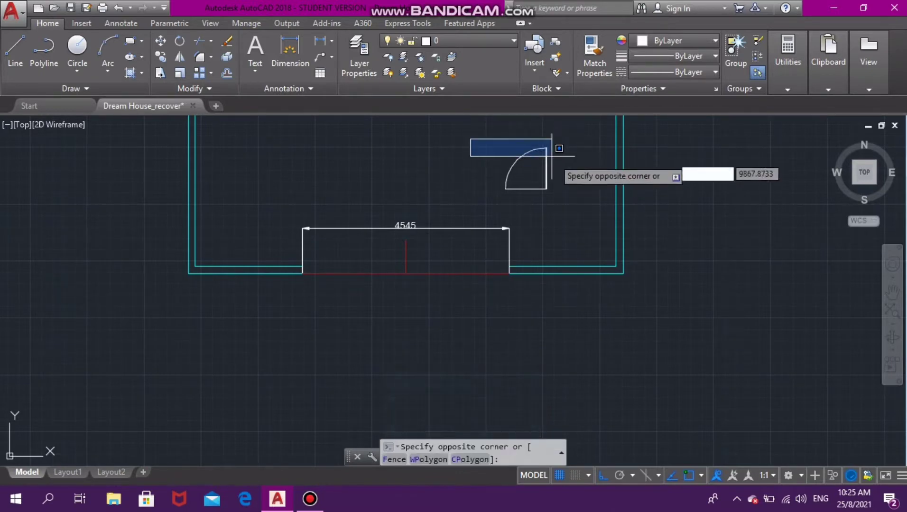
{"action": "left_click", "coordinate": [572, 215]}
{"action": "key", "text": "Delete"}
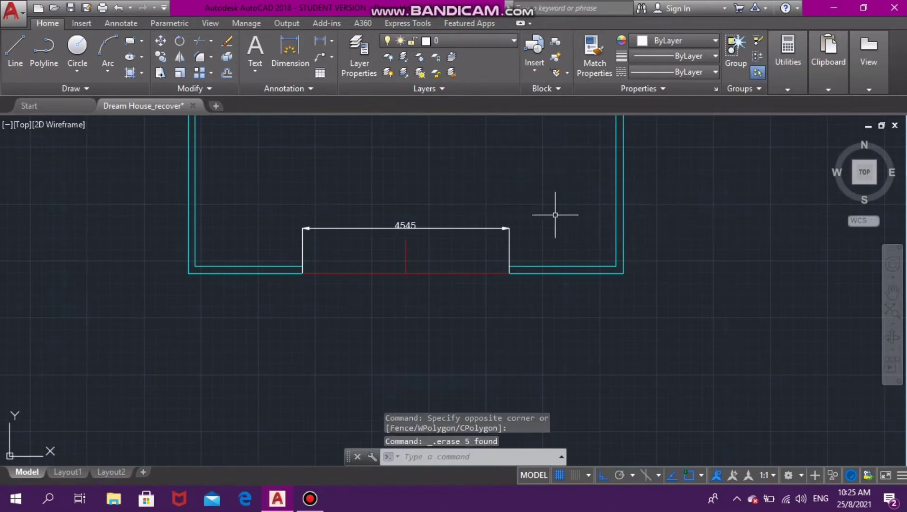
Erase the red horizontal guide line spanning the wall opening
{"action": "left_click", "coordinate": [341, 274]}
{"action": "key", "text": "Delete"}
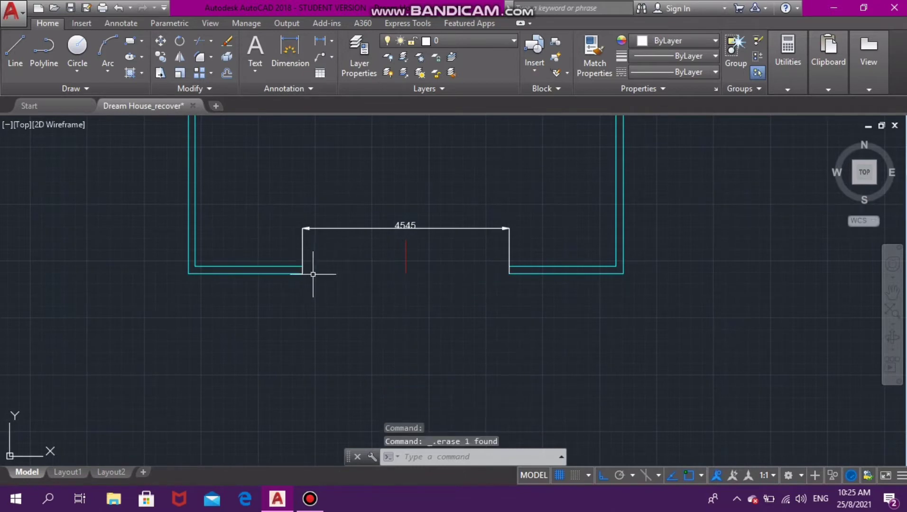
Draw a 50 by 150 rectangular jamb outline from the outer wall corner at the left end of the opening, using connected lines
{"action": "scroll", "coordinate": [307, 276], "scroll_direction": "up", "scroll_amount": 2}
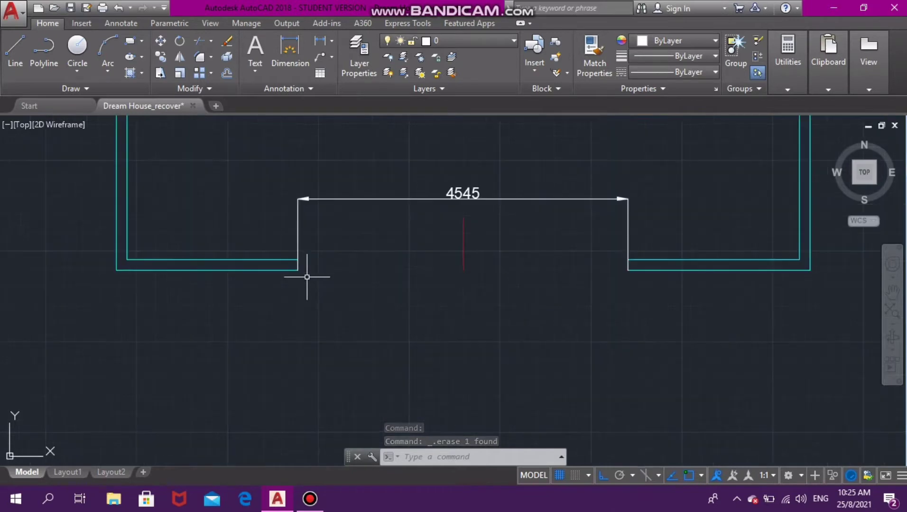
{"action": "scroll", "coordinate": [307, 277], "scroll_direction": "up", "scroll_amount": 5}
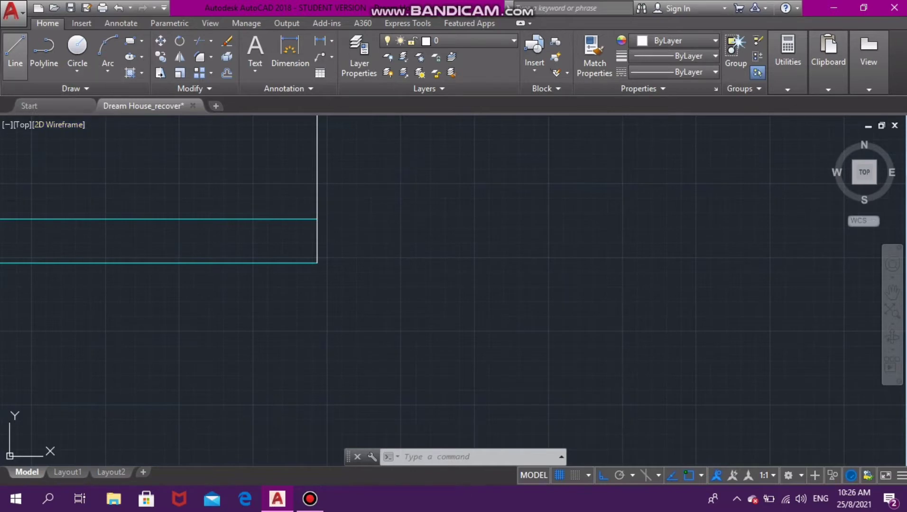
{"action": "left_click", "coordinate": [15, 48]}
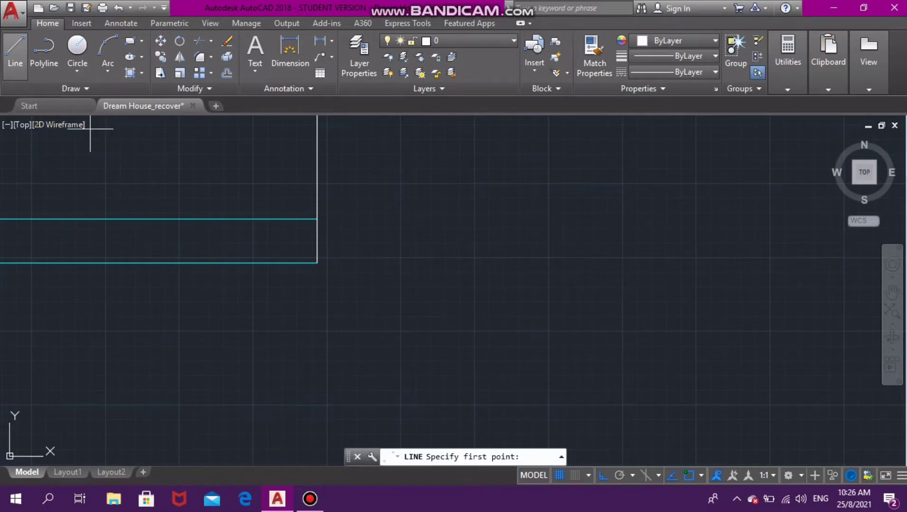
{"action": "left_click", "coordinate": [317, 264]}
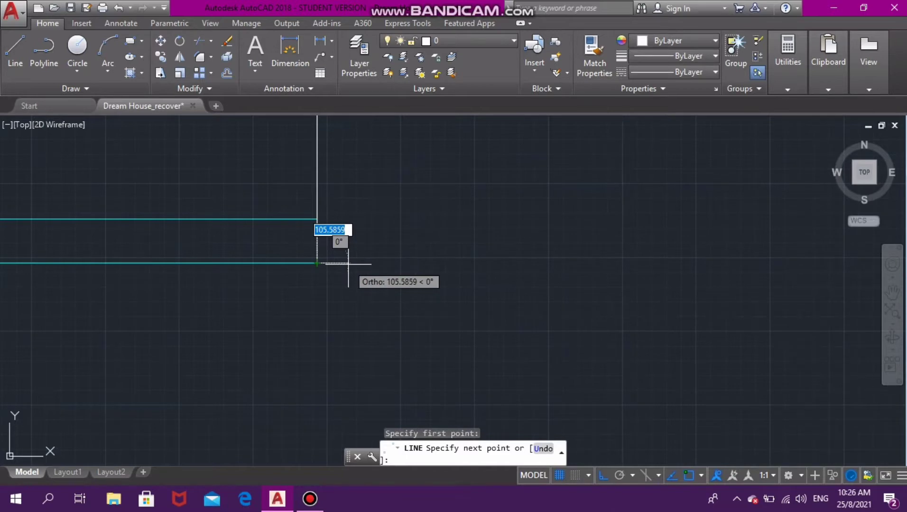
{"action": "type", "text": "50"}
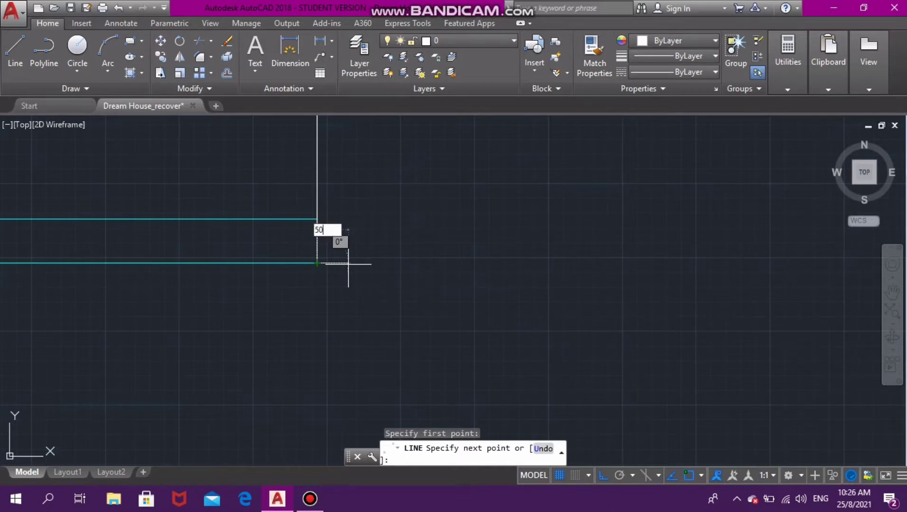
{"action": "key", "text": "Return"}
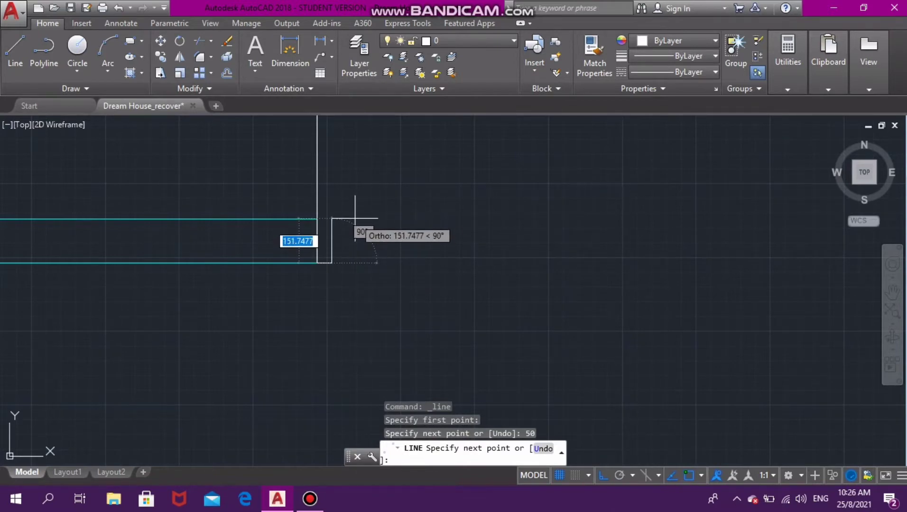
{"action": "type", "text": "150"}
{"action": "key", "text": "Return"}
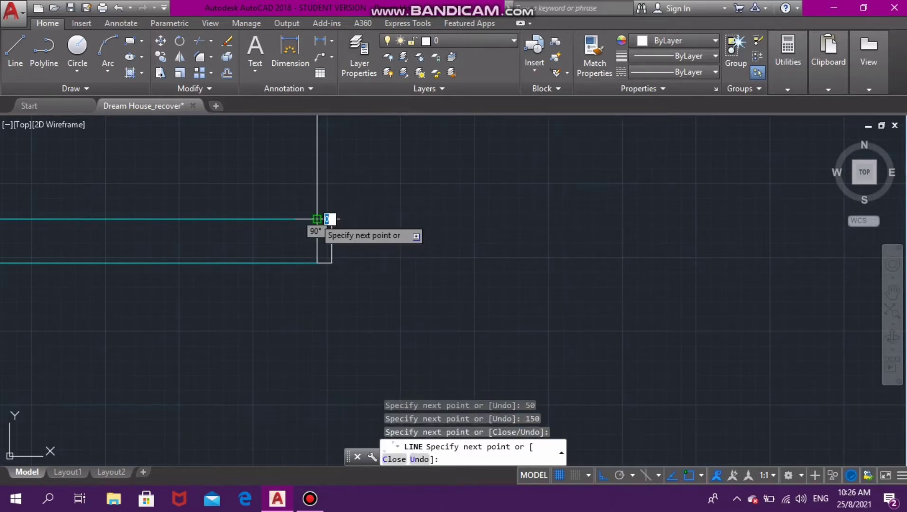
{"action": "key", "text": "Escape"}
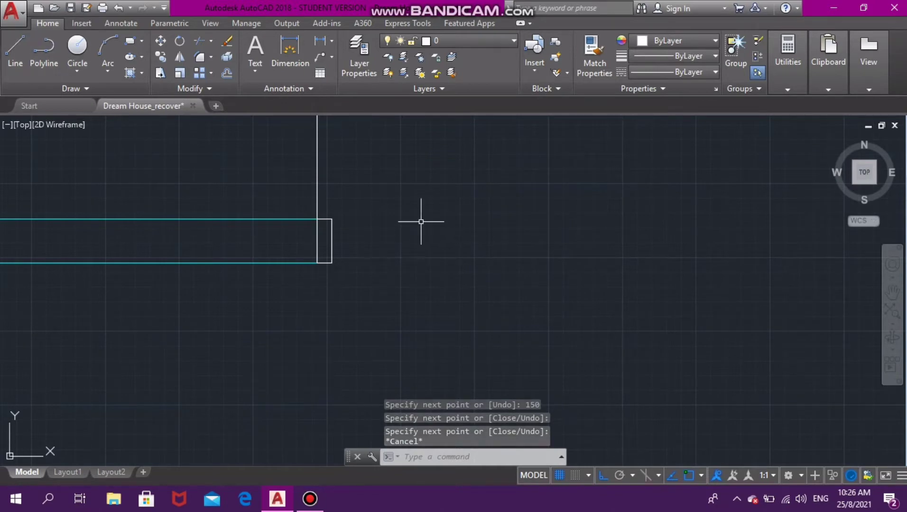
{"action": "type", "text": "o"}
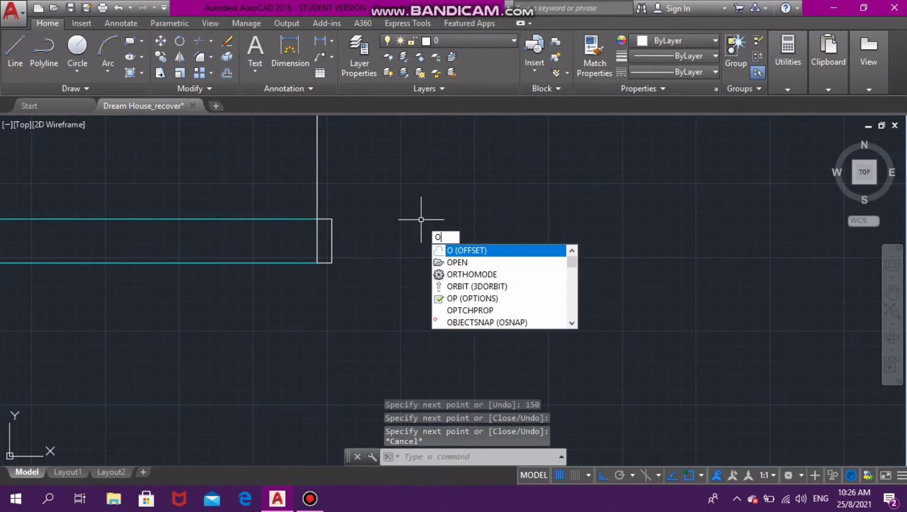
{"action": "key", "text": "Down"}
{"action": "key", "text": "Down"}
{"action": "key", "text": "Escape"}
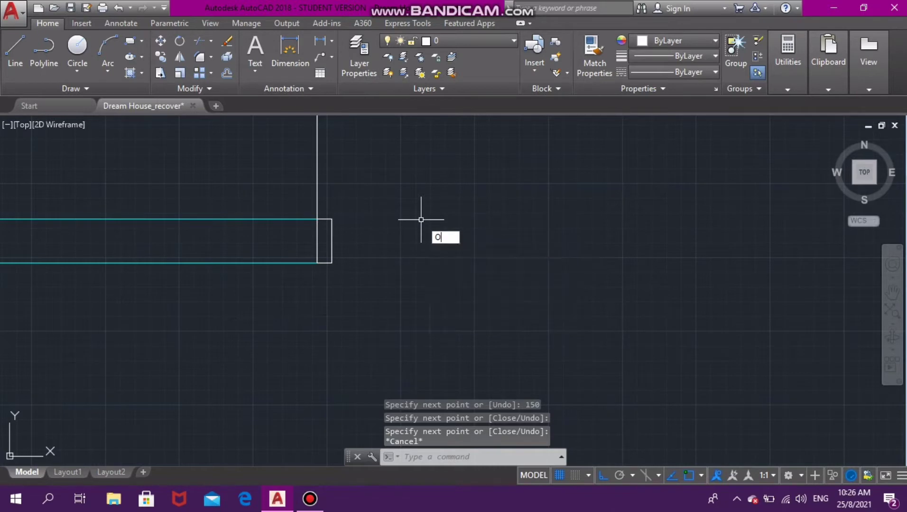
{"action": "key", "text": "Escape"}
{"action": "key", "text": "ctrl+o"}
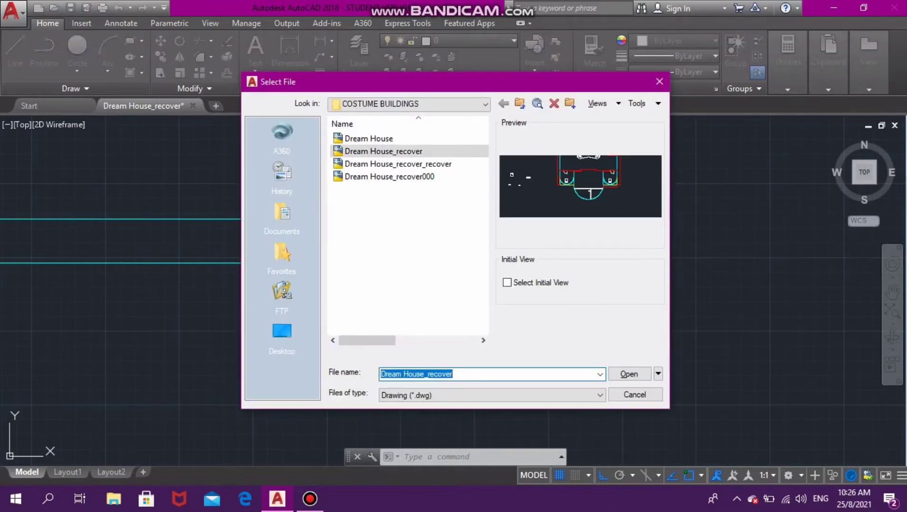
{"action": "key", "text": "Escape"}
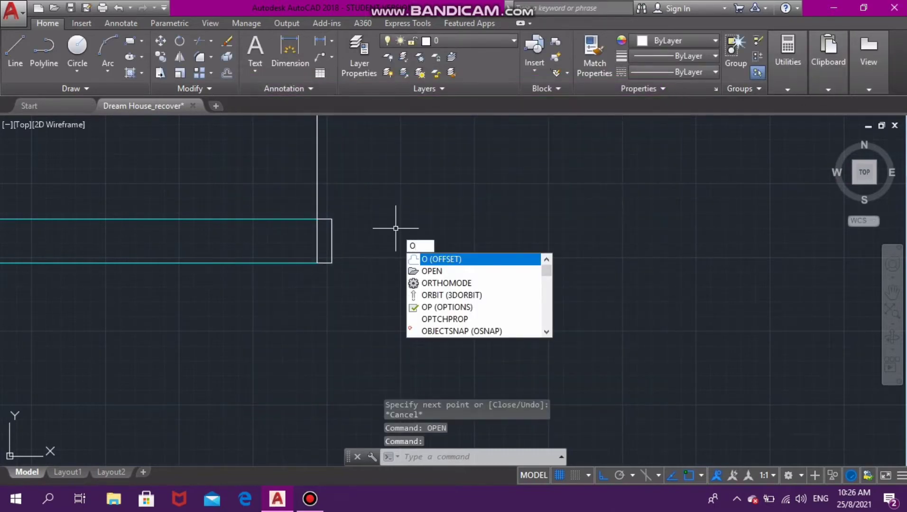
Offset the upper and lower edges of the left jamb outline by 25 toward its inside
{"action": "key", "text": "Return"}
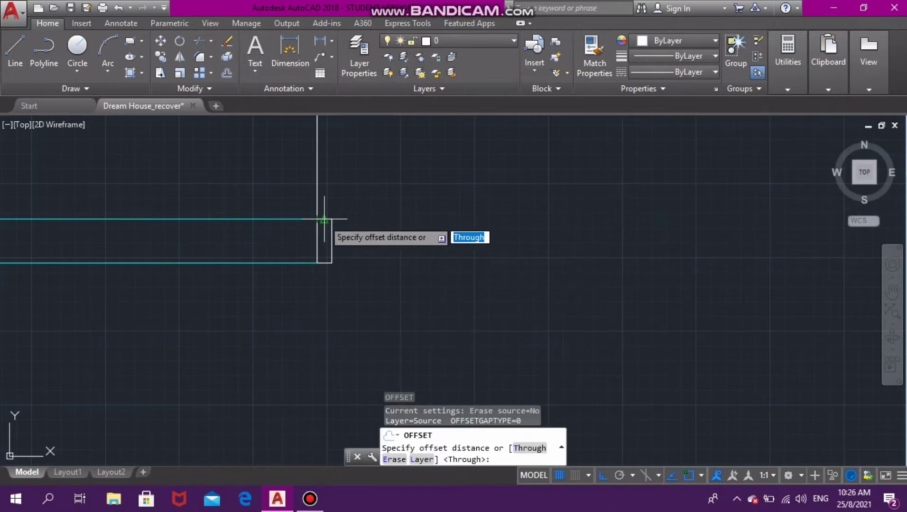
{"action": "left_click", "coordinate": [324, 219]}
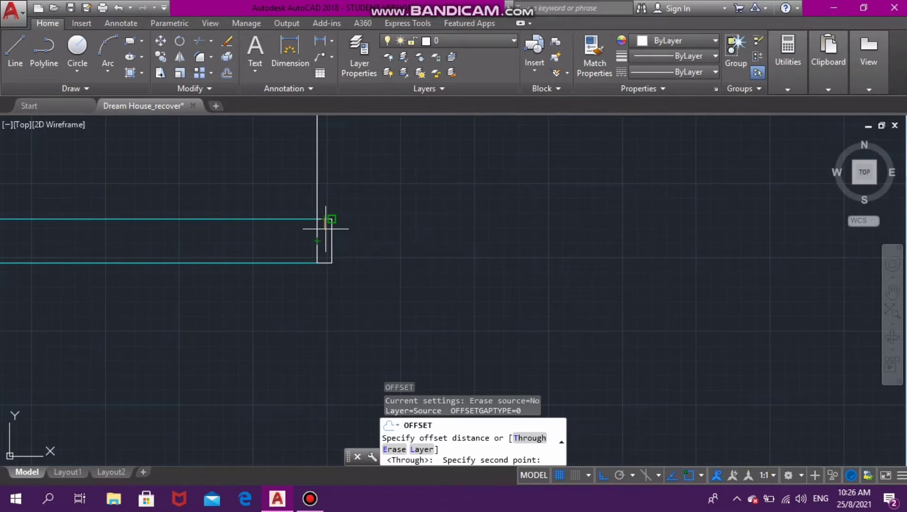
{"action": "type", "text": "25"}
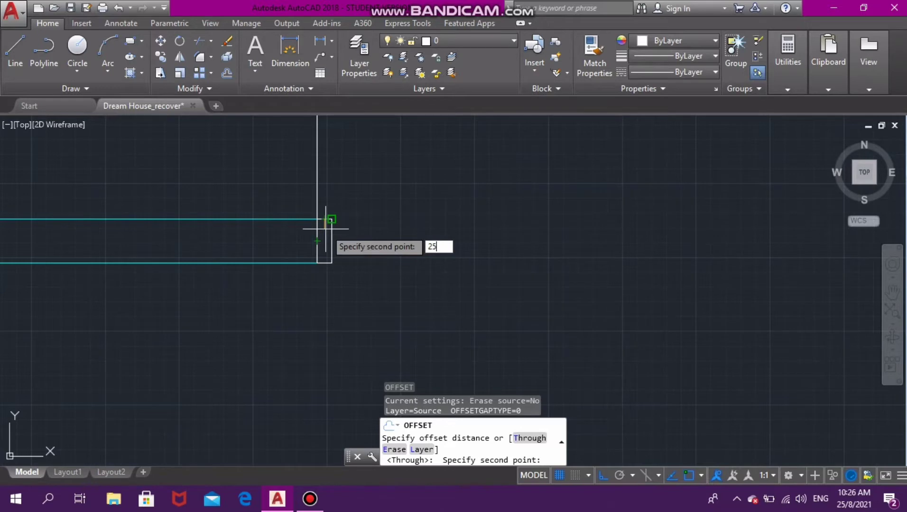
{"action": "key", "text": "Return"}
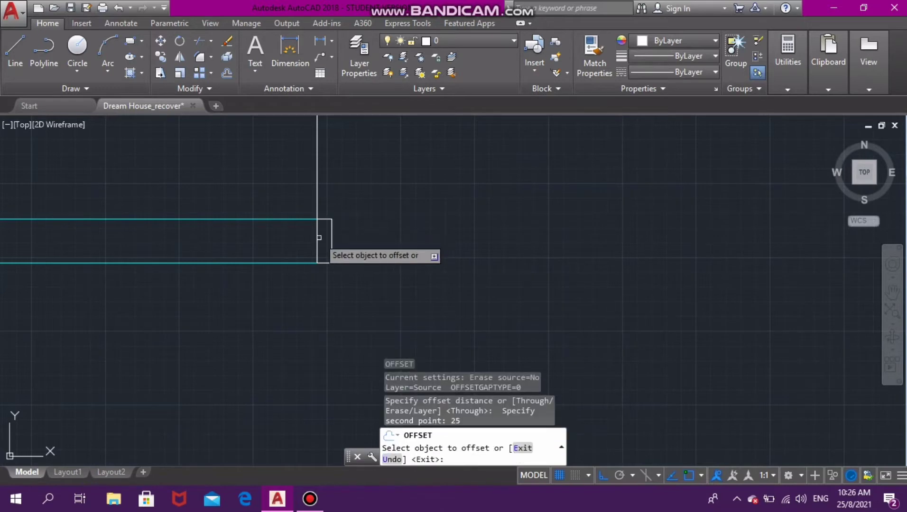
{"action": "left_click", "coordinate": [323, 218]}
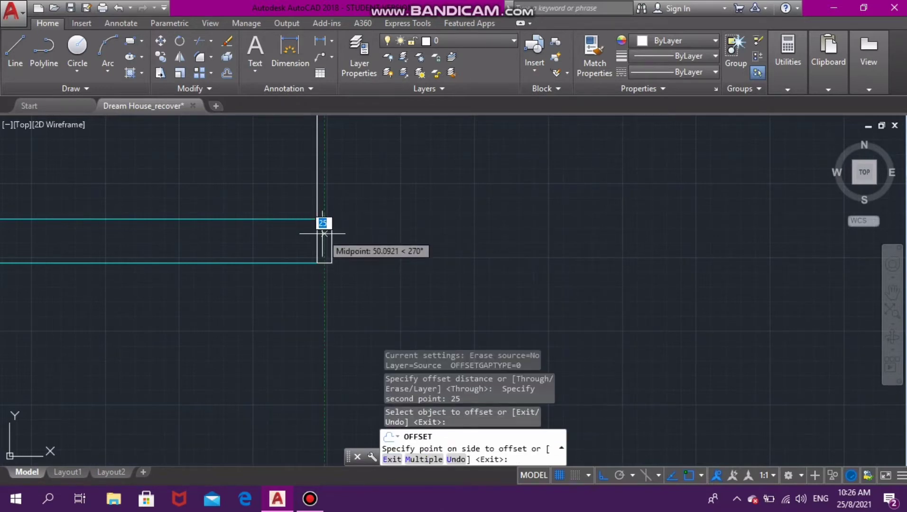
{"action": "left_click", "coordinate": [322, 238]}
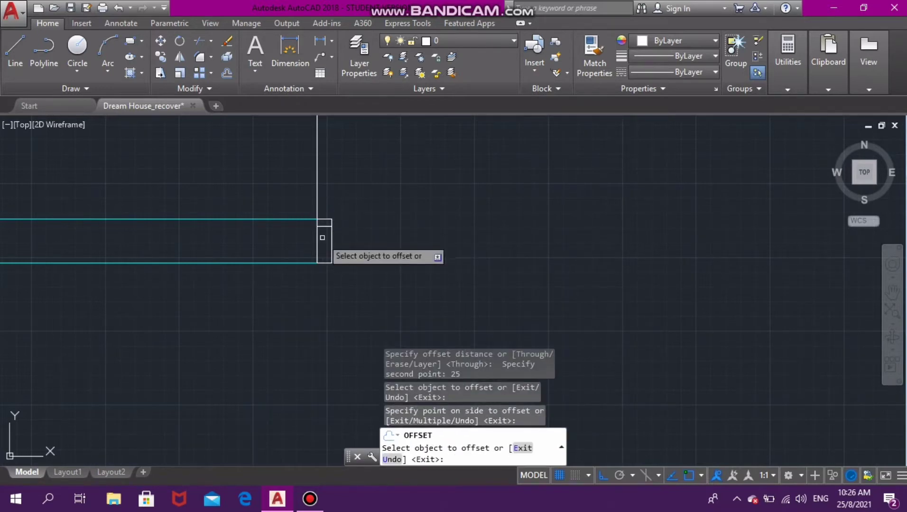
{"action": "left_click", "coordinate": [325, 263]}
{"action": "left_click", "coordinate": [331, 246]}
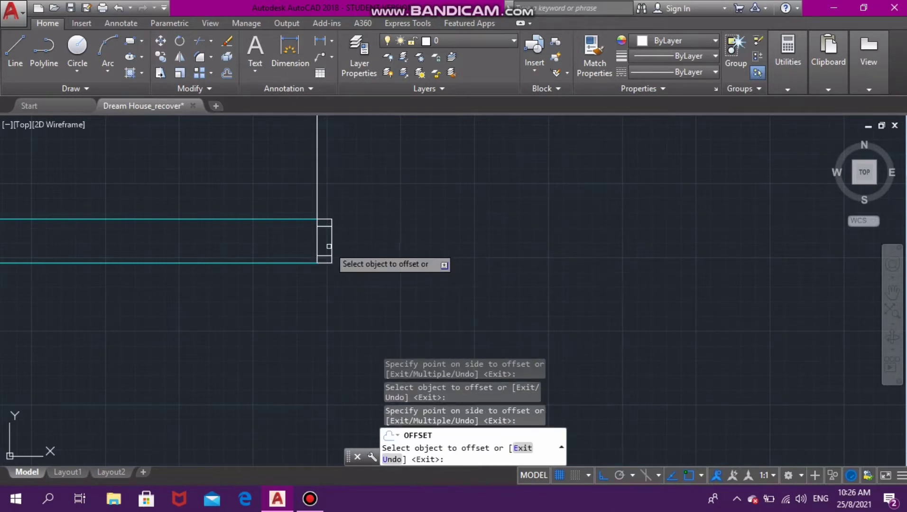
{"action": "key", "text": "Escape"}
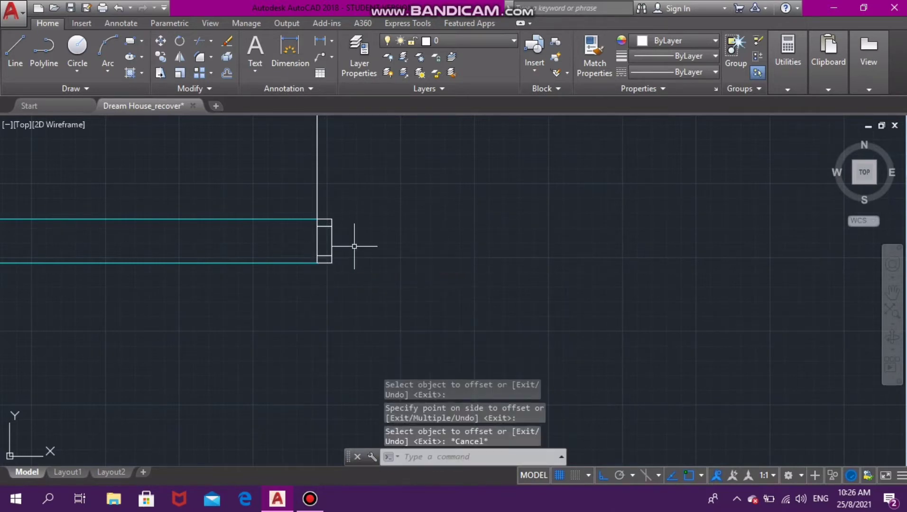
{"action": "key", "text": "Escape"}
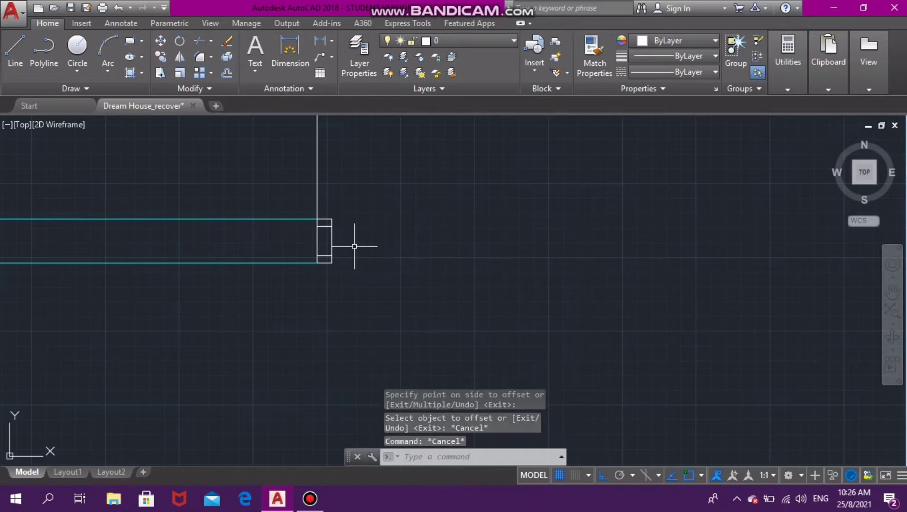
Trim the ends of the left jamb's outer vertical edge that extend beyond the two offset lines
{"action": "type", "text": "TR"}
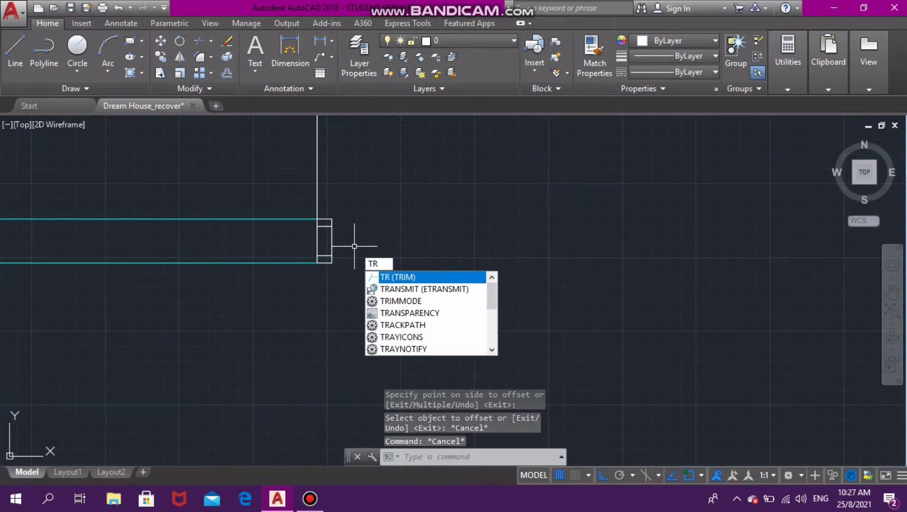
{"action": "key", "text": "Return"}
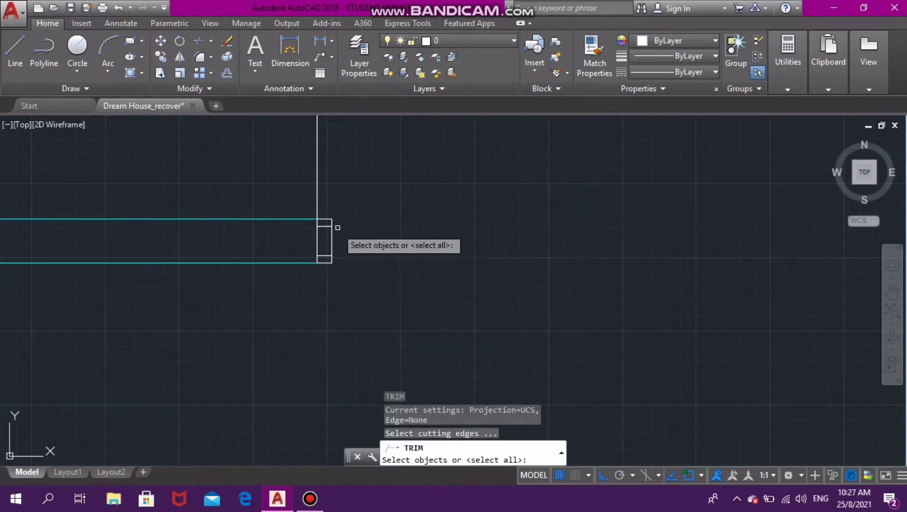
{"action": "key", "text": "Return"}
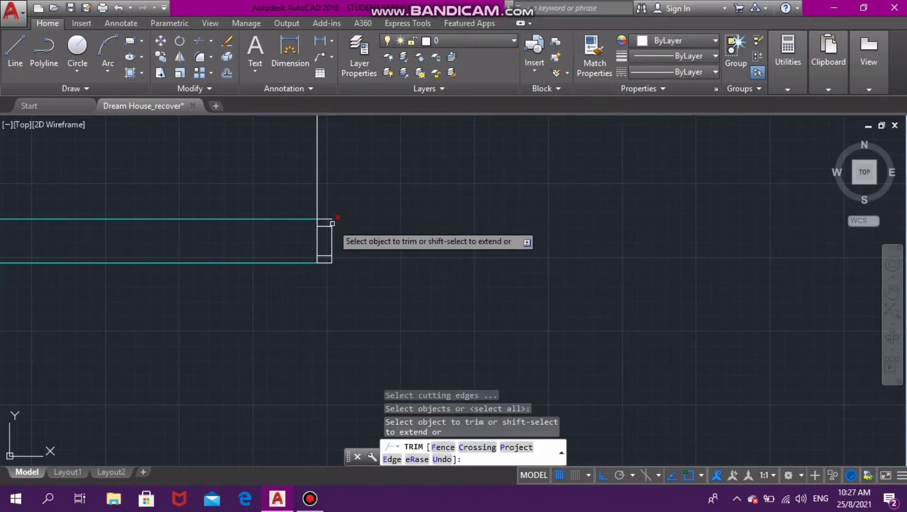
{"action": "left_click", "coordinate": [331, 221]}
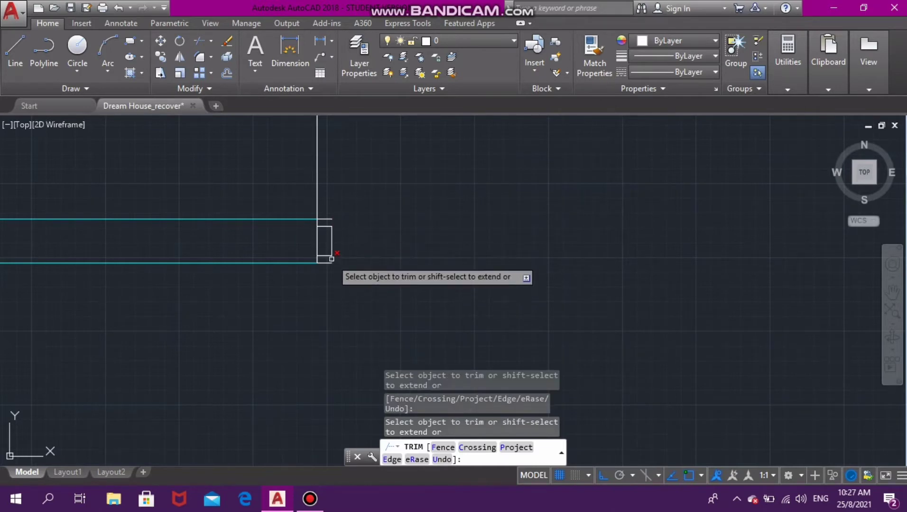
{"action": "key", "text": "Escape"}
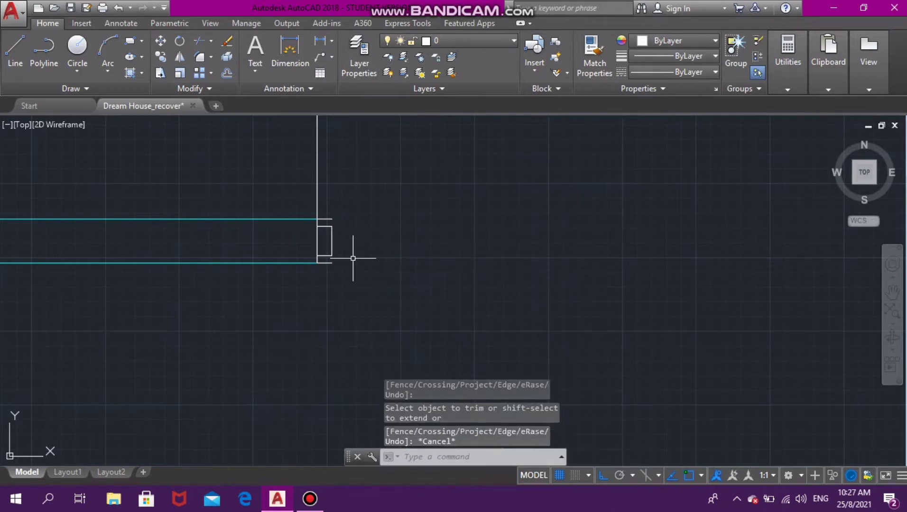
Erase the original upper and lower short edges of the left jamb outline
{"action": "left_click", "coordinate": [327, 217]}
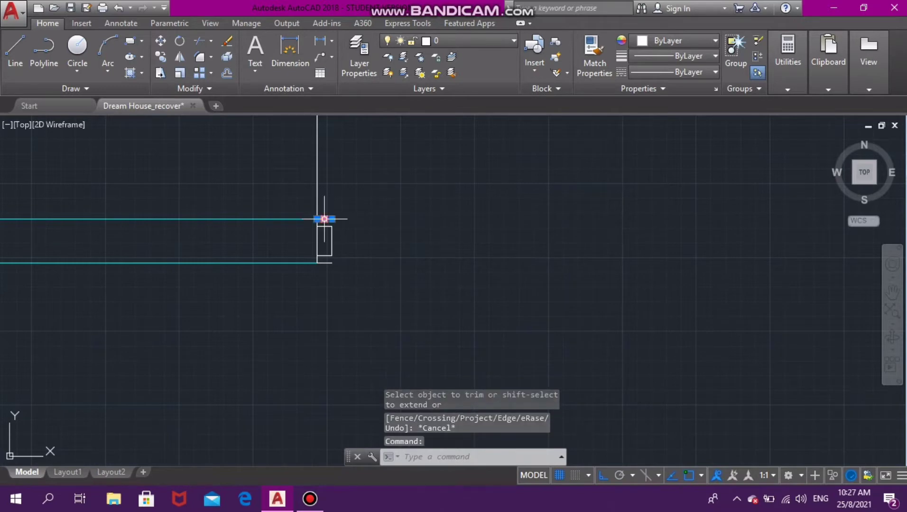
{"action": "left_click", "coordinate": [327, 263]}
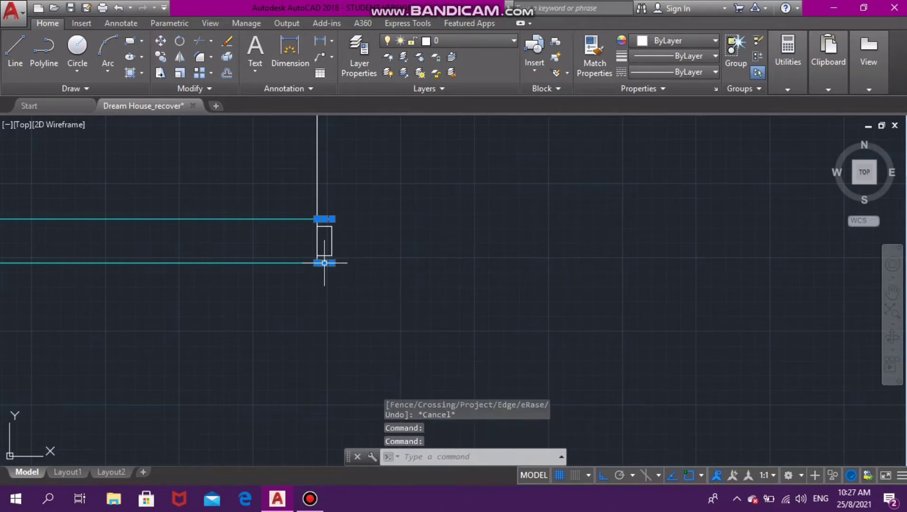
{"action": "key", "text": "Delete"}
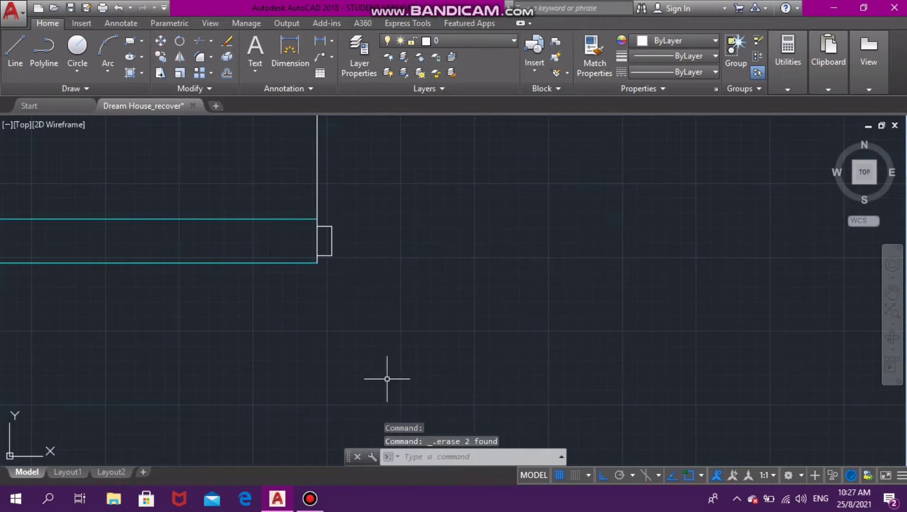
Draw a 50 by 150 rectangular jamb outline from the outer wall corner at the right end of the opening, using connected lines
{"action": "scroll", "coordinate": [387, 379], "scroll_direction": "down", "scroll_amount": 5}
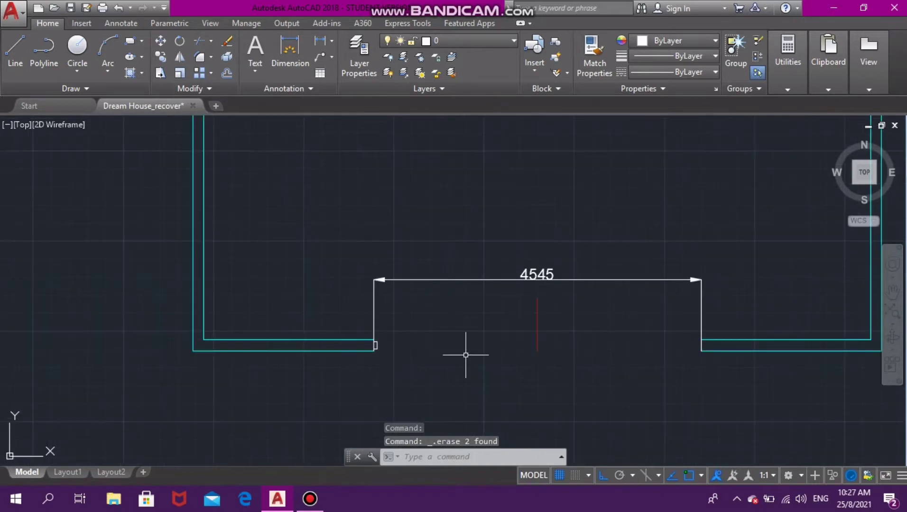
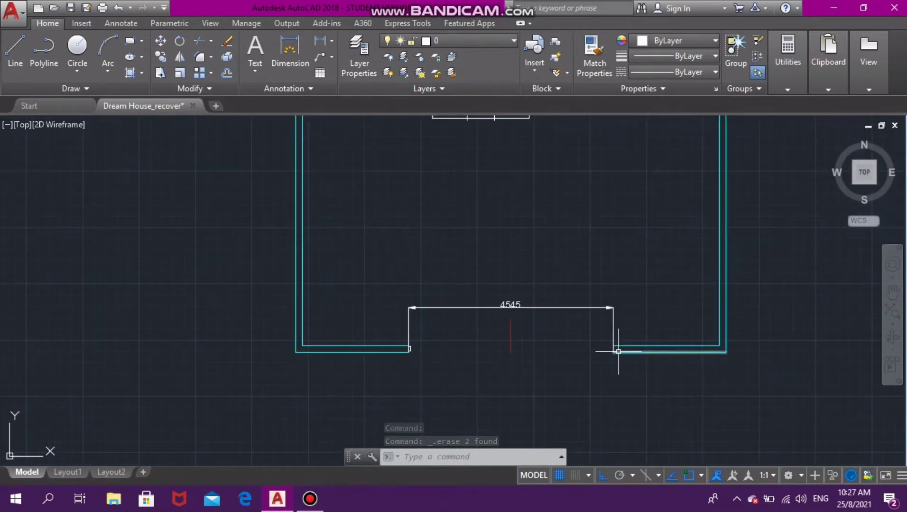
{"action": "scroll", "coordinate": [602, 349], "scroll_direction": "up", "scroll_amount": 2}
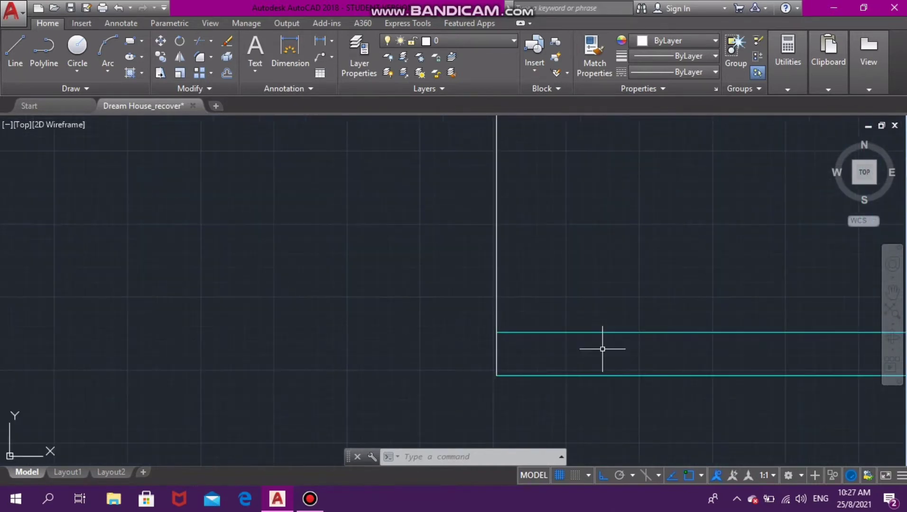
{"action": "left_click", "coordinate": [15, 52]}
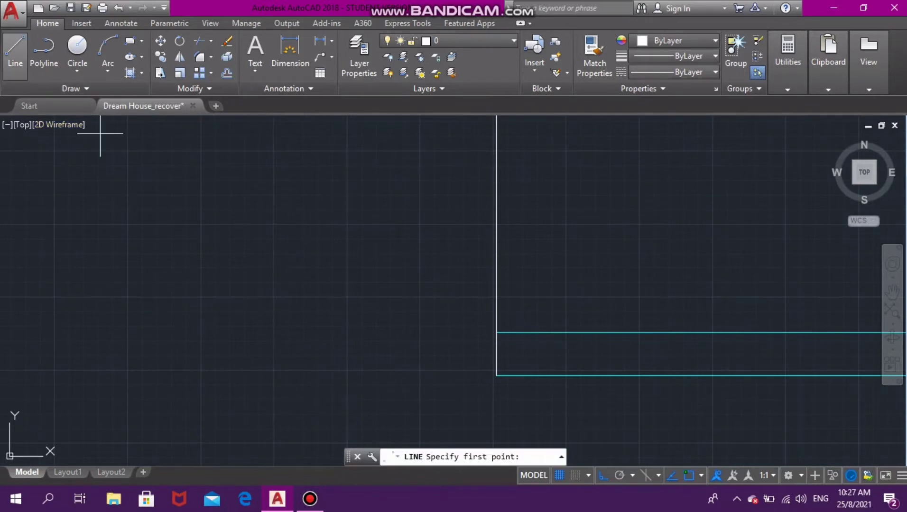
{"action": "left_click", "coordinate": [496, 376]}
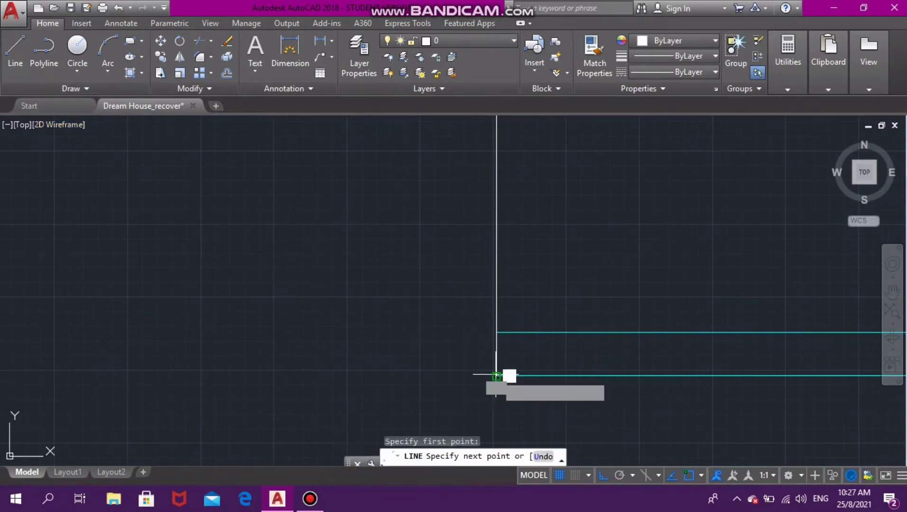
{"action": "type", "text": "1"}
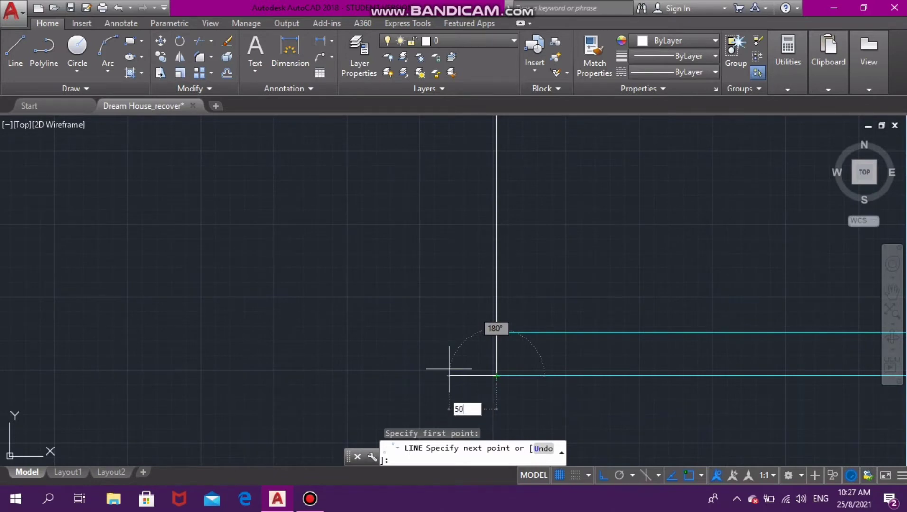
{"action": "type", "text": "0"}
{"action": "key", "text": "Return"}
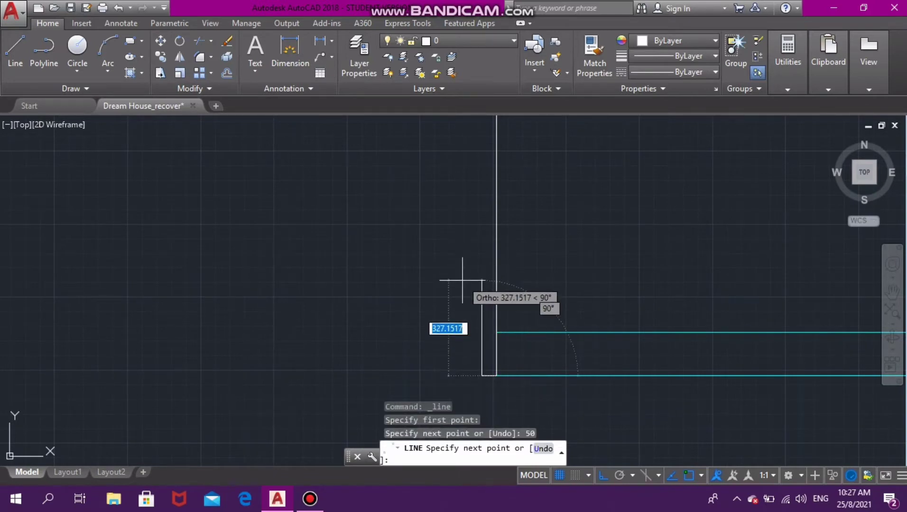
{"action": "type", "text": "1"}
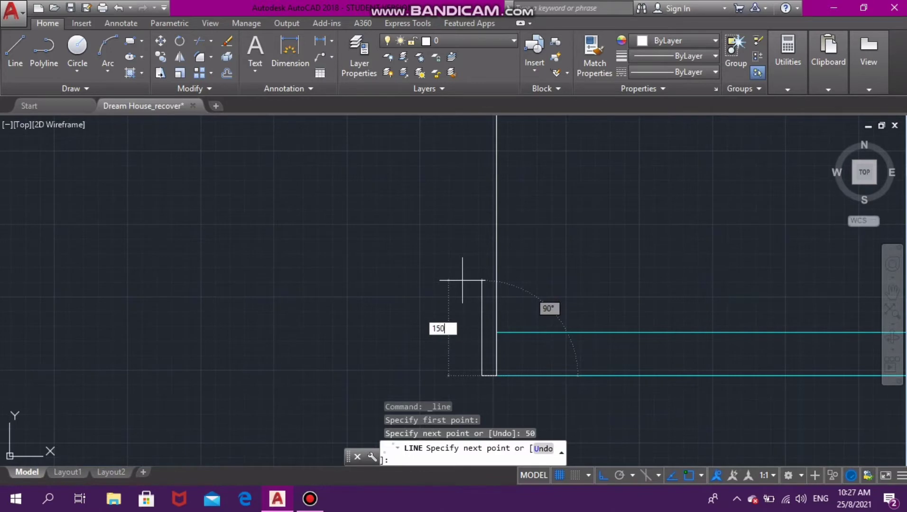
{"action": "type", "text": "50"}
{"action": "key", "text": "Return"}
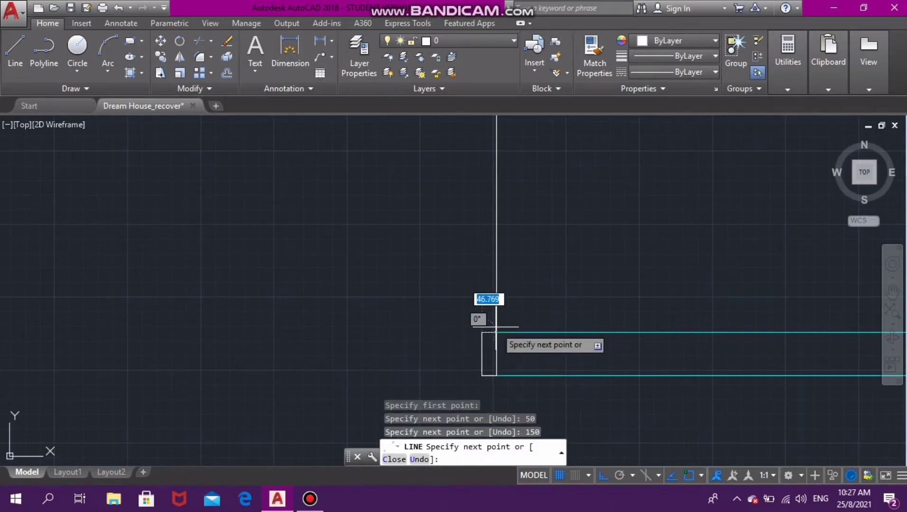
{"action": "left_click", "coordinate": [496, 332]}
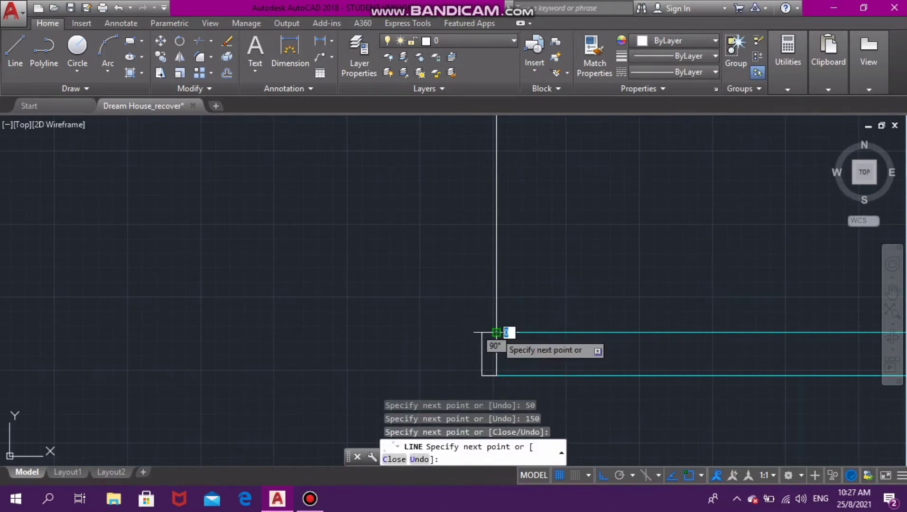
{"action": "key", "text": "Escape"}
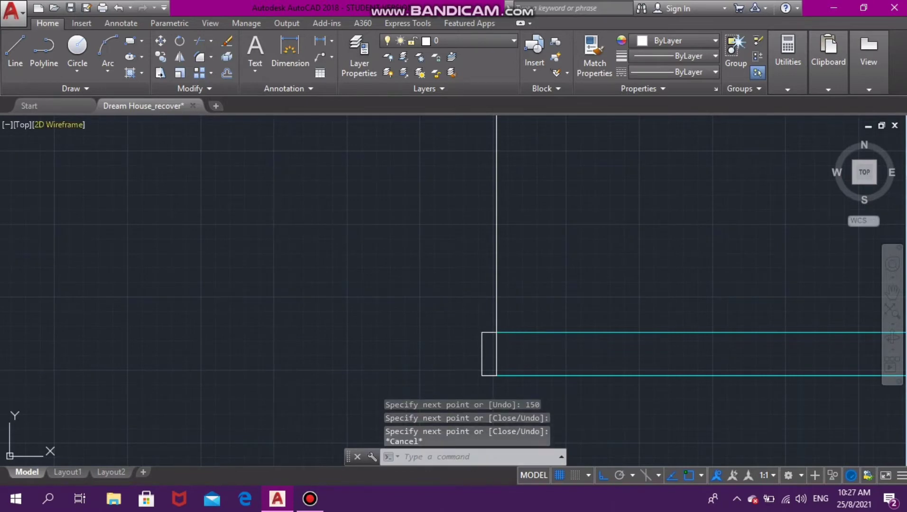
Offset the upper and lower edges of the right jamb outline by 25 toward its inside
{"action": "type", "text": "o"}
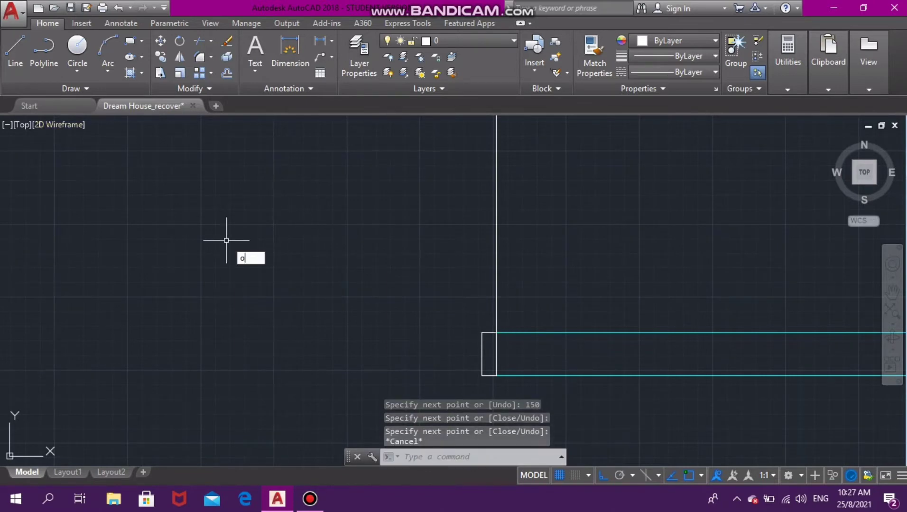
{"action": "type", "text": "ff"}
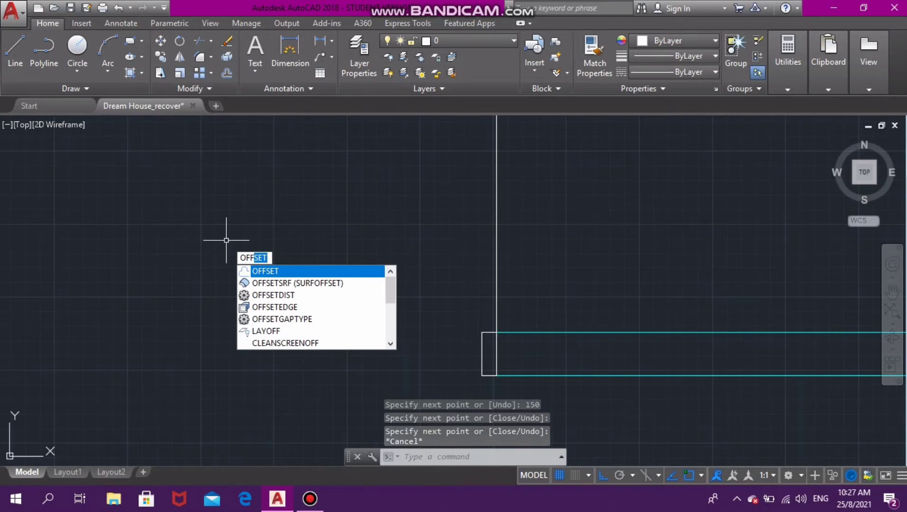
{"action": "key", "text": "Return"}
{"action": "key", "text": "Return"}
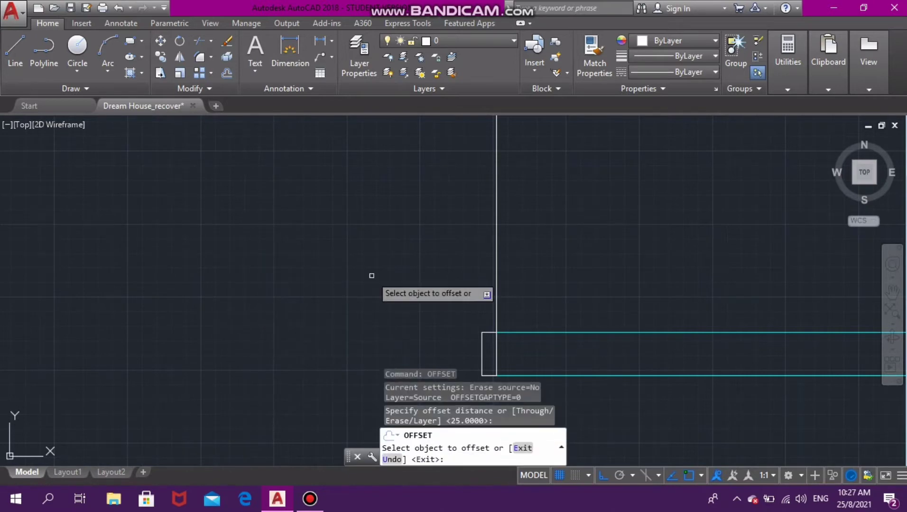
{"action": "left_click", "coordinate": [493, 331]}
{"action": "left_click", "coordinate": [493, 355]}
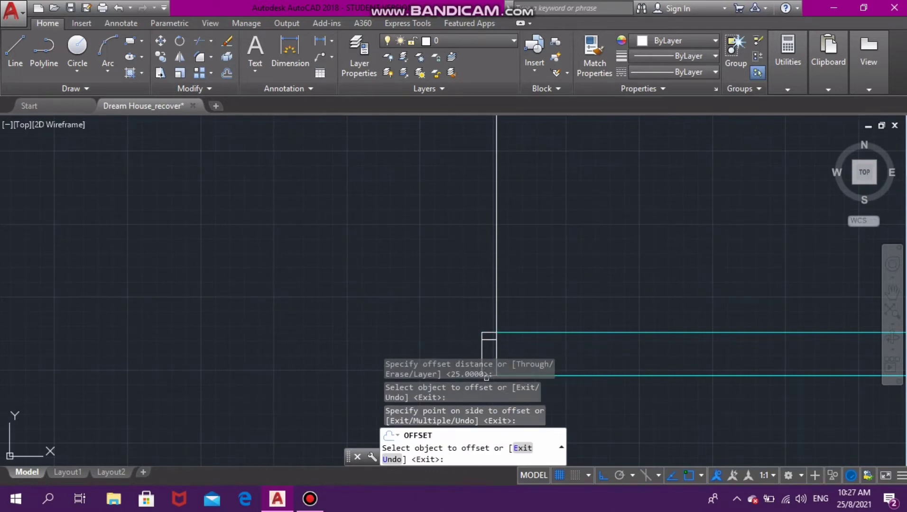
{"action": "scroll", "coordinate": [494, 353], "scroll_direction": "down", "scroll_amount": 5}
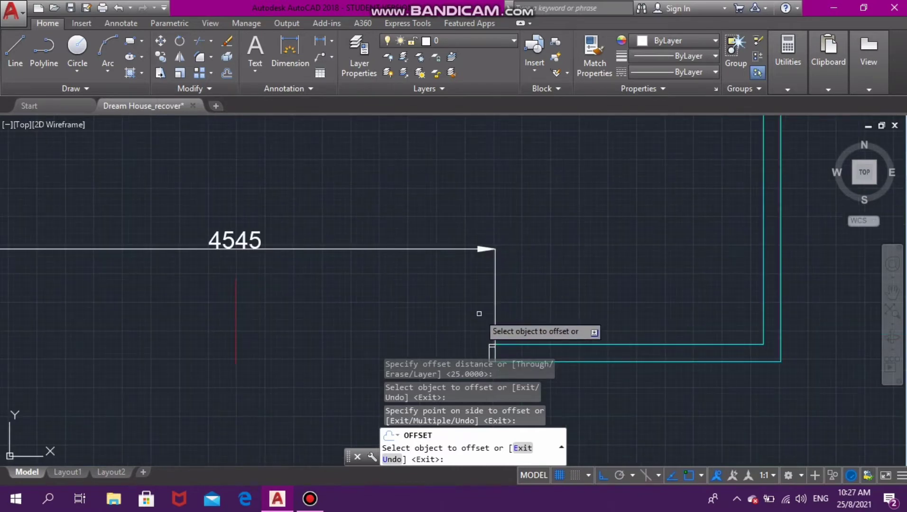
{"action": "scroll", "coordinate": [486, 332], "scroll_direction": "up", "scroll_amount": 3}
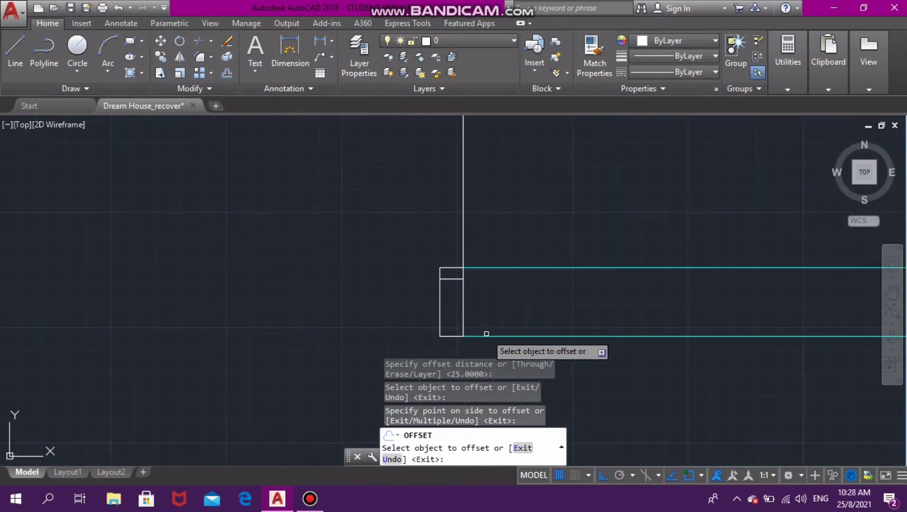
{"action": "left_click", "coordinate": [441, 335]}
{"action": "left_click", "coordinate": [451, 324]}
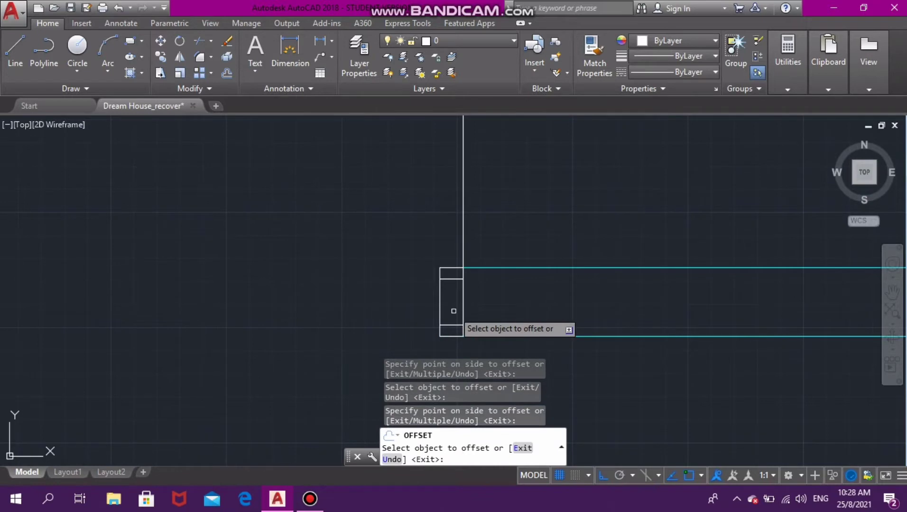
{"action": "key", "text": "Escape"}
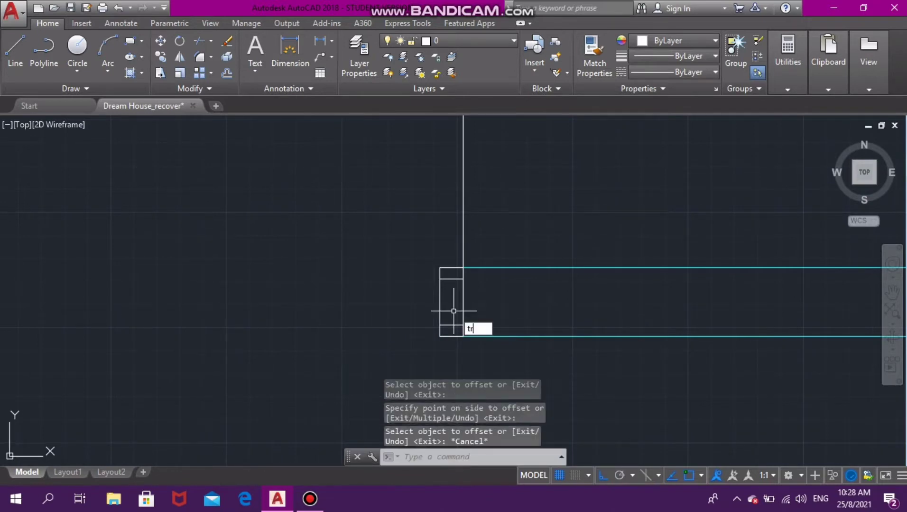
Trim the ends of the right jamb's outer vertical edge that extend beyond the two offset lines
{"action": "key", "text": "Return"}
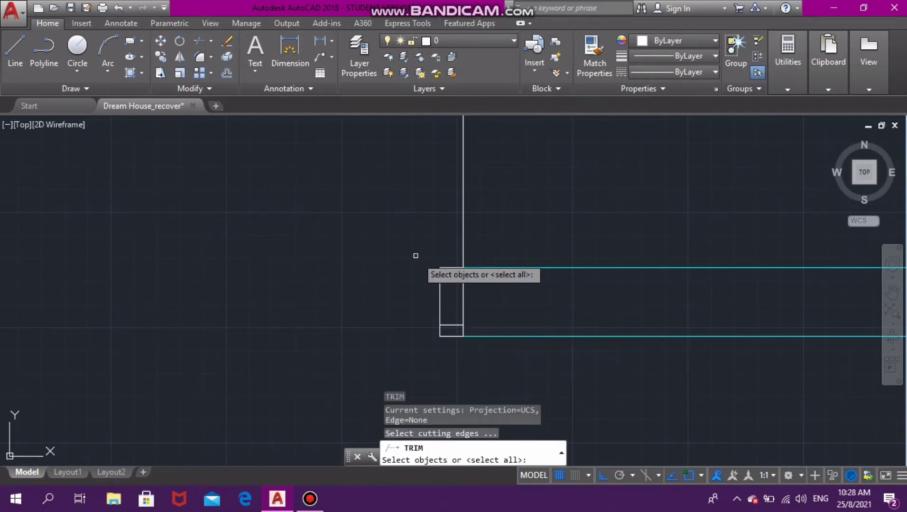
{"action": "key", "text": "Return"}
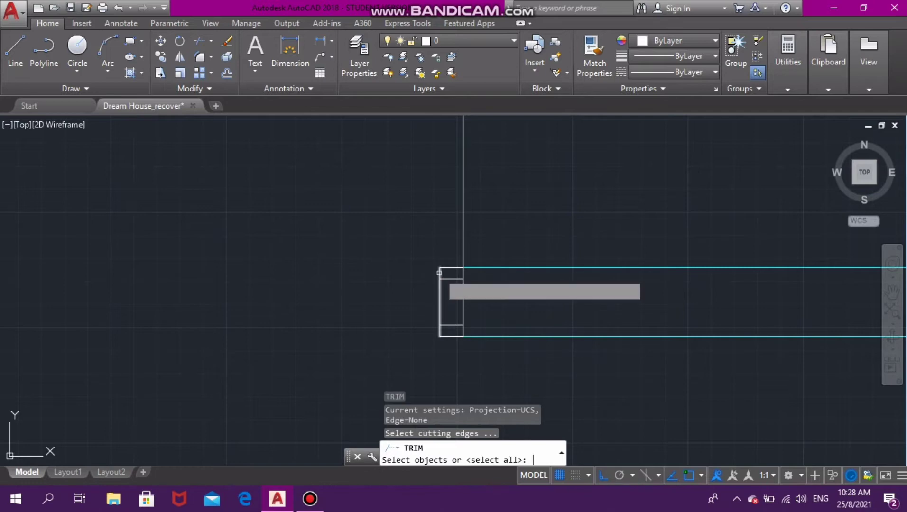
{"action": "left_click", "coordinate": [440, 331]}
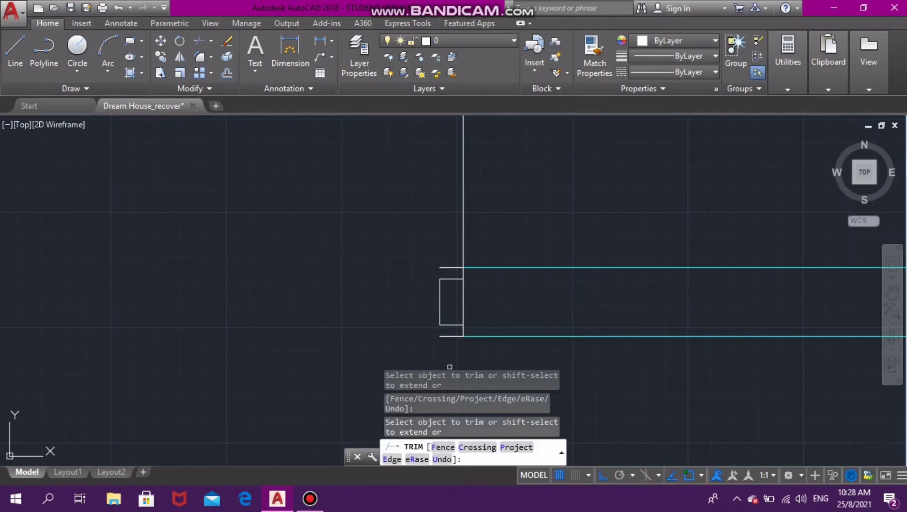
{"action": "key", "text": "Escape"}
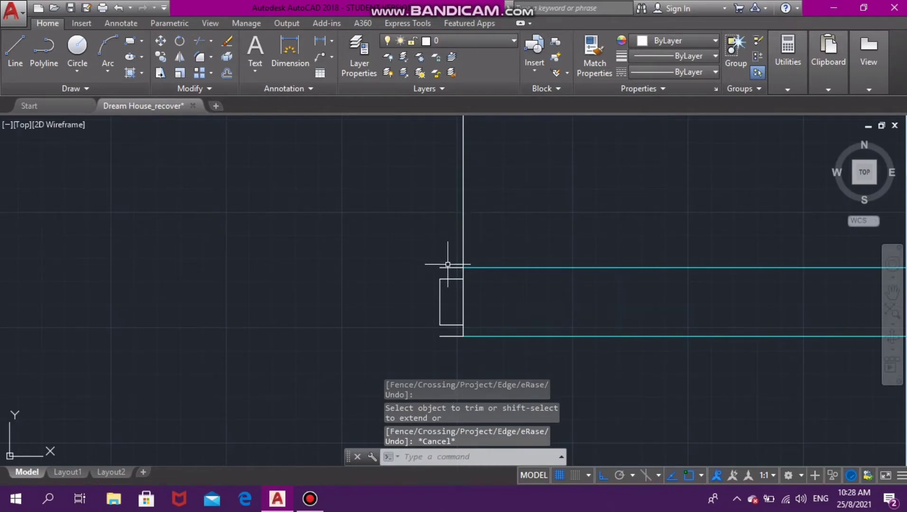
Erase the original upper and lower short edges of the right jamb outline
{"action": "left_click", "coordinate": [447, 268]}
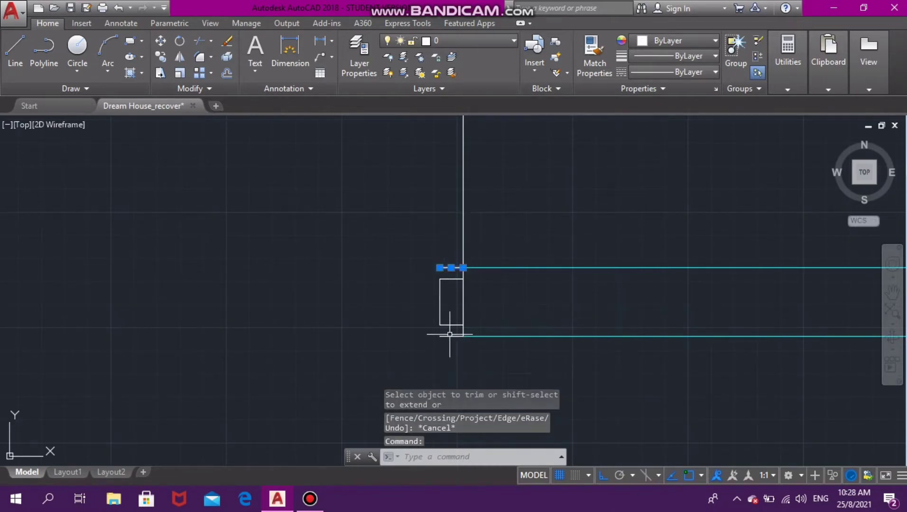
{"action": "left_click", "coordinate": [450, 335]}
{"action": "left_click", "coordinate": [450, 338]}
{"action": "key", "text": "Delete"}
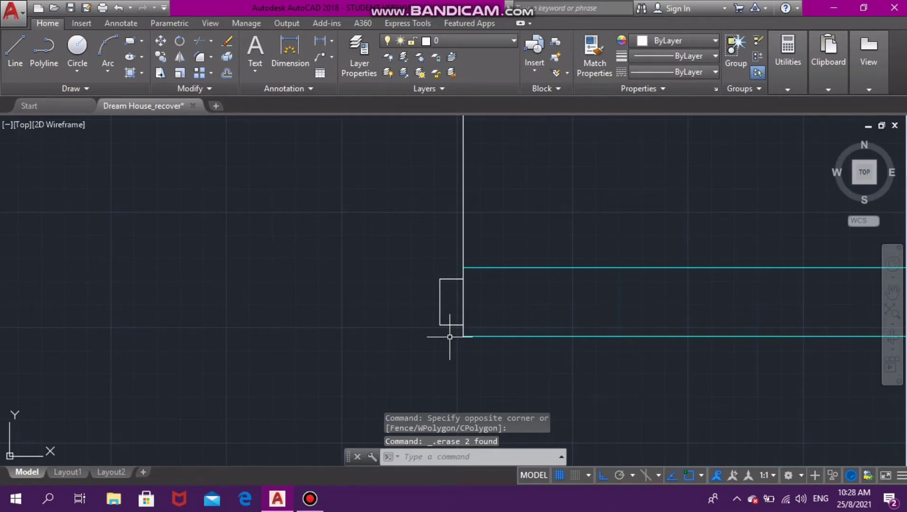
Erase the 4545 dimension above the wall opening
{"action": "scroll", "coordinate": [450, 336], "scroll_direction": "down", "scroll_amount": 8}
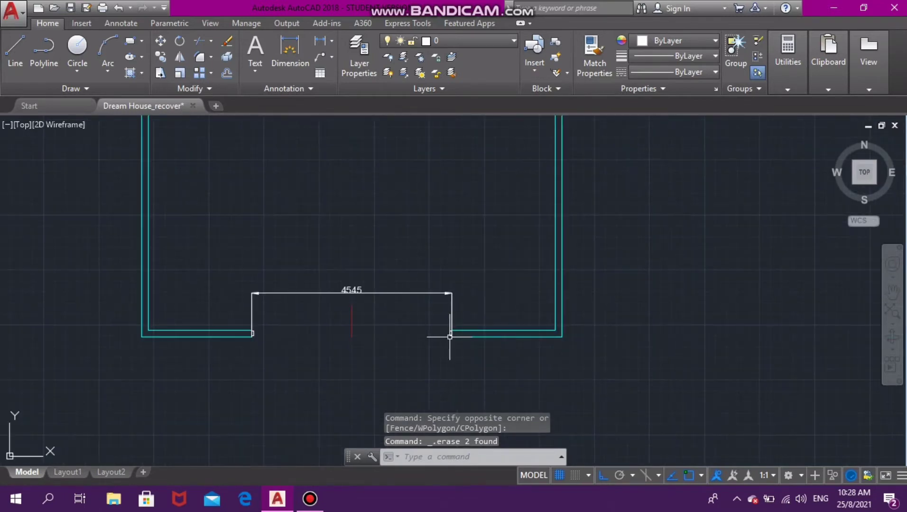
{"action": "left_click", "coordinate": [252, 303]}
{"action": "key", "text": "Delete"}
Draw a horizontal line from the midpoint of the left jamb's outer edge to just past the red centre line of the opening
{"action": "middle_click_drag", "start_coordinate": [173, 281], "coordinate": [315, 258]}
{"action": "scroll", "coordinate": [363, 323], "scroll_direction": "up", "scroll_amount": 2}
{"action": "scroll", "coordinate": [362, 324], "scroll_direction": "down", "scroll_amount": 2}
{"action": "scroll", "coordinate": [428, 329], "scroll_direction": "up", "scroll_amount": 4}
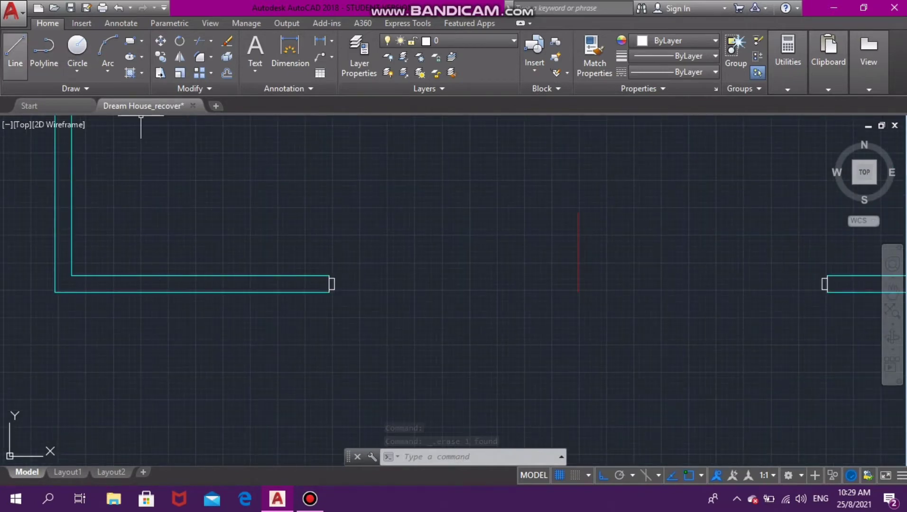
{"action": "left_click", "coordinate": [14, 49]}
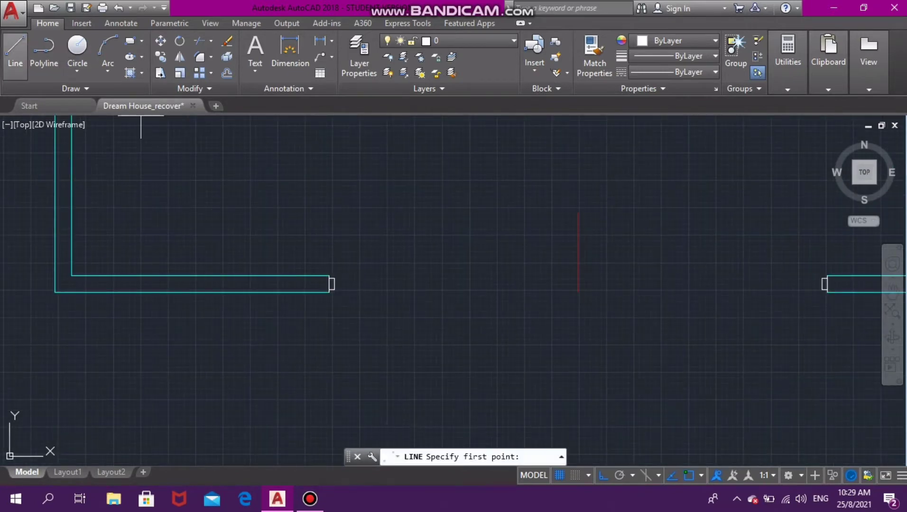
{"action": "left_click", "coordinate": [334, 284]}
{"action": "scroll", "coordinate": [635, 316], "scroll_direction": "down", "scroll_amount": 4}
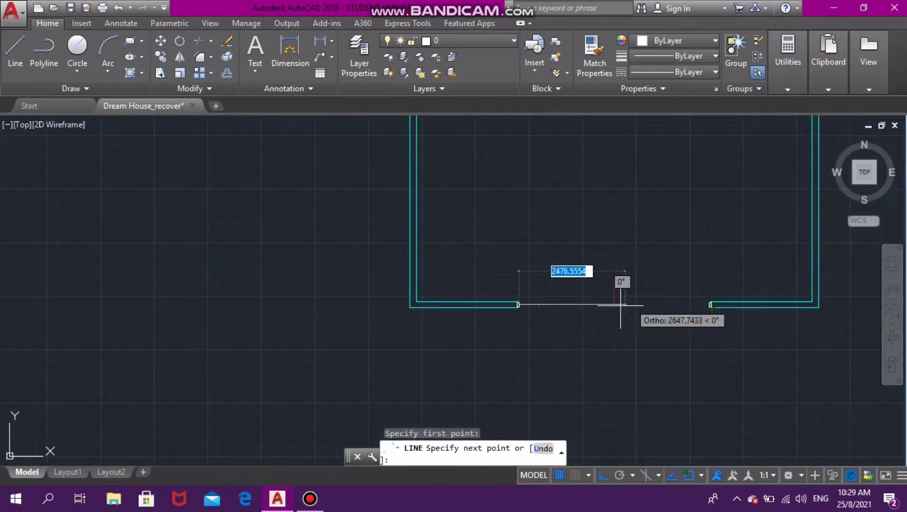
{"action": "scroll", "coordinate": [614, 303], "scroll_direction": "up", "scroll_amount": 4}
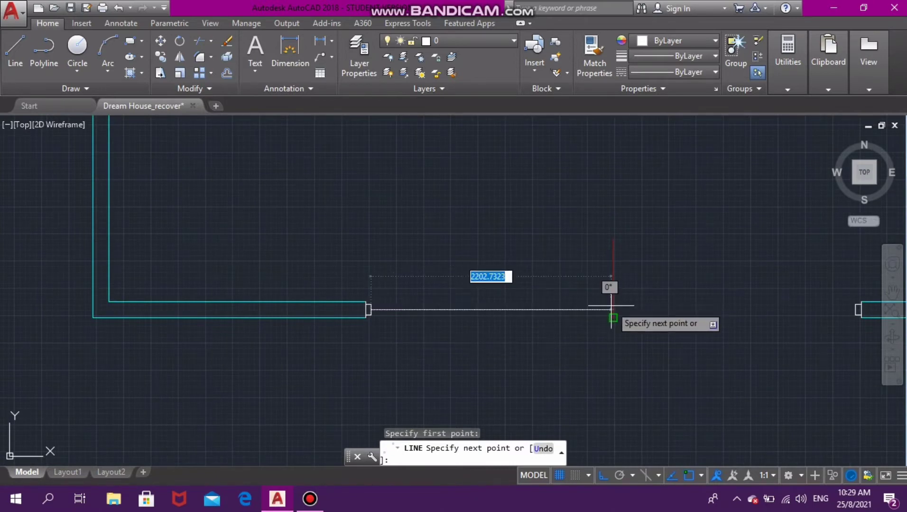
{"action": "left_click", "coordinate": [650, 304]}
{"action": "key", "text": "Escape"}
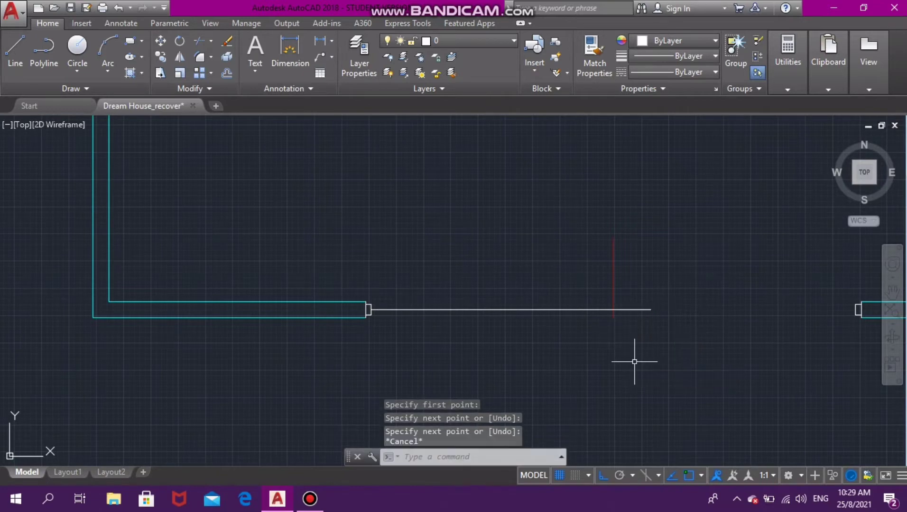
Draw a circle centred on the left jamb's lower outer corner, with its radius reaching the crossing of the horizontal line and red centre line
{"action": "scroll", "coordinate": [423, 344], "scroll_direction": "up", "scroll_amount": 2}
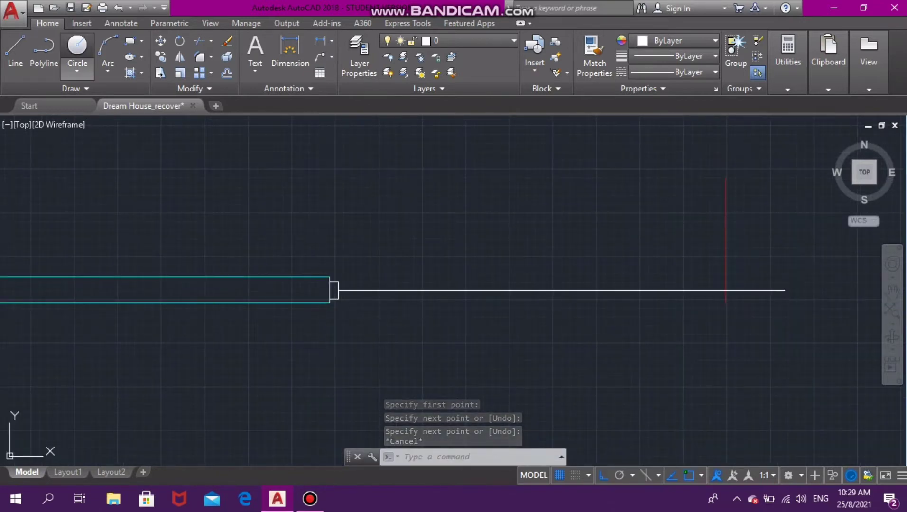
{"action": "left_click", "coordinate": [77, 48]}
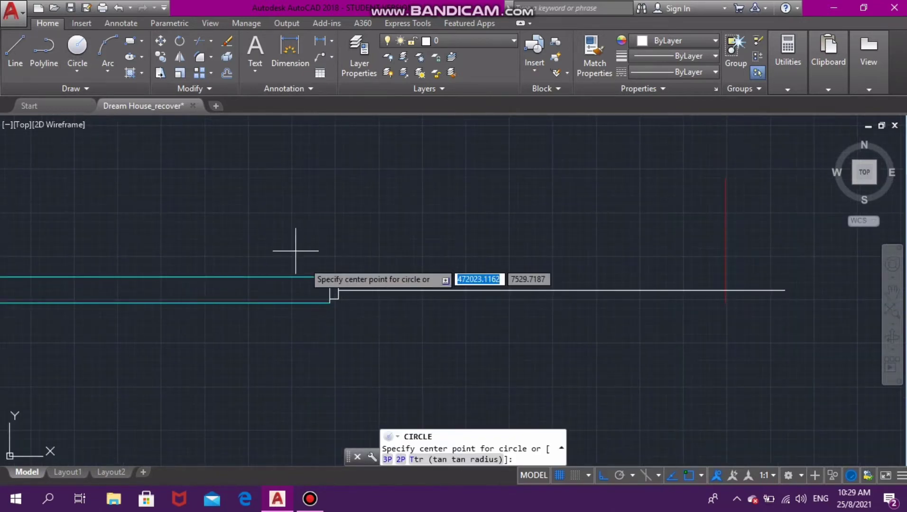
{"action": "left_click", "coordinate": [337, 299]}
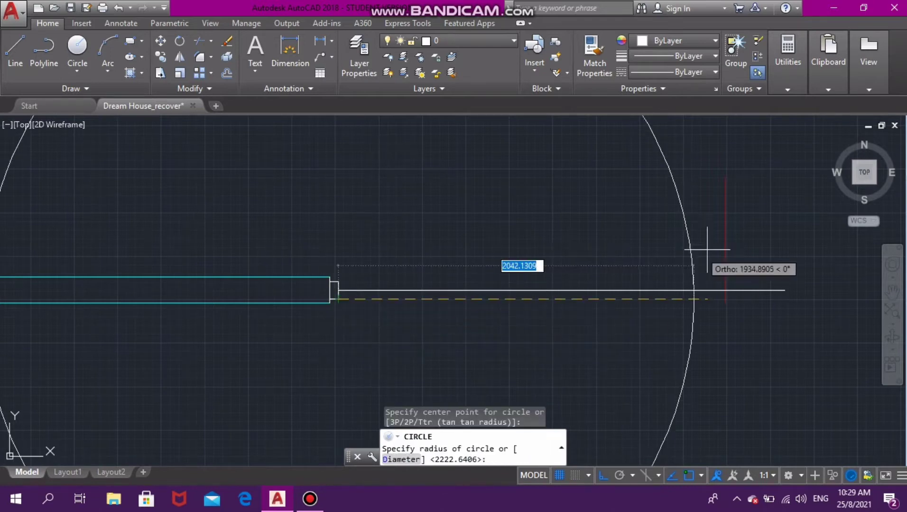
{"action": "left_click", "coordinate": [724, 291]}
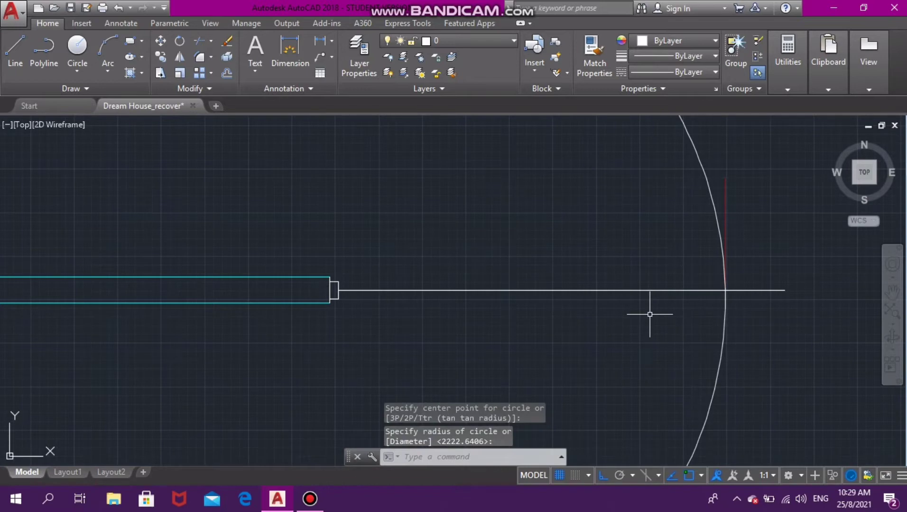
Erase the horizontal construction line running from the left jamb past the centre line of the opening
{"action": "left_click", "coordinate": [699, 290]}
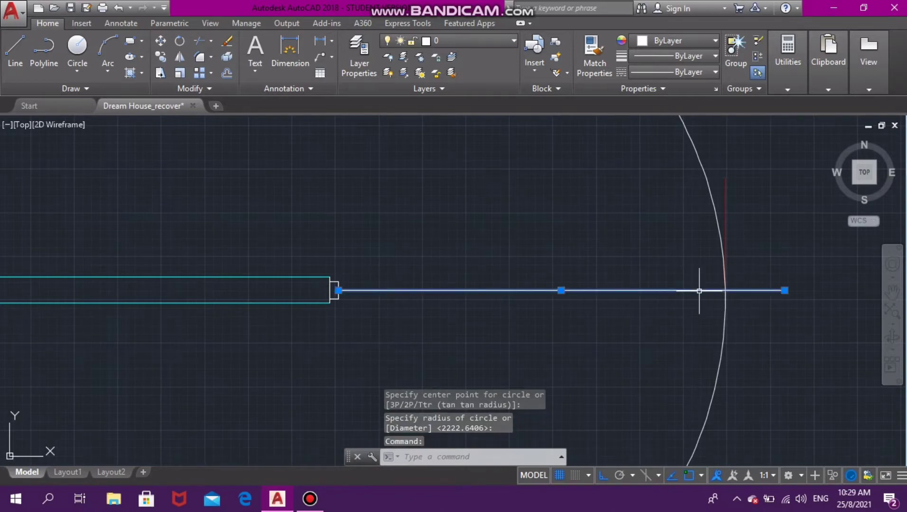
{"action": "key", "text": "Delete"}
{"action": "scroll", "coordinate": [699, 291], "scroll_direction": "down", "scroll_amount": 3}
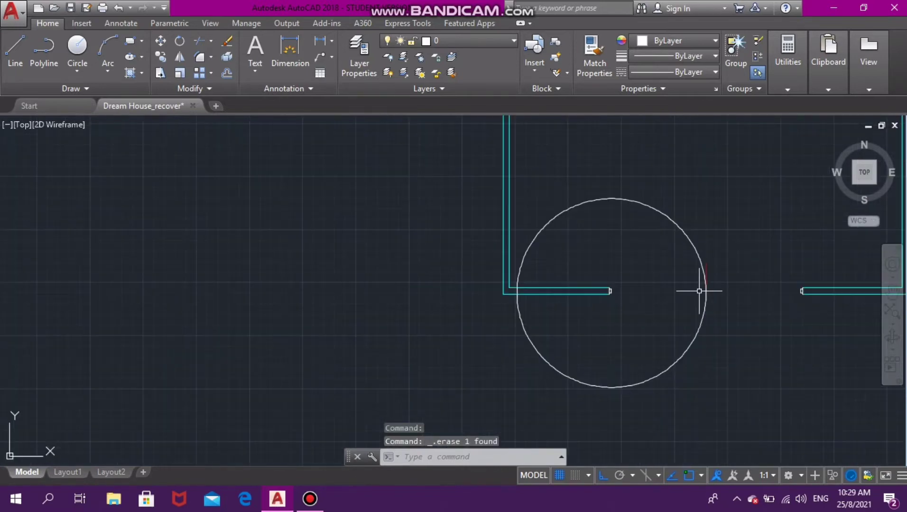
Draw a horizontal line from the midpoint of the right jamb's outer edge to well past the red centre line
{"action": "scroll", "coordinate": [845, 292], "scroll_direction": "up", "scroll_amount": 5}
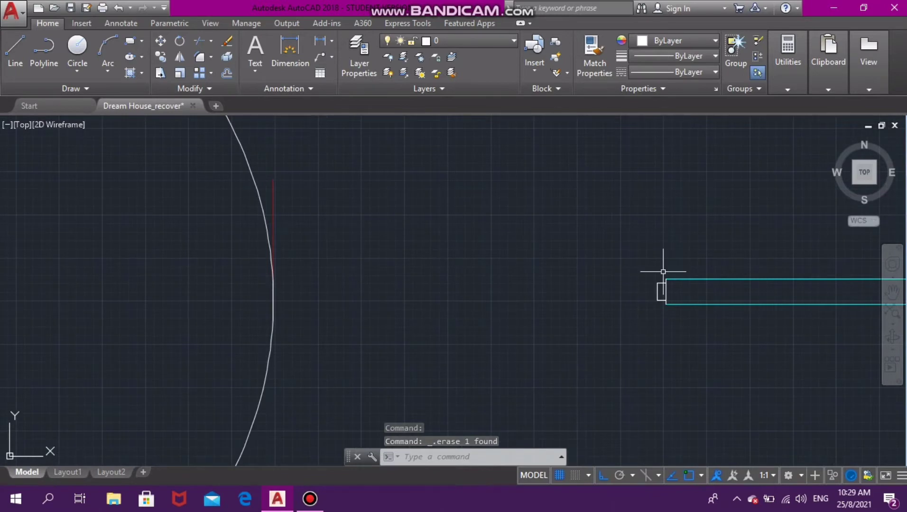
{"action": "left_click", "coordinate": [15, 48]}
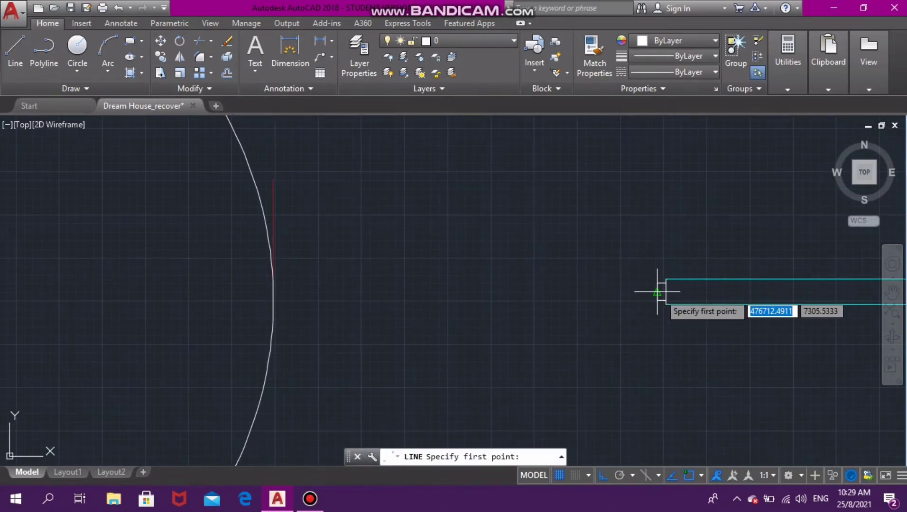
{"action": "left_click", "coordinate": [658, 293]}
{"action": "left_click", "coordinate": [135, 308]}
{"action": "key", "text": "Escape"}
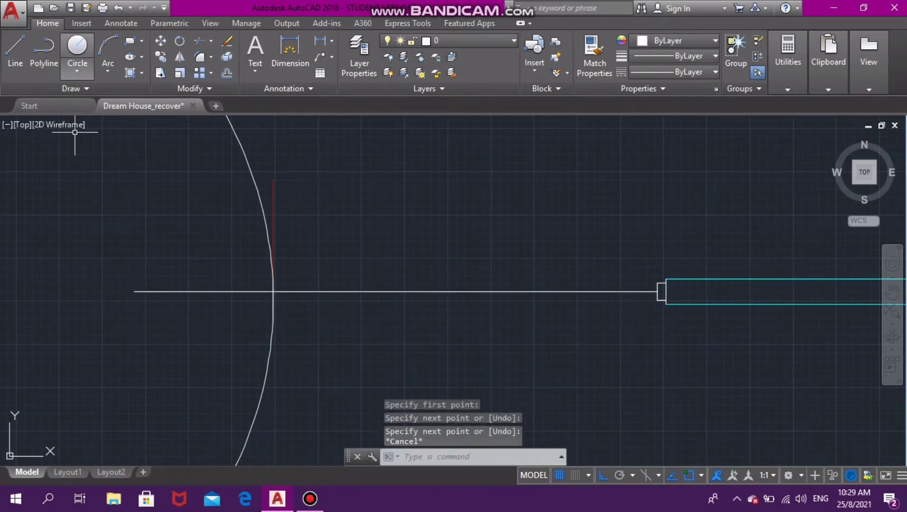
Draw a circle centred on the right jamb's lower outer corner, with its radius reaching the crossing of the horizontal line and red centre line
{"action": "left_click", "coordinate": [77, 47]}
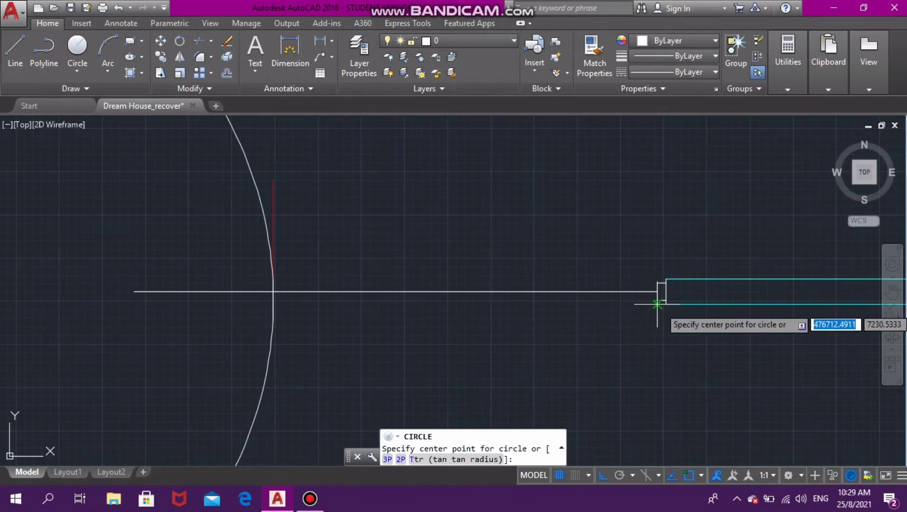
{"action": "left_click", "coordinate": [659, 303]}
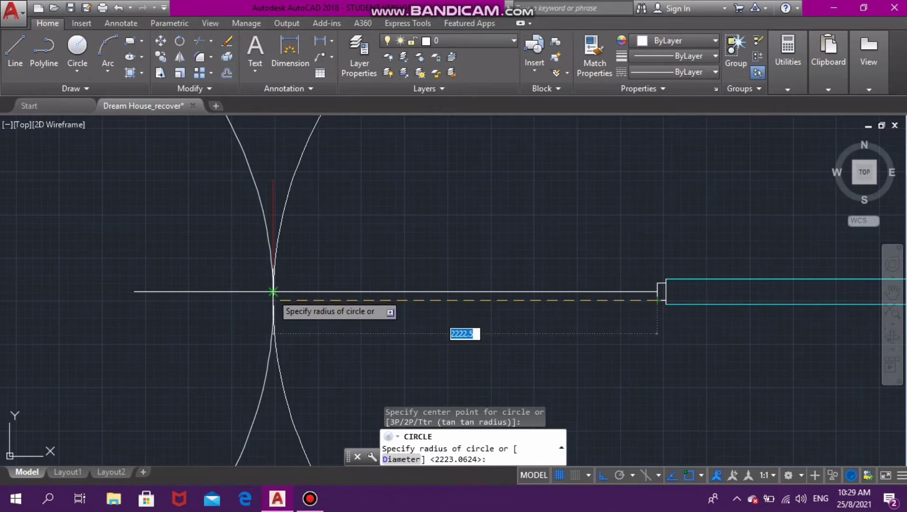
{"action": "left_click", "coordinate": [273, 291]}
{"action": "left_click", "coordinate": [273, 291]}
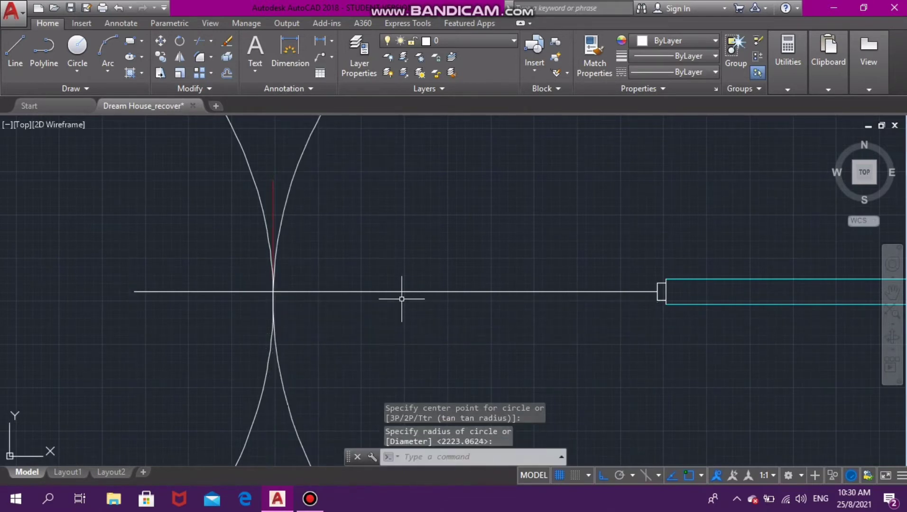
Erase the horizontal construction line running from the right jamb past the centre line
{"action": "scroll", "coordinate": [335, 312], "scroll_direction": "down", "scroll_amount": 5}
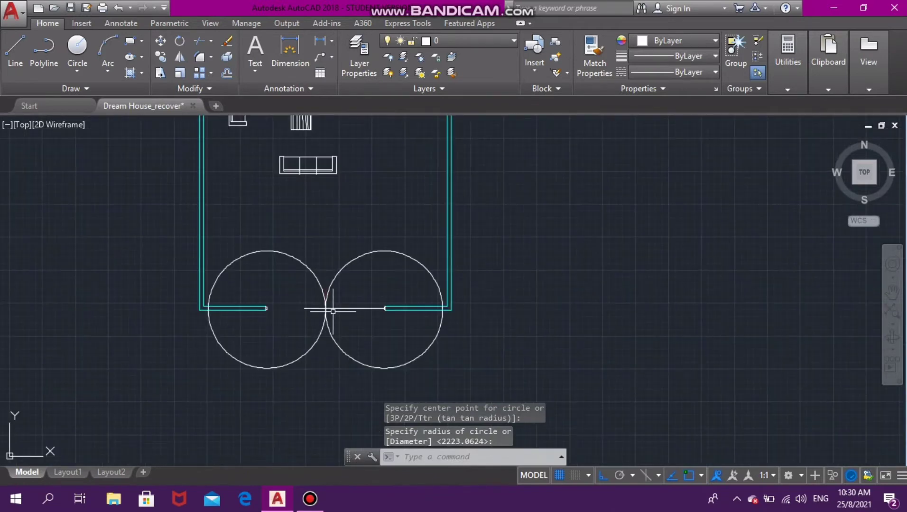
{"action": "scroll", "coordinate": [333, 312], "scroll_direction": "up", "scroll_amount": 2}
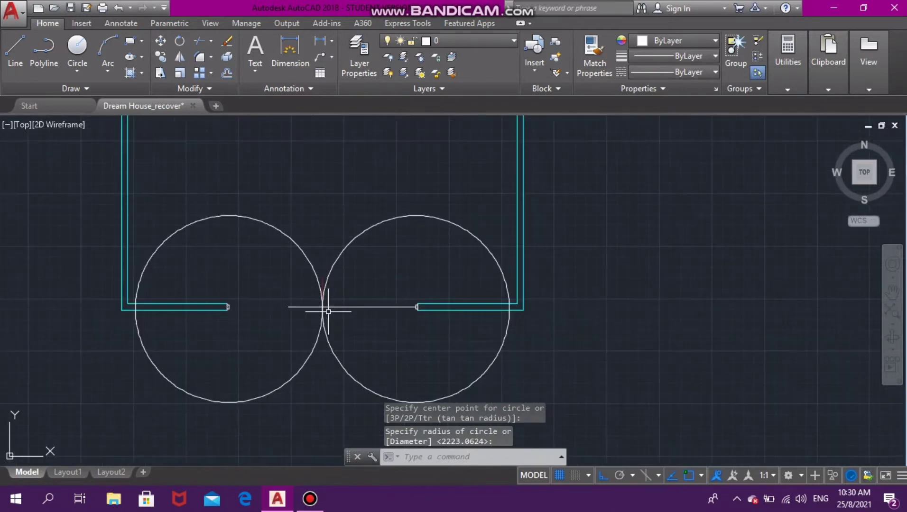
{"action": "left_click", "coordinate": [355, 313]}
{"action": "left_click", "coordinate": [355, 308]}
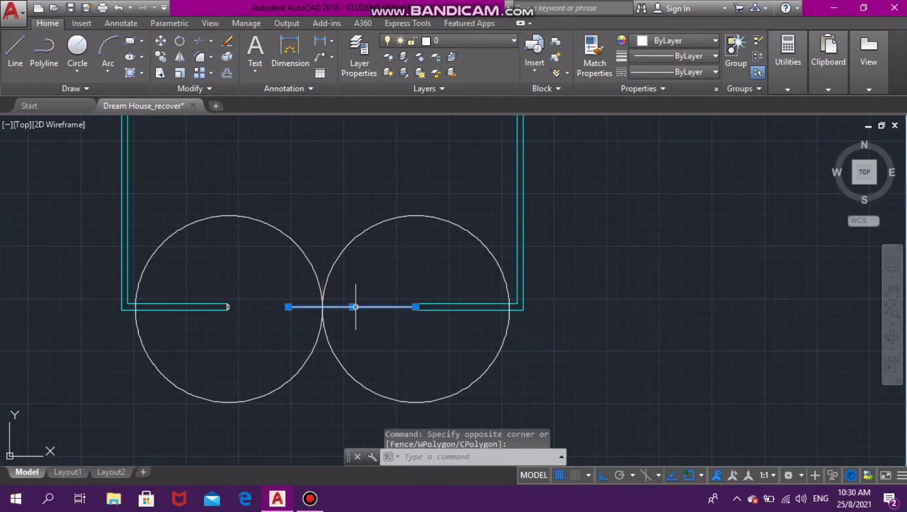
{"action": "key", "text": "Delete"}
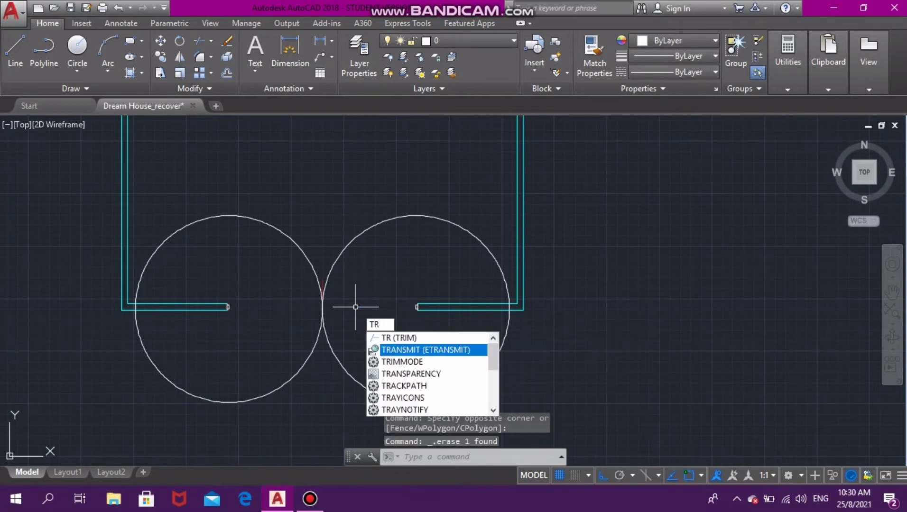
Trim away the lower halves of both door circles below the wall, using all objects as cutting edges
{"action": "key", "text": "Return"}
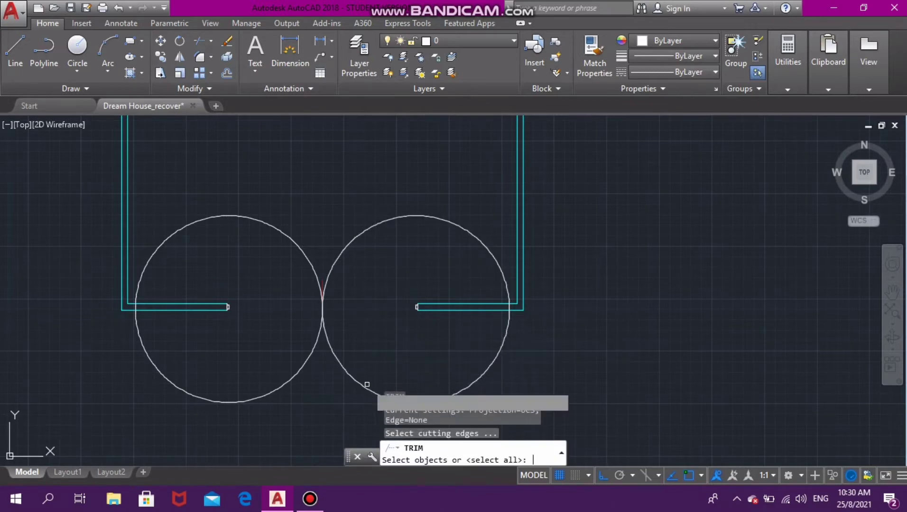
{"action": "key", "text": "Return"}
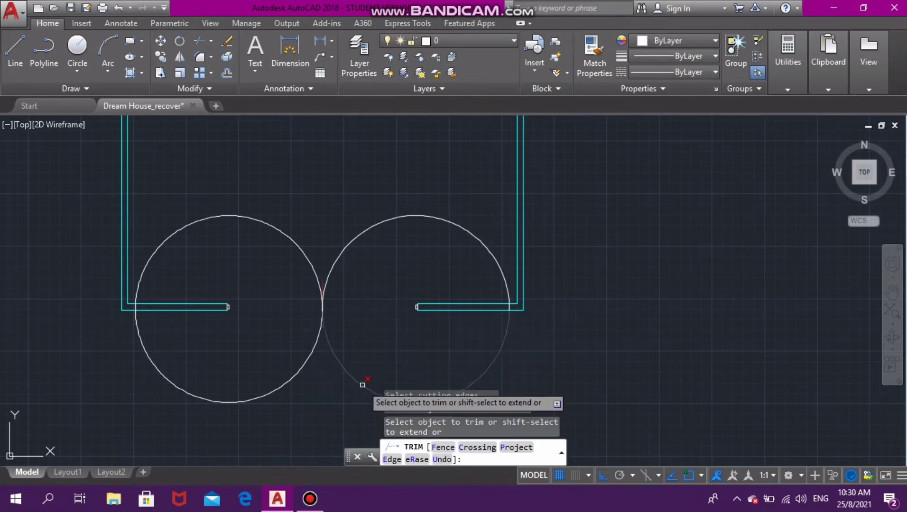
{"action": "left_click", "coordinate": [362, 385]}
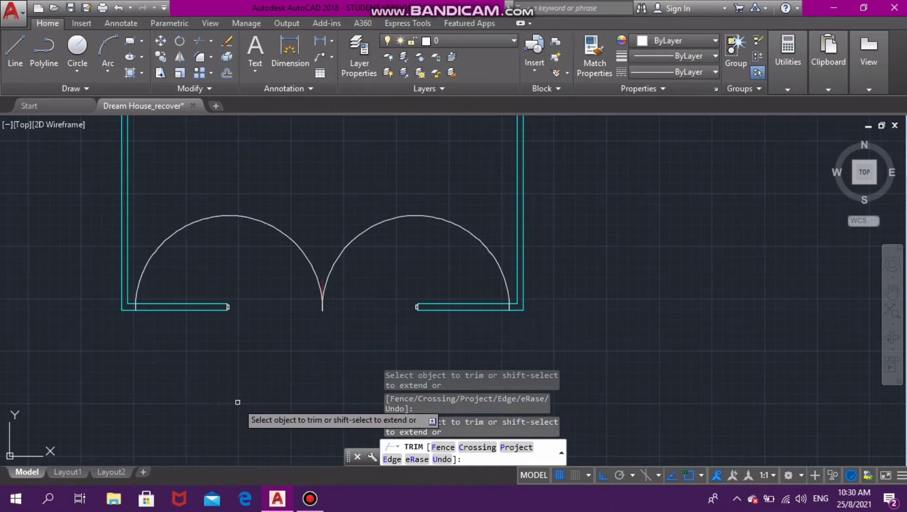
{"action": "key", "text": "Escape"}
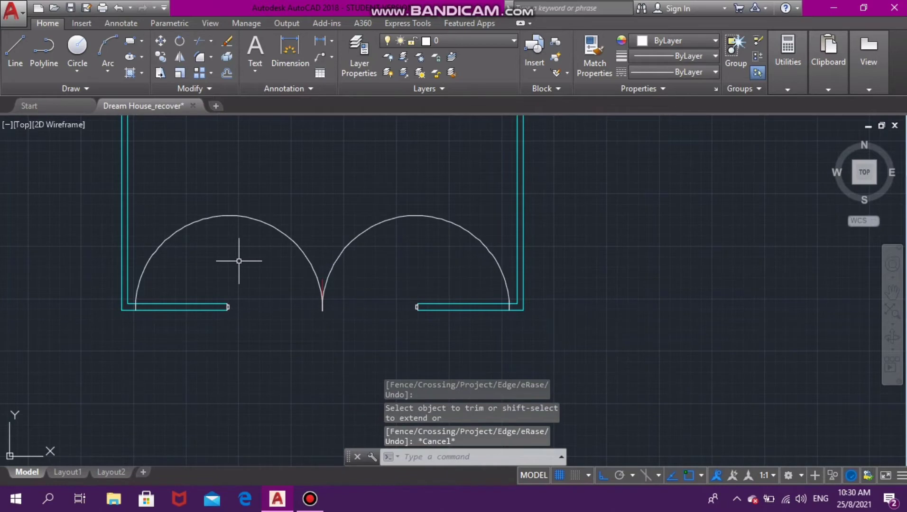
Draw a vertical line about 2746 long from the left jamb's upper outer corner up past the top of the left arc
{"action": "scroll", "coordinate": [217, 315], "scroll_direction": "up", "scroll_amount": 6}
{"action": "scroll", "coordinate": [217, 315], "scroll_direction": "down", "scroll_amount": 2}
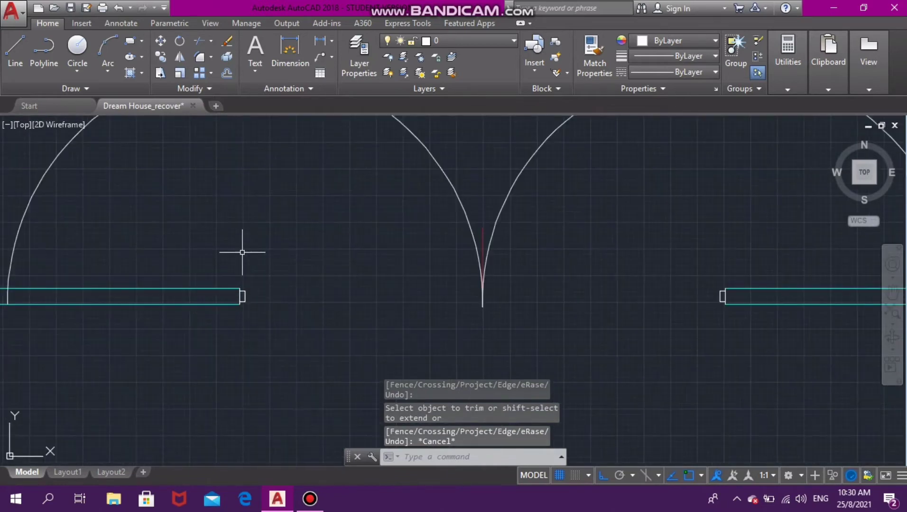
{"action": "scroll", "coordinate": [248, 325], "scroll_direction": "down", "scroll_amount": 2}
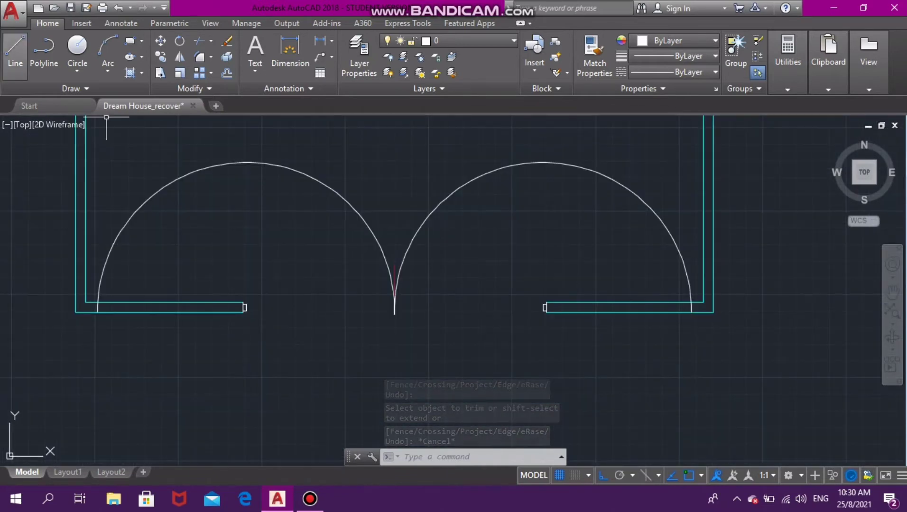
{"action": "left_click", "coordinate": [16, 53]}
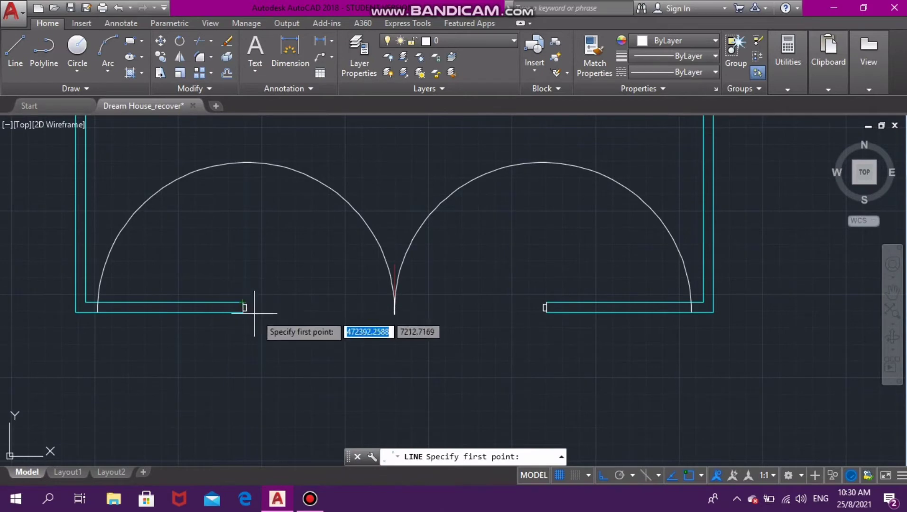
{"action": "scroll", "coordinate": [243, 314], "scroll_direction": "up", "scroll_amount": 4}
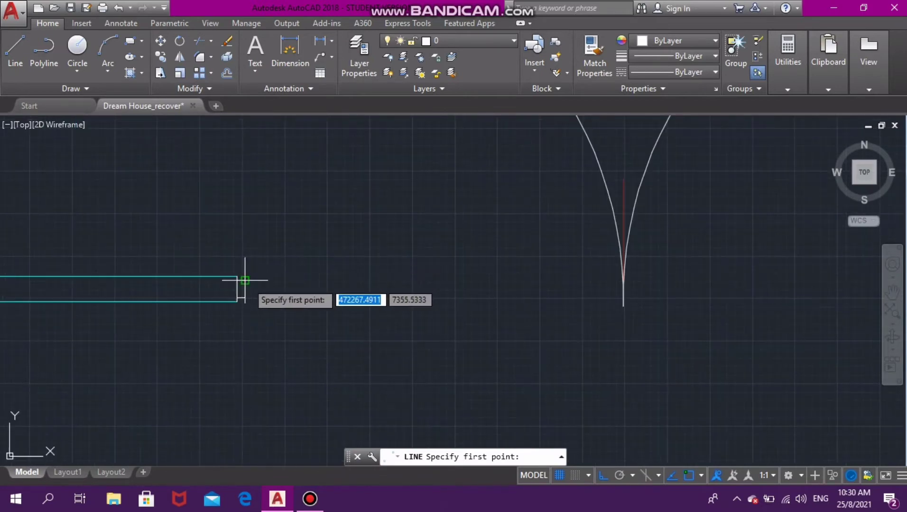
{"action": "left_click", "coordinate": [245, 280]}
{"action": "scroll", "coordinate": [269, 175], "scroll_direction": "down", "scroll_amount": 3}
{"action": "scroll", "coordinate": [271, 167], "scroll_direction": "down", "scroll_amount": 4}
{"action": "scroll", "coordinate": [273, 135], "scroll_direction": "up", "scroll_amount": 2}
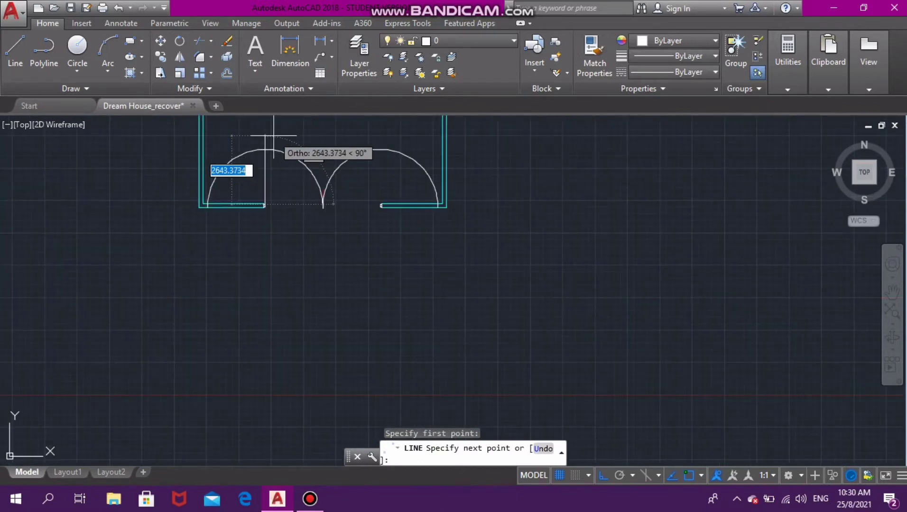
{"action": "left_click", "coordinate": [268, 150]}
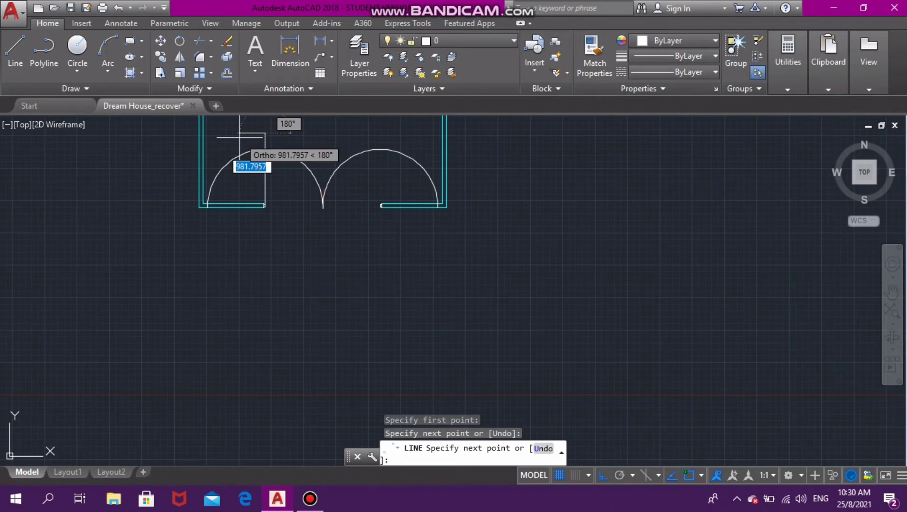
Complete the left door leaf with a 50-unit end edge towards the wall side and a vertical line back down to the jamb
{"action": "type", "text": "50"}
{"action": "key", "text": "Return"}
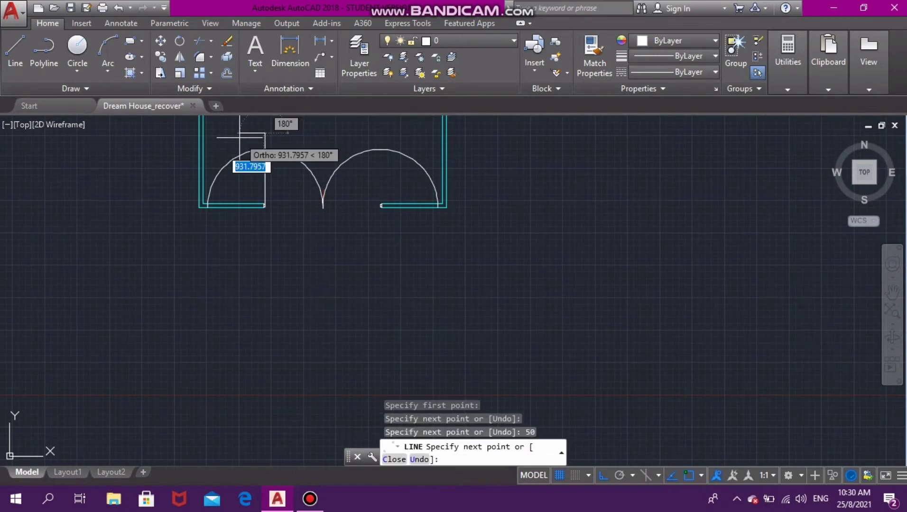
{"action": "scroll", "coordinate": [255, 185], "scroll_direction": "up", "scroll_amount": 5}
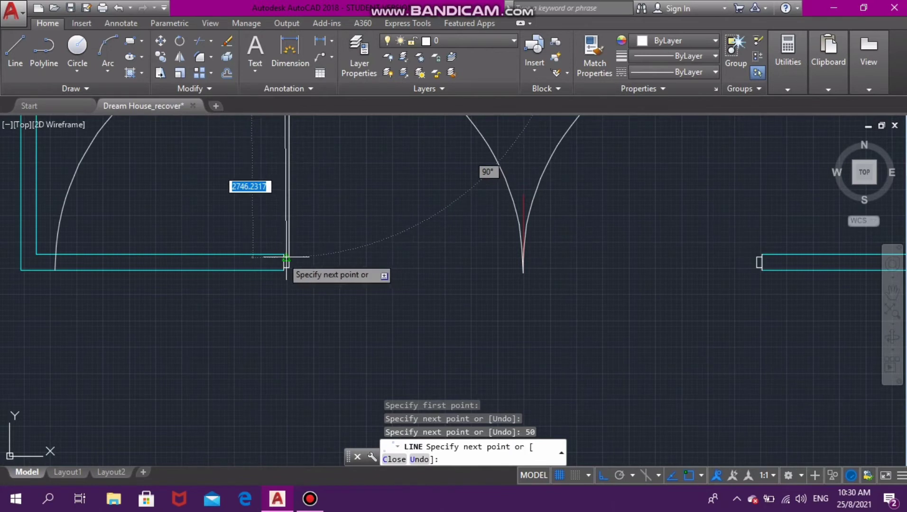
{"action": "scroll", "coordinate": [283, 256], "scroll_direction": "up", "scroll_amount": 6}
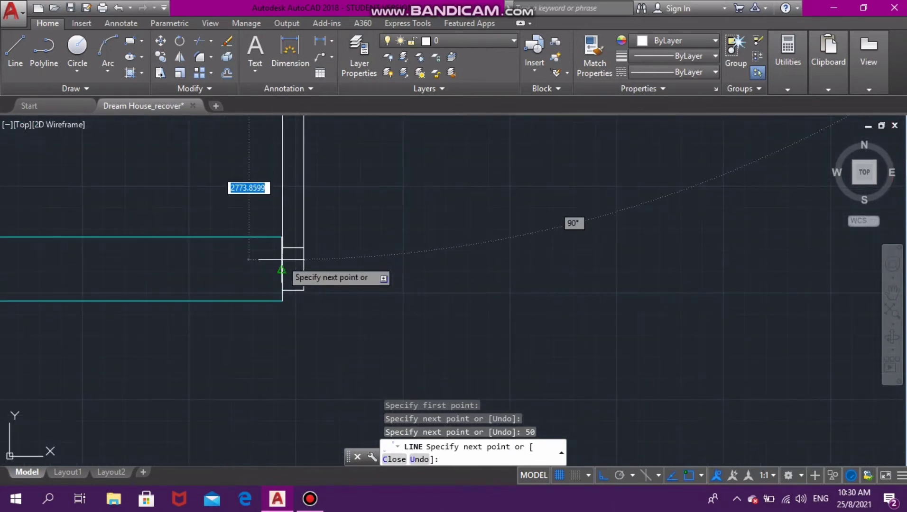
{"action": "left_click", "coordinate": [281, 247]}
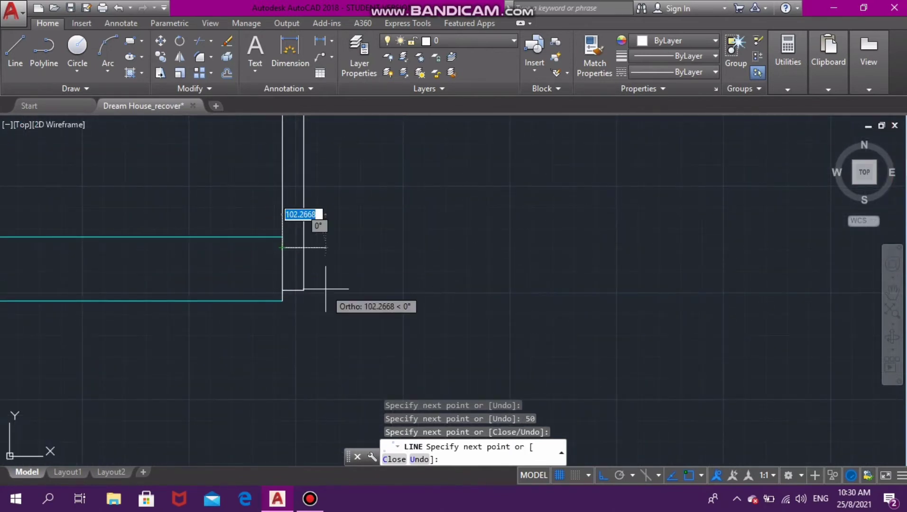
{"action": "key", "text": "Escape"}
{"action": "scroll", "coordinate": [326, 289], "scroll_direction": "down", "scroll_amount": 4}
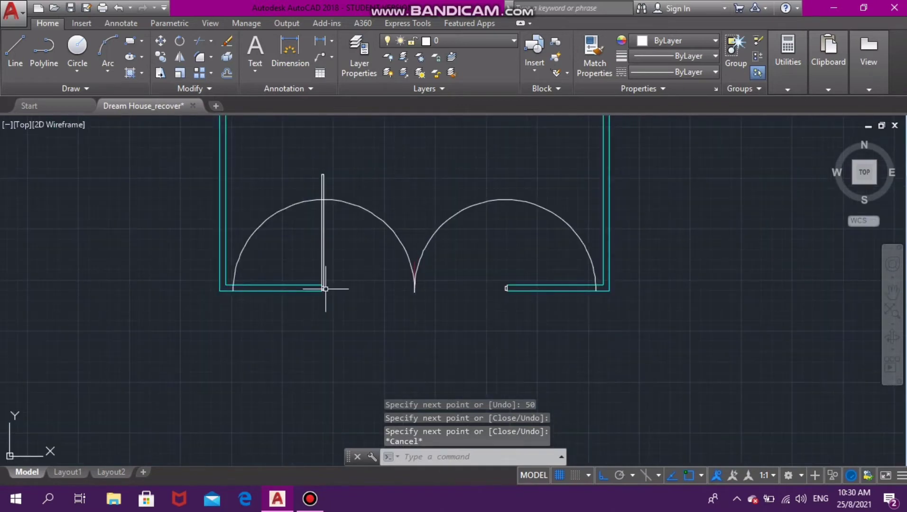
Draw a vertical line from the right jamb's upper outer corner up past the top of the right arc
{"action": "scroll", "coordinate": [455, 269], "scroll_direction": "down", "scroll_amount": 4}
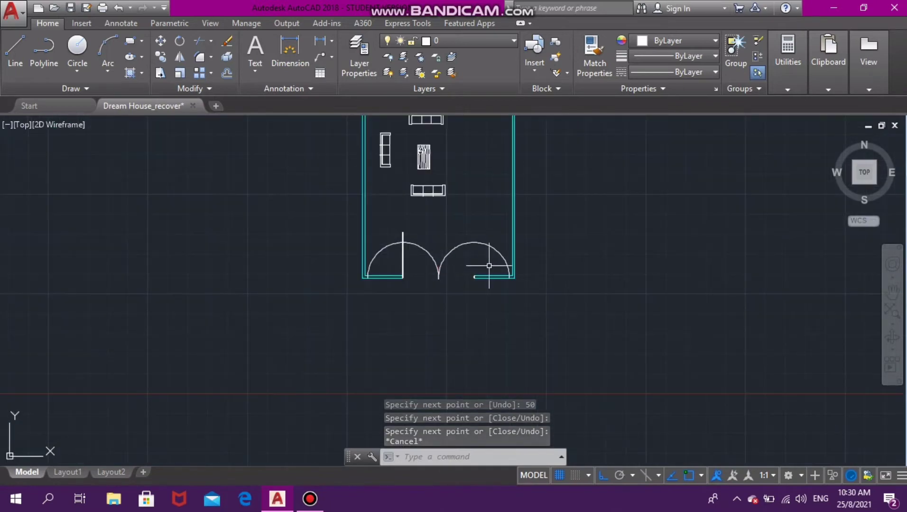
{"action": "scroll", "coordinate": [514, 273], "scroll_direction": "up", "scroll_amount": 4}
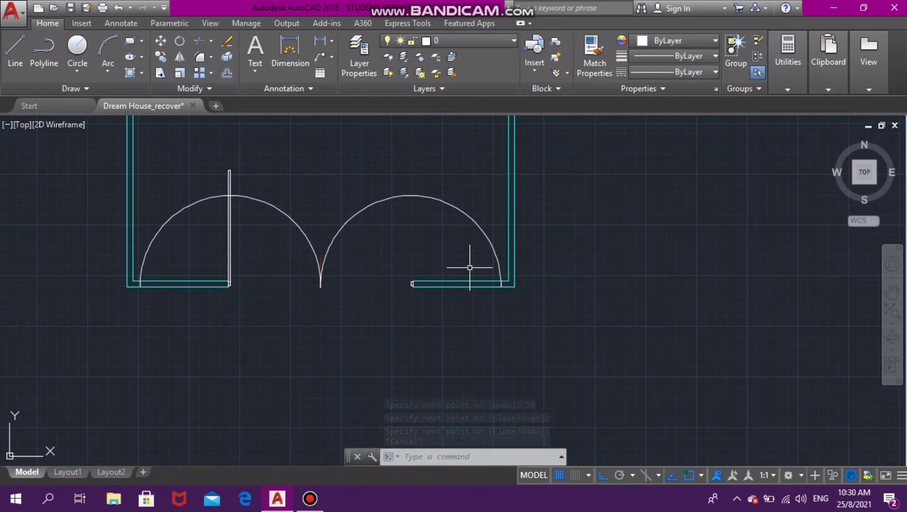
{"action": "scroll", "coordinate": [420, 279], "scroll_direction": "up", "scroll_amount": 4}
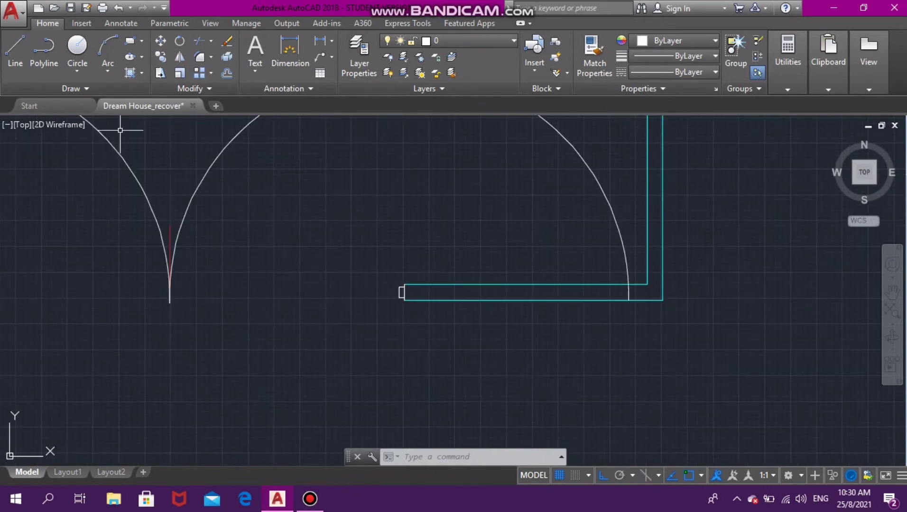
{"action": "type", "text": "l"}
{"action": "key", "text": "Return"}
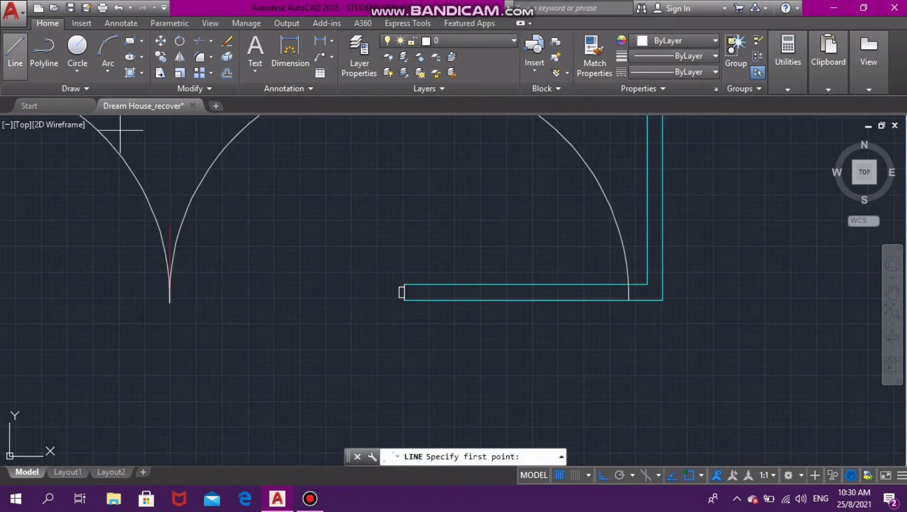
{"action": "scroll", "coordinate": [387, 299], "scroll_direction": "up", "scroll_amount": 4}
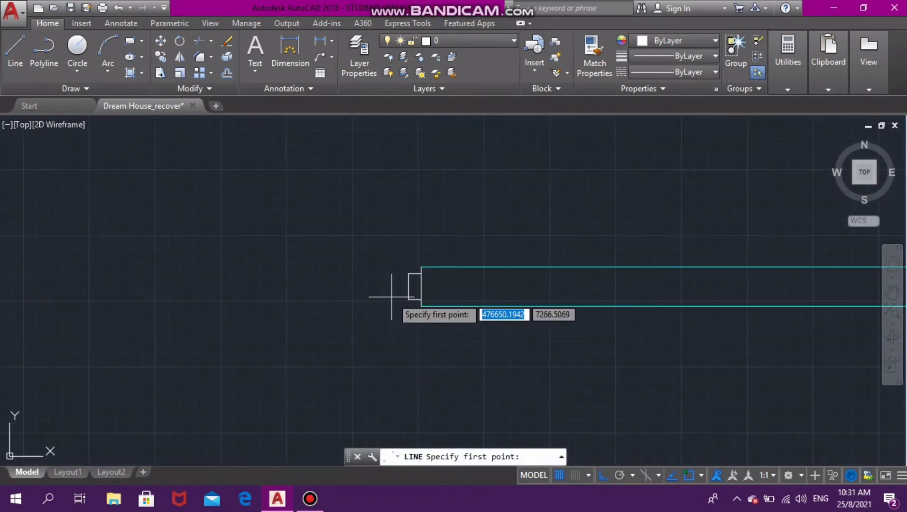
{"action": "left_click", "coordinate": [411, 272]}
{"action": "scroll", "coordinate": [413, 266], "scroll_direction": "down", "scroll_amount": 5}
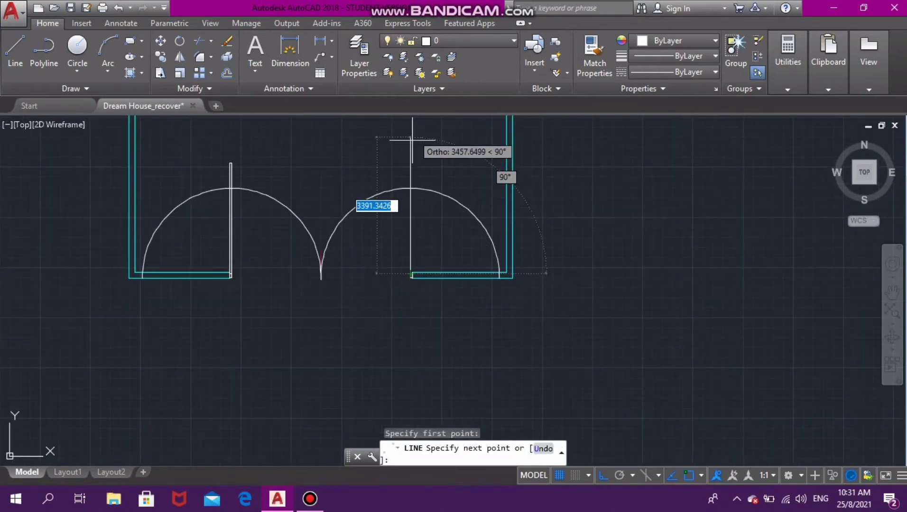
{"action": "left_click", "coordinate": [411, 153]}
Complete the right door leaf with a 50-unit end edge towards the wall side and a vertical line back down to the jamb
{"action": "type", "text": "50"}
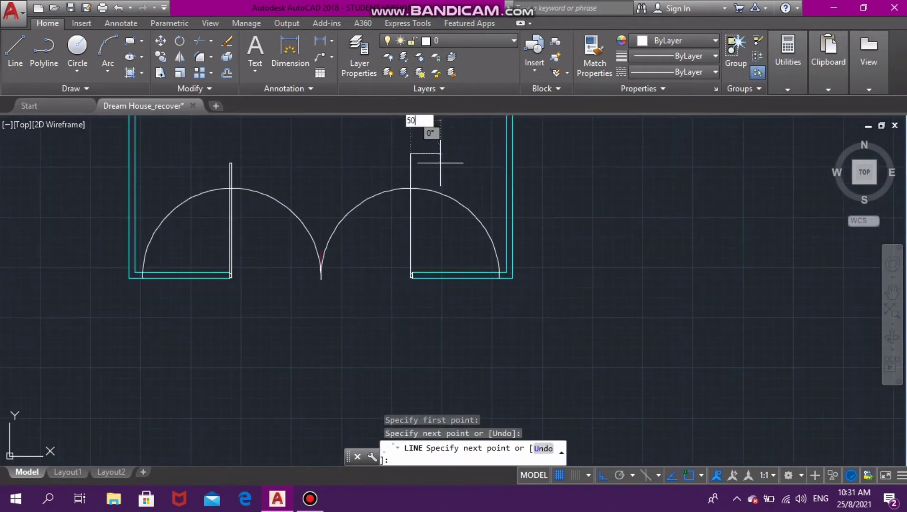
{"action": "key", "text": "Return"}
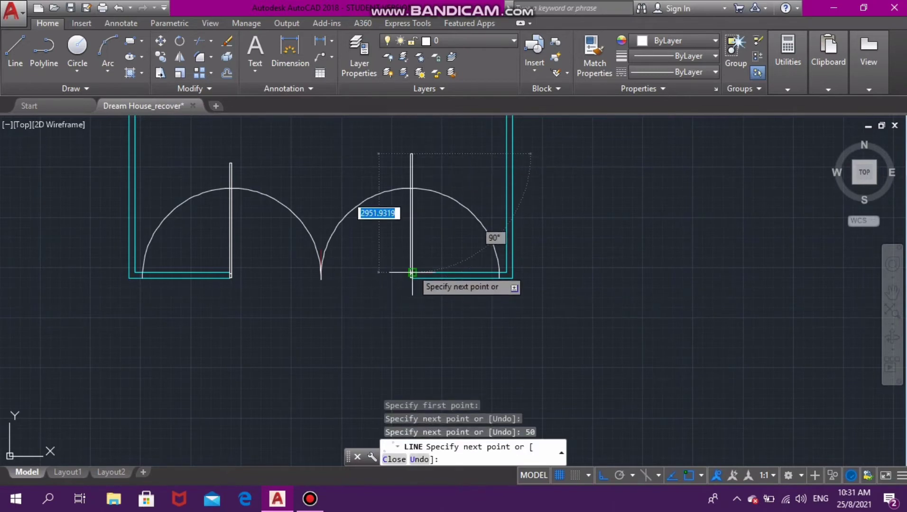
{"action": "scroll", "coordinate": [412, 268], "scroll_direction": "up", "scroll_amount": 8}
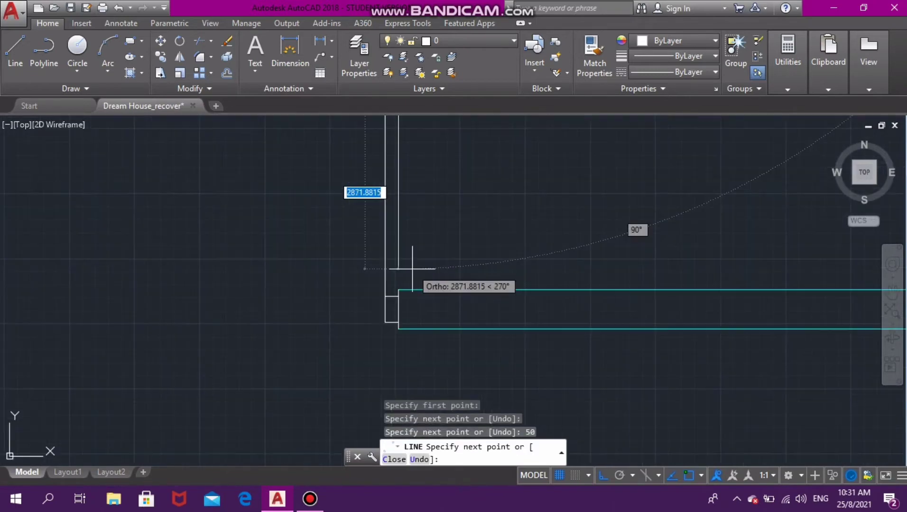
{"action": "left_click", "coordinate": [399, 296]}
{"action": "key", "text": "Escape"}
Trim the outer halves of both door arcs and the leaf ends above the arcs, using all objects as cutting edges
{"action": "scroll", "coordinate": [399, 297], "scroll_direction": "down", "scroll_amount": 4}
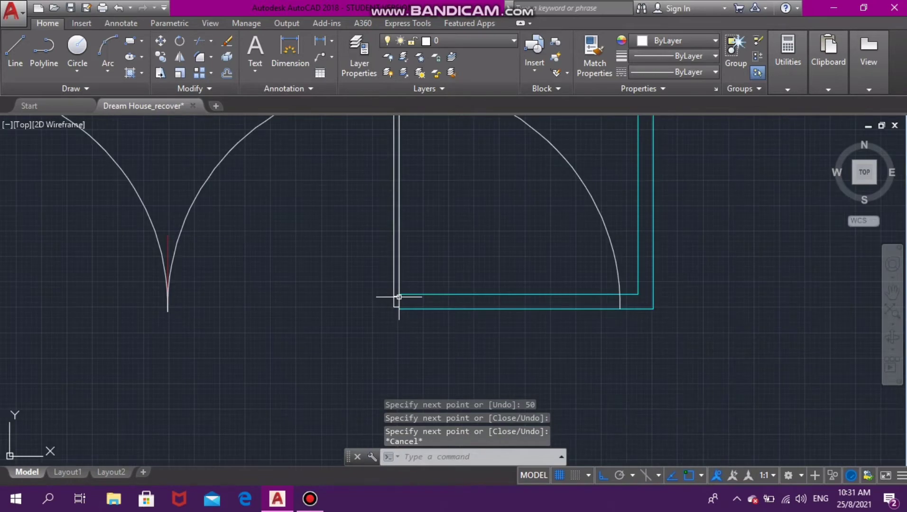
{"action": "scroll", "coordinate": [398, 297], "scroll_direction": "down", "scroll_amount": 4}
{"action": "type", "text": "TR"}
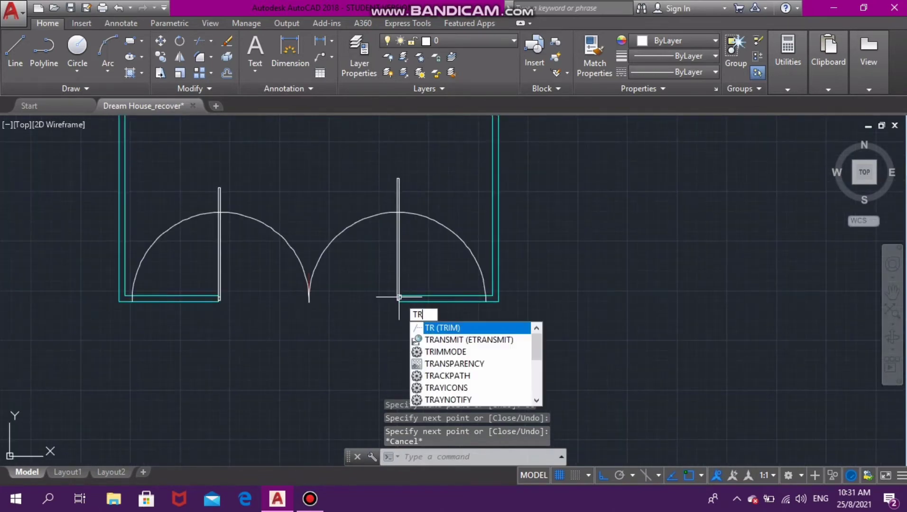
{"action": "key", "text": "Return"}
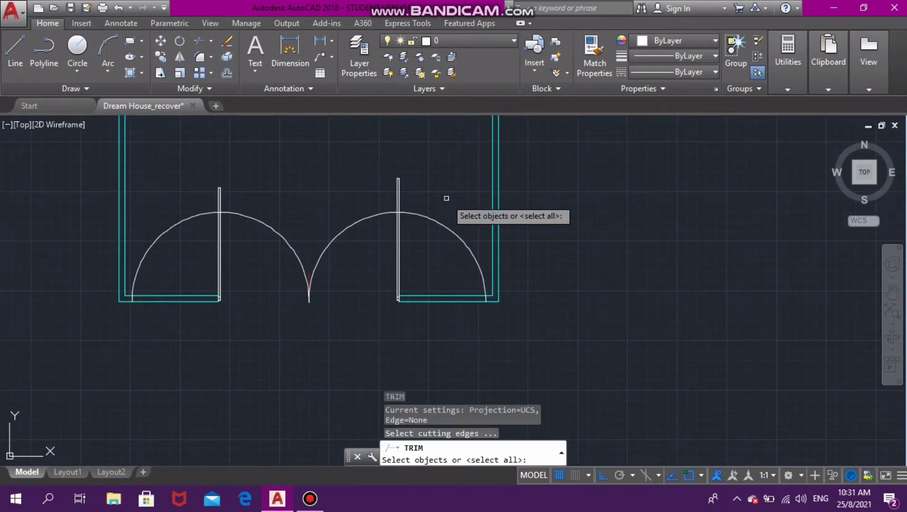
{"action": "key", "text": "Return"}
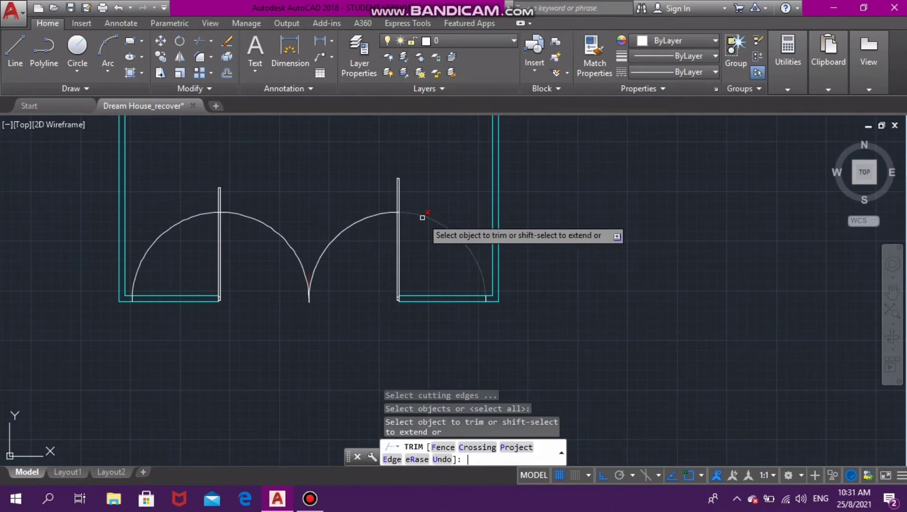
{"action": "left_click", "coordinate": [425, 218]}
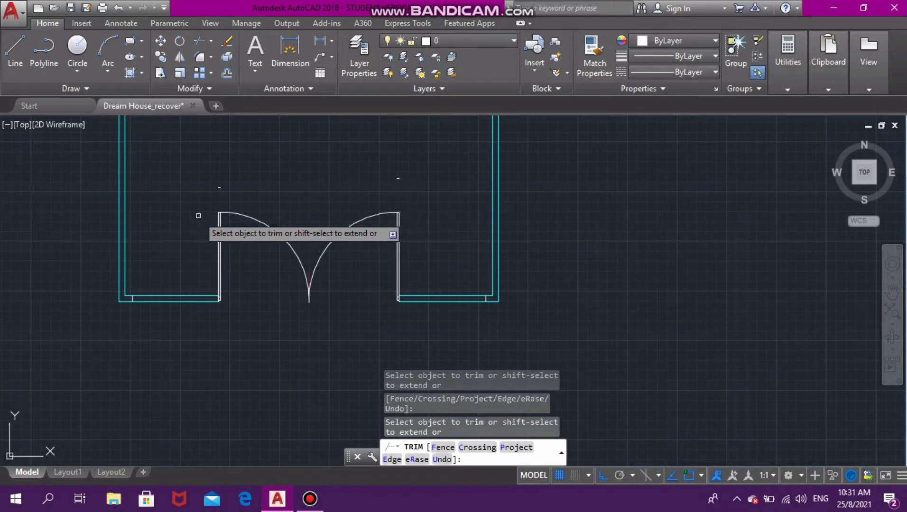
{"action": "key", "text": "Escape"}
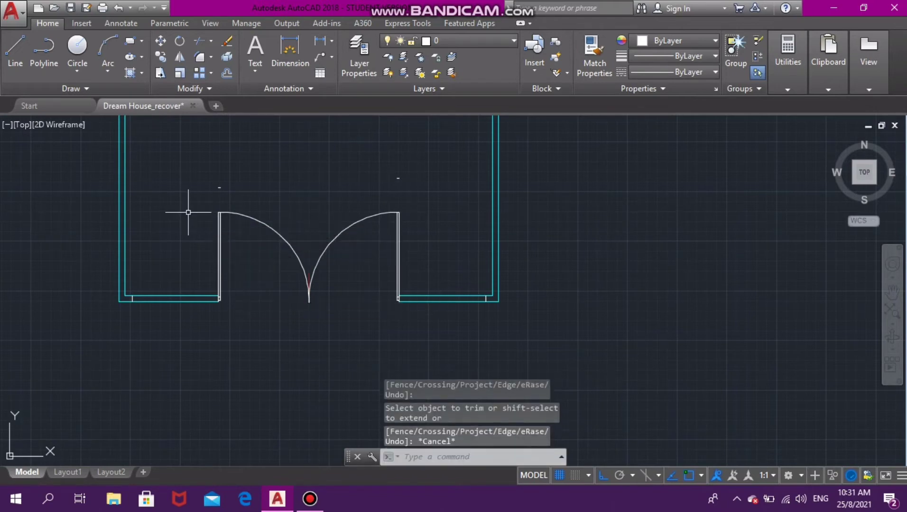
Erase the two short end edges left floating above the door leaves
{"action": "left_click", "coordinate": [192, 176]}
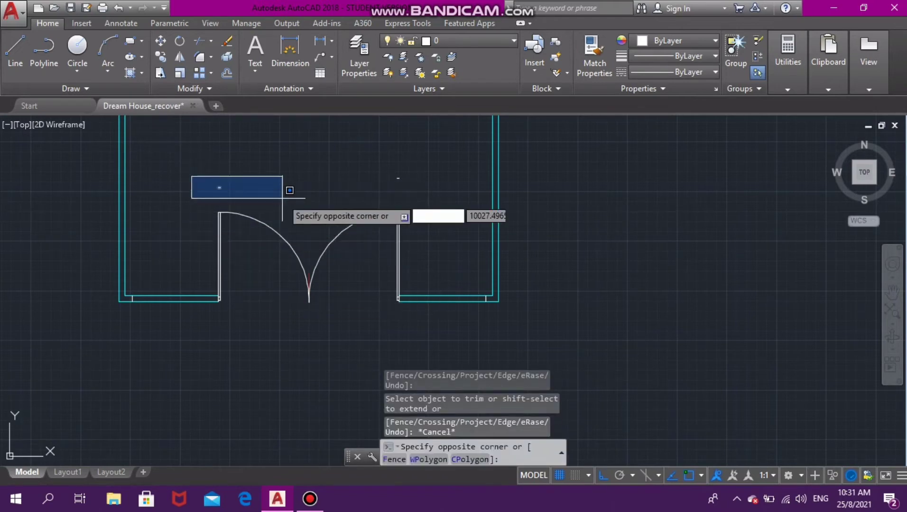
{"action": "left_click", "coordinate": [416, 185]}
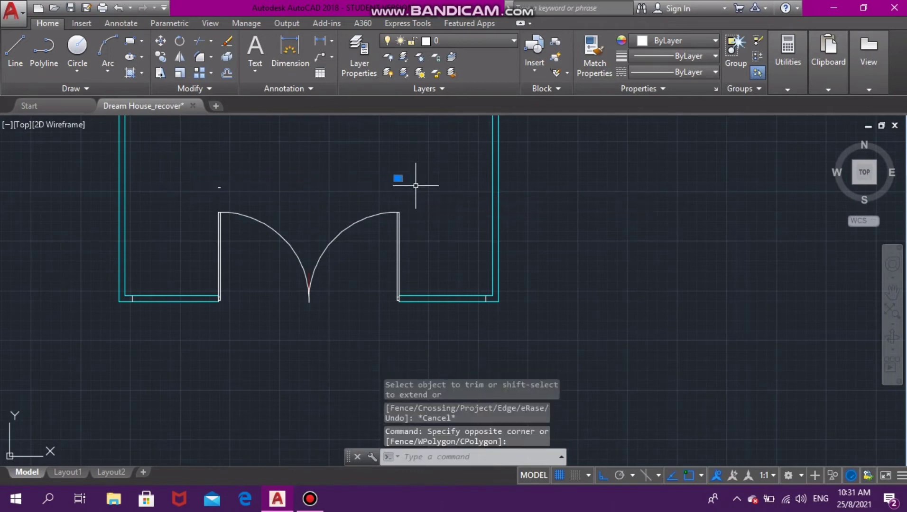
{"action": "key", "text": "Delete"}
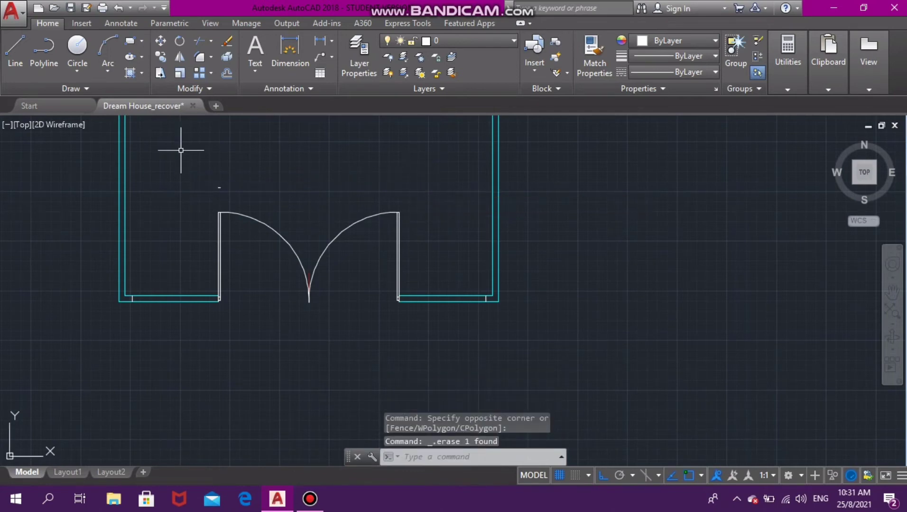
{"action": "left_click", "coordinate": [195, 182]}
{"action": "left_click", "coordinate": [235, 194]}
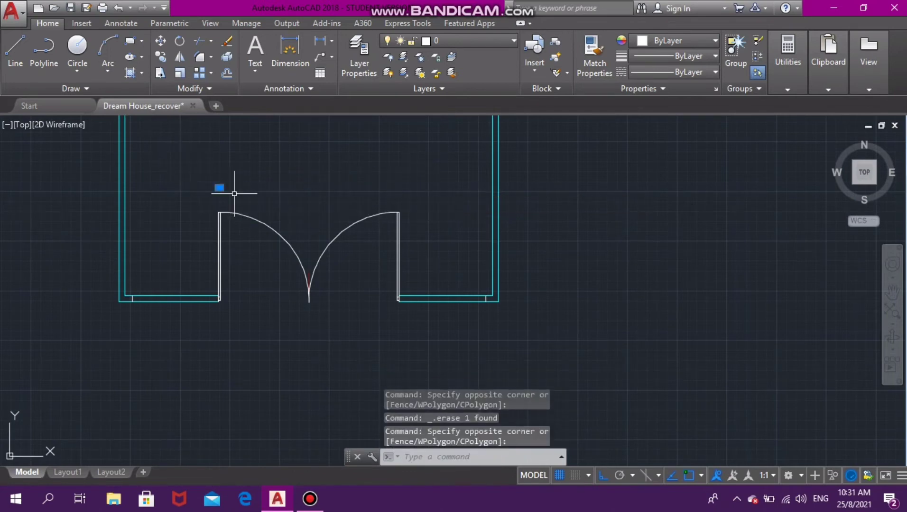
{"action": "key", "text": "Delete"}
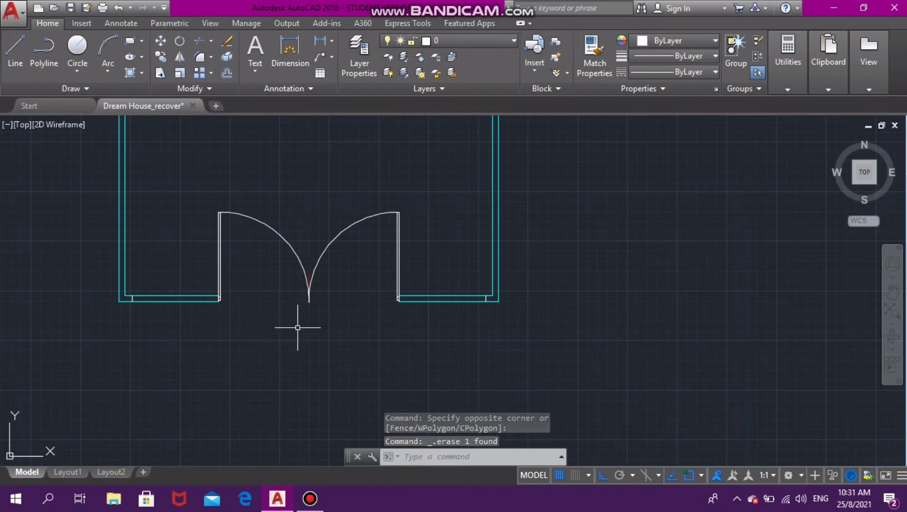
Erase the red centre line where the two door arcs meet
{"action": "scroll", "coordinate": [295, 322], "scroll_direction": "up", "scroll_amount": 5}
{"action": "scroll", "coordinate": [294, 323], "scroll_direction": "down", "scroll_amount": 5}
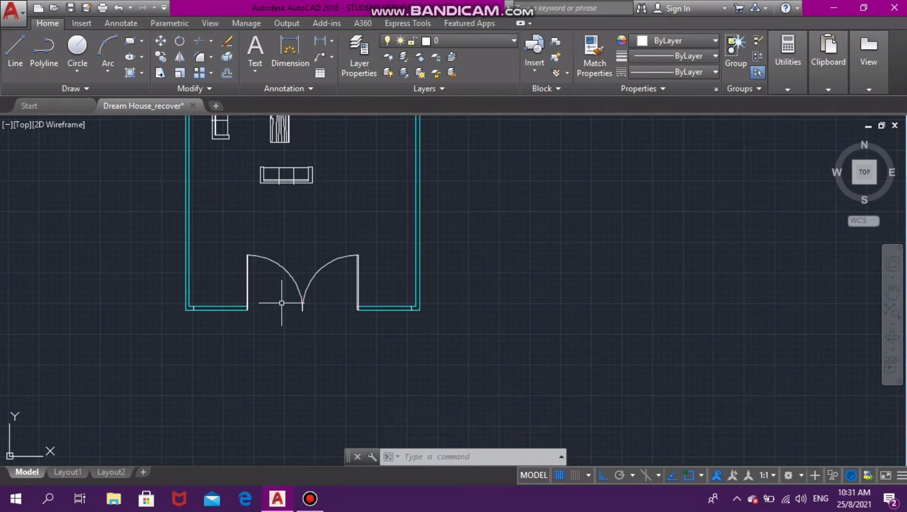
{"action": "scroll", "coordinate": [280, 302], "scroll_direction": "up", "scroll_amount": 4}
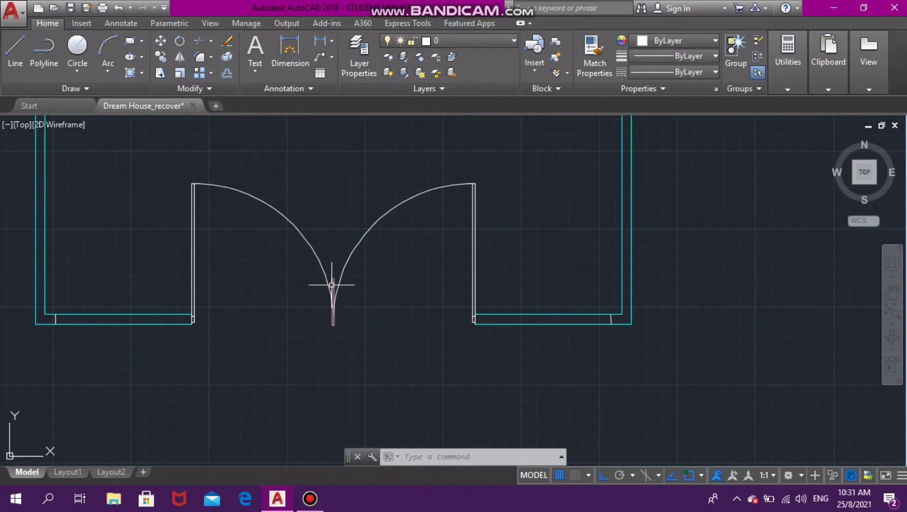
{"action": "left_click", "coordinate": [331, 285]}
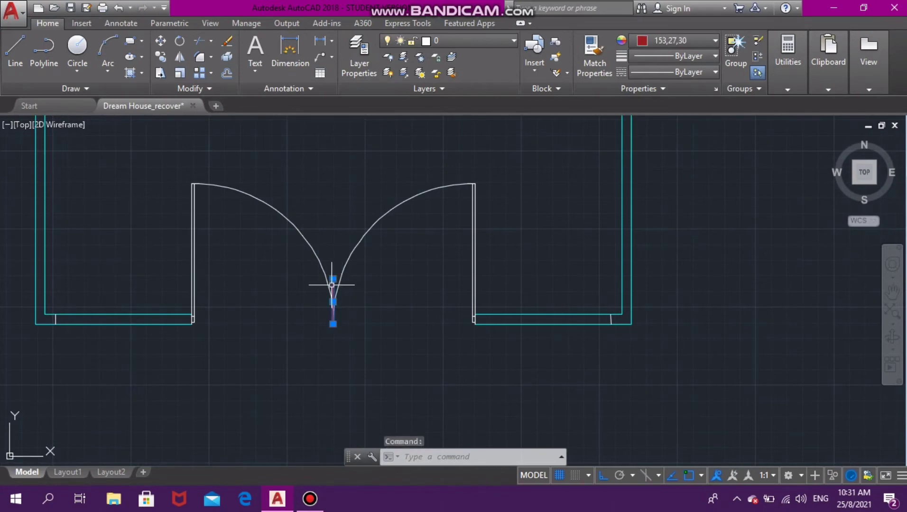
{"action": "key", "text": "Delete"}
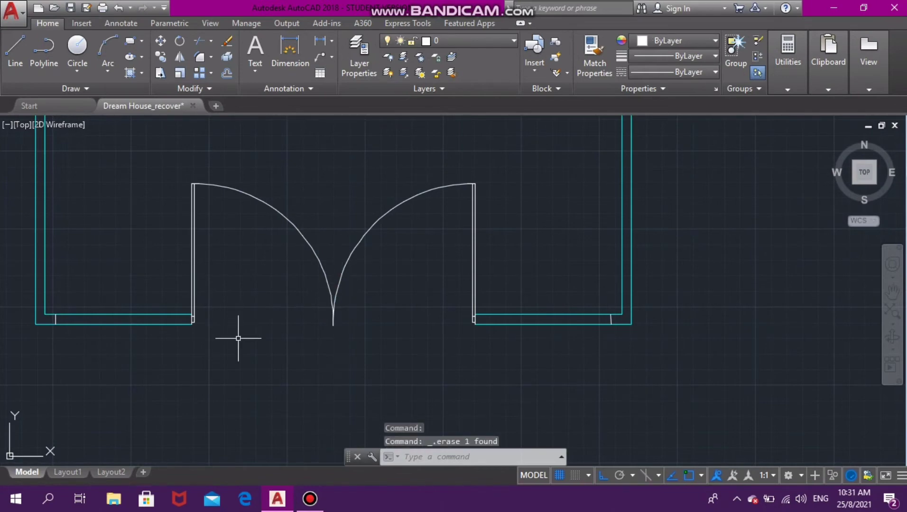
Erase the leftover arc stubs inside the wall segments on both sides of the door
{"action": "scroll", "coordinate": [357, 310], "scroll_direction": "down", "scroll_amount": 4}
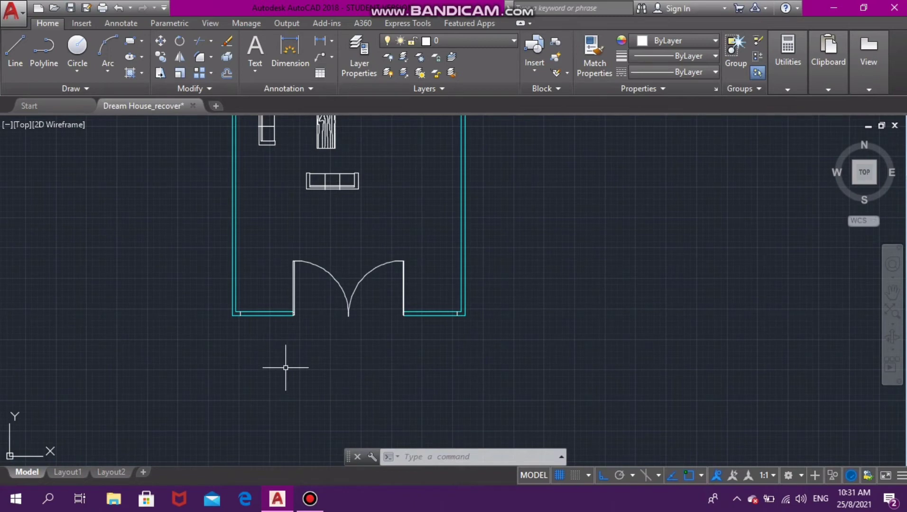
{"action": "scroll", "coordinate": [240, 342], "scroll_direction": "up", "scroll_amount": 2}
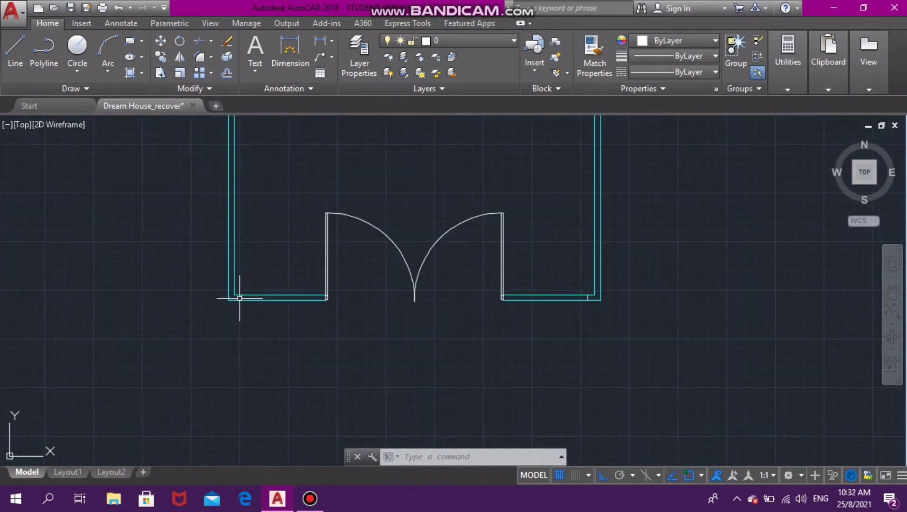
{"action": "left_click", "coordinate": [588, 298]}
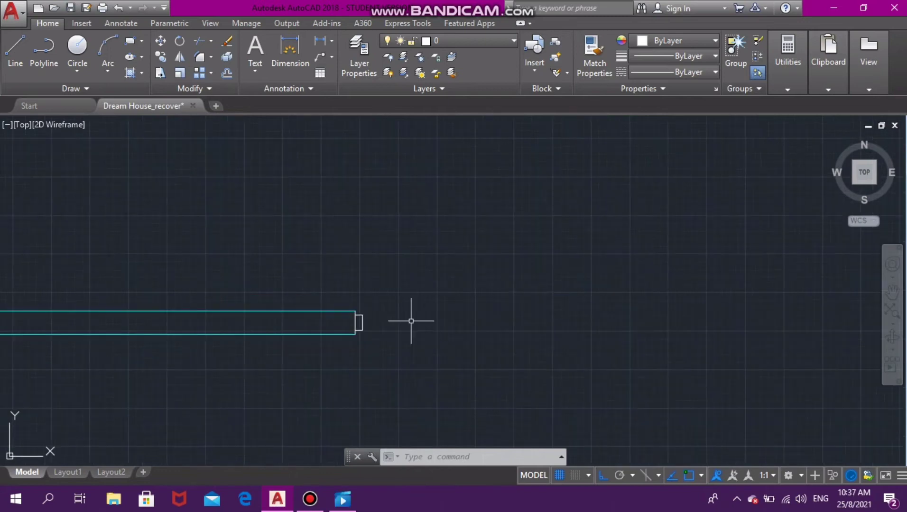
Draw a 900-unit horizontal line from the left jamb's lower outer corner into the wall opening
{"action": "scroll", "coordinate": [410, 318], "scroll_direction": "down", "scroll_amount": 3}
{"action": "scroll", "coordinate": [399, 315], "scroll_direction": "up", "scroll_amount": 3}
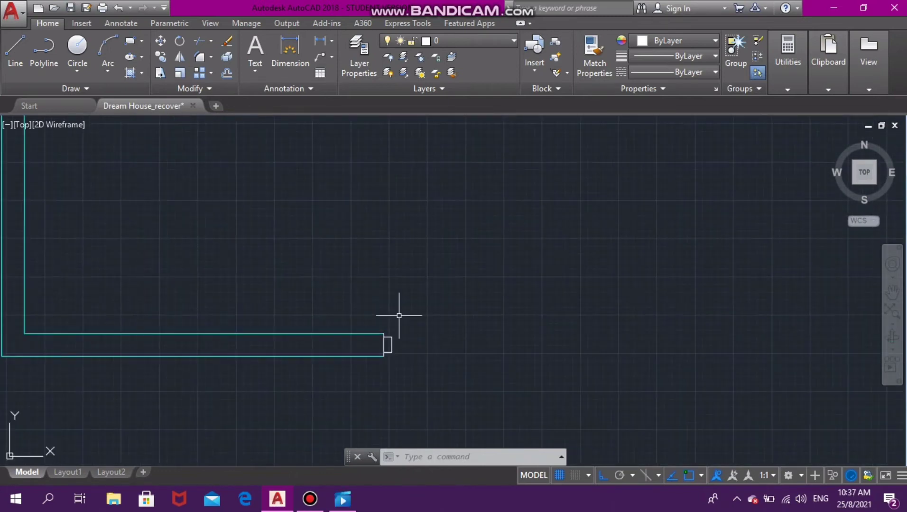
{"action": "scroll", "coordinate": [381, 360], "scroll_direction": "up", "scroll_amount": 4}
{"action": "scroll", "coordinate": [381, 360], "scroll_direction": "down", "scroll_amount": 3}
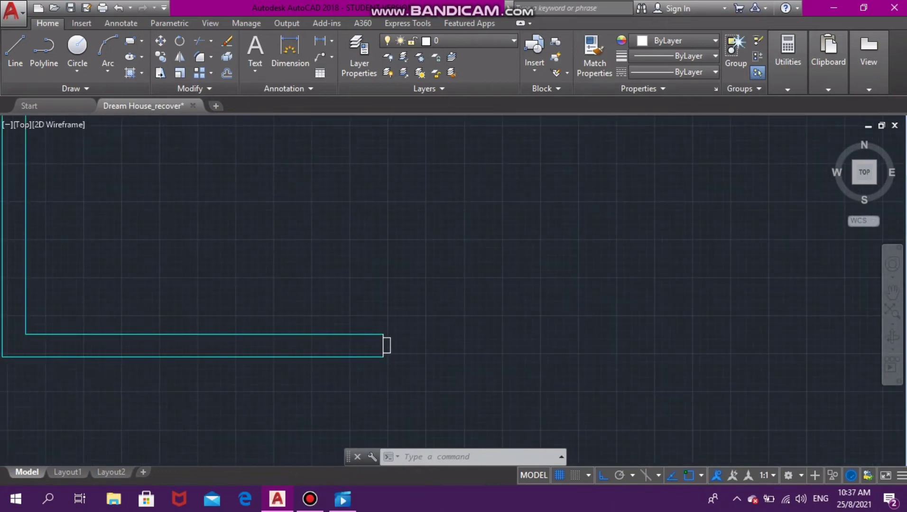
{"action": "scroll", "coordinate": [423, 370], "scroll_direction": "up", "scroll_amount": 2}
{"action": "left_click", "coordinate": [15, 49]}
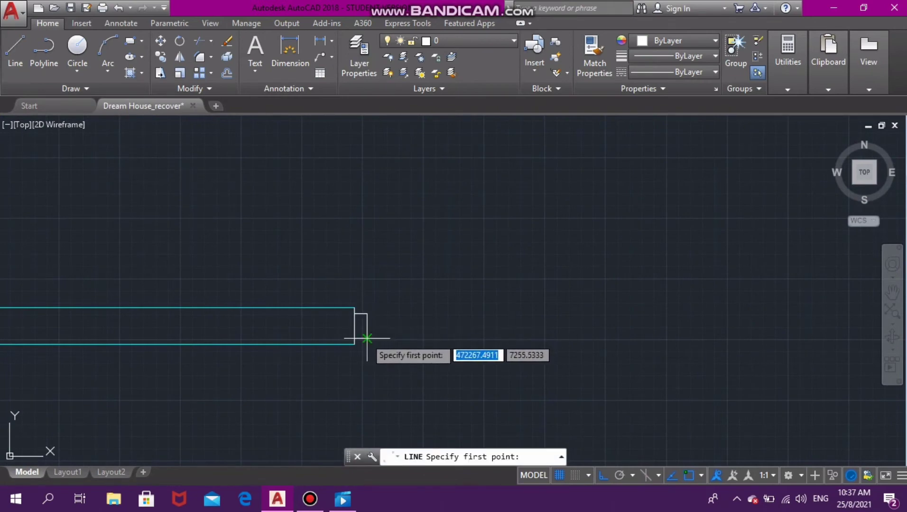
{"action": "left_click", "coordinate": [367, 338]}
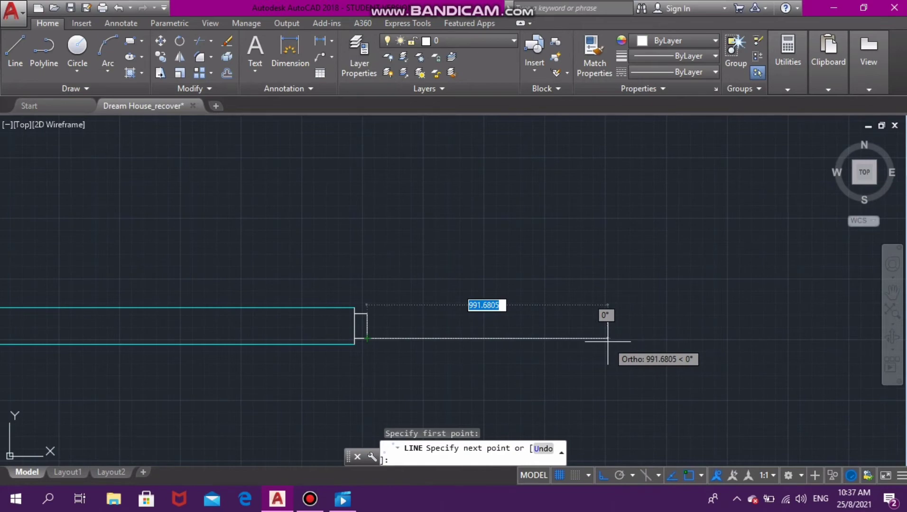
{"action": "type", "text": "900"}
{"action": "key", "text": "Return"}
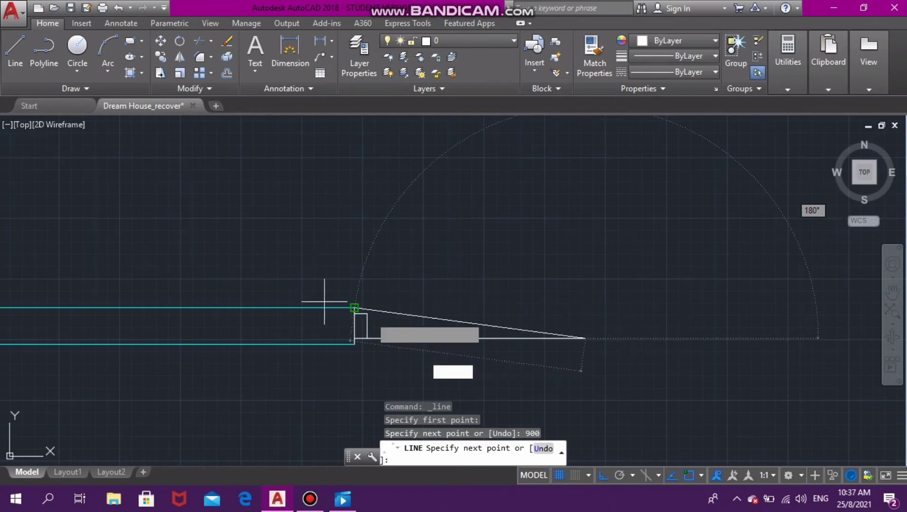
{"action": "key", "text": "Escape"}
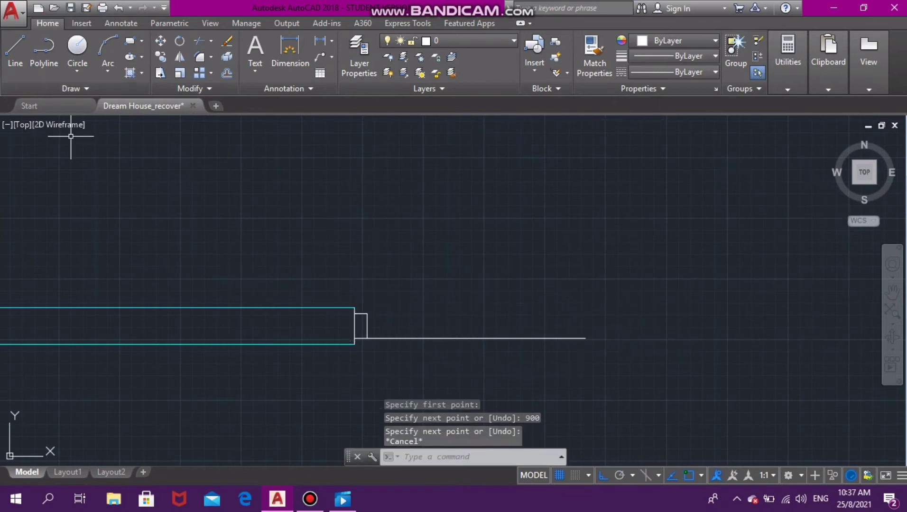
Draw a 900-unit horizontal line from the left jamb's upper outer corner and close its end down to the lower line
{"action": "key", "text": "Return"}
{"action": "left_click", "coordinate": [367, 314]}
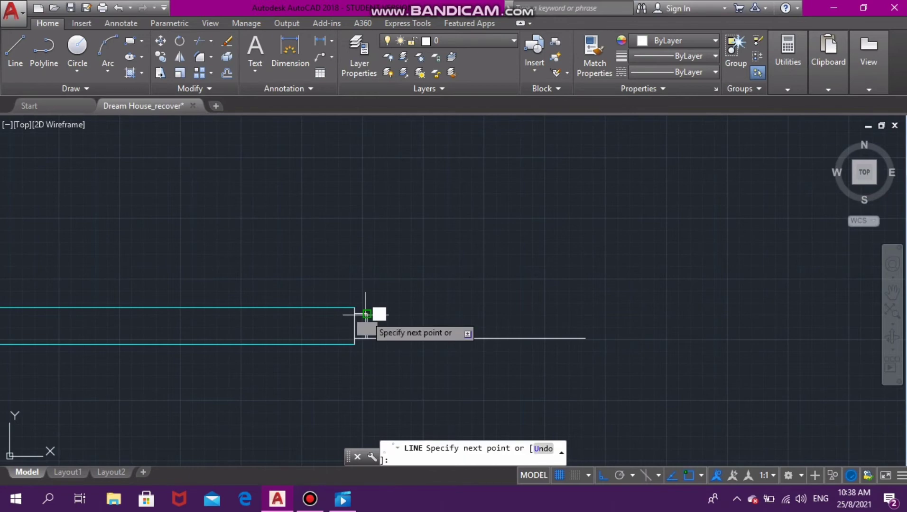
{"action": "type", "text": "900"}
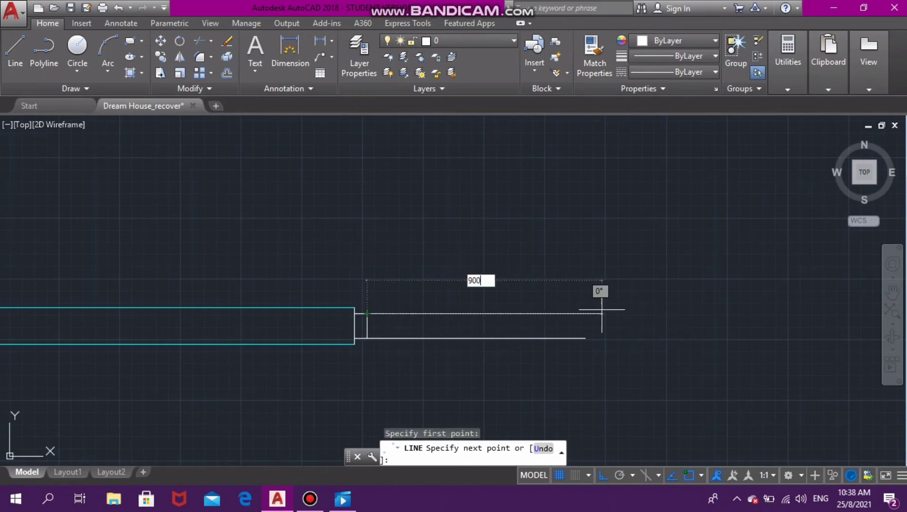
{"action": "key", "text": "Return"}
{"action": "left_click", "coordinate": [585, 338]}
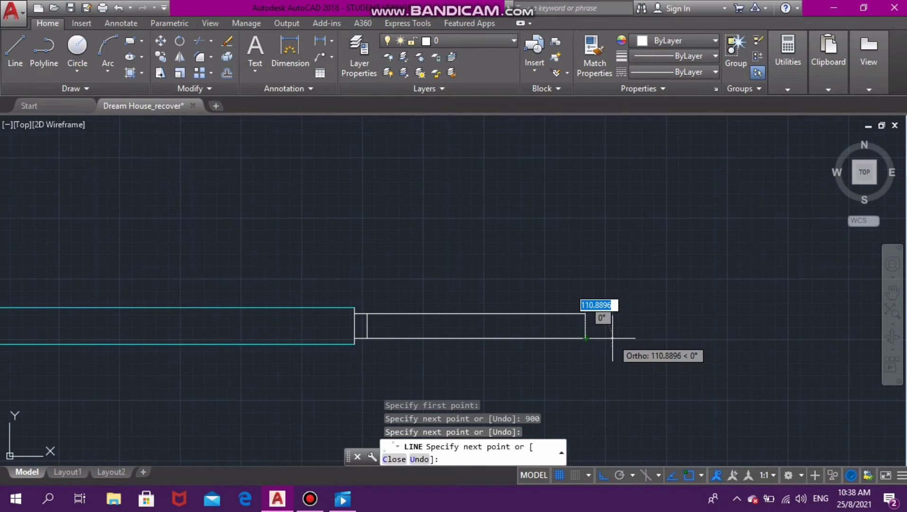
Outline the opposite door jamb, 50 units wide and 100 units high, at the far end of the two horizontal lines
{"action": "type", "text": "50"}
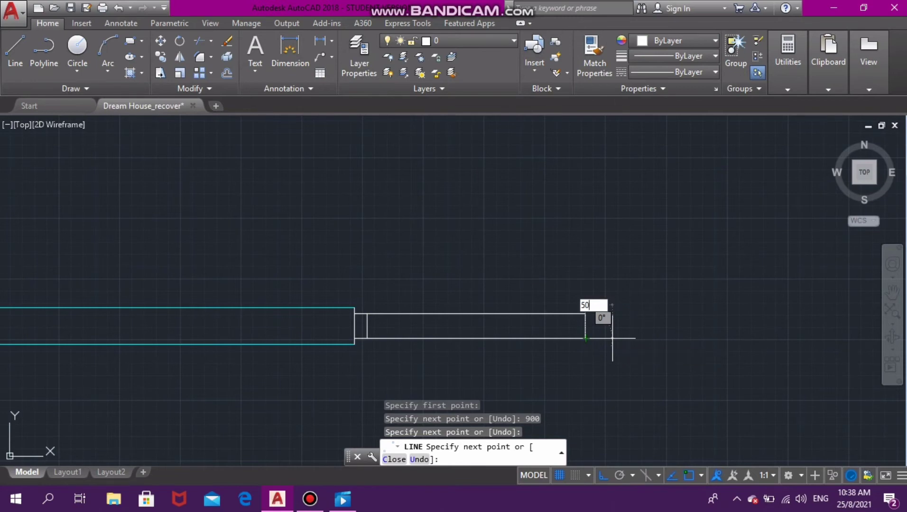
{"action": "key", "text": "Return"}
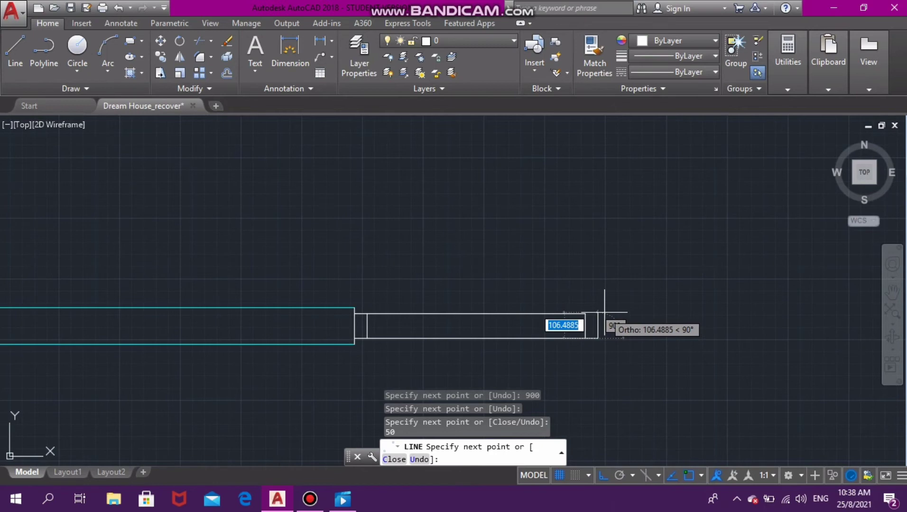
{"action": "type", "text": "100"}
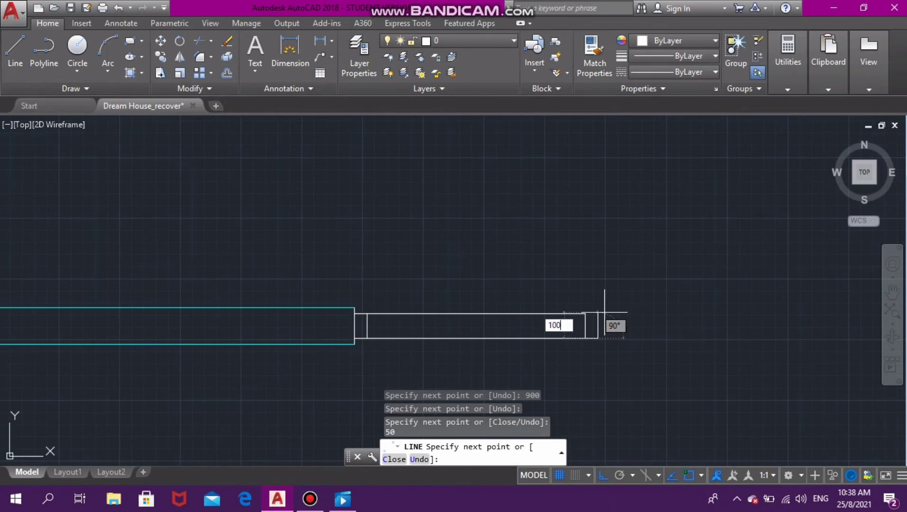
{"action": "key", "text": "Return"}
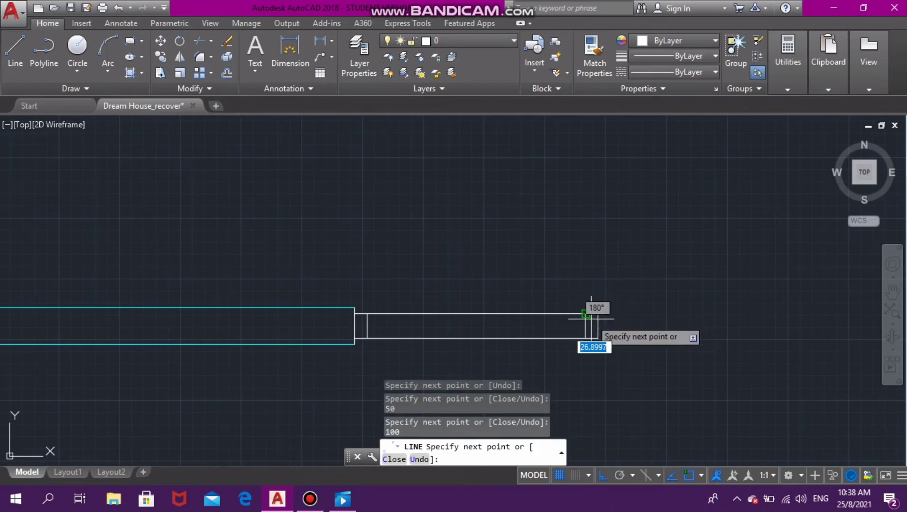
{"action": "left_click", "coordinate": [586, 314]}
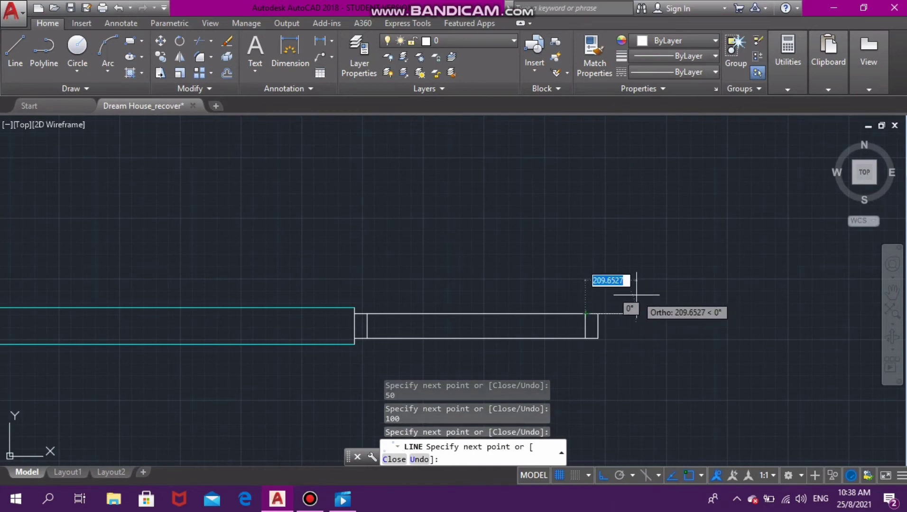
{"action": "key", "text": "Escape"}
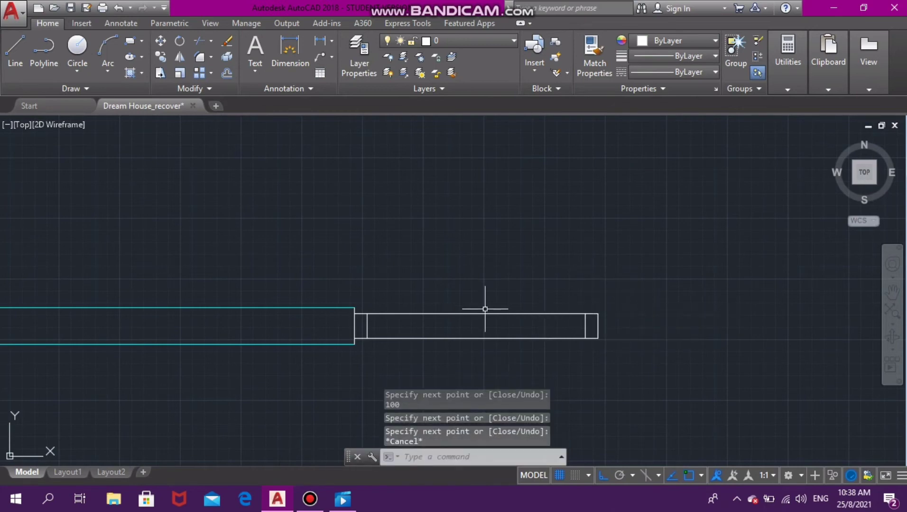
{"action": "type", "text": "TR"}
{"action": "key", "text": "Escape"}
{"action": "key", "text": "Escape"}
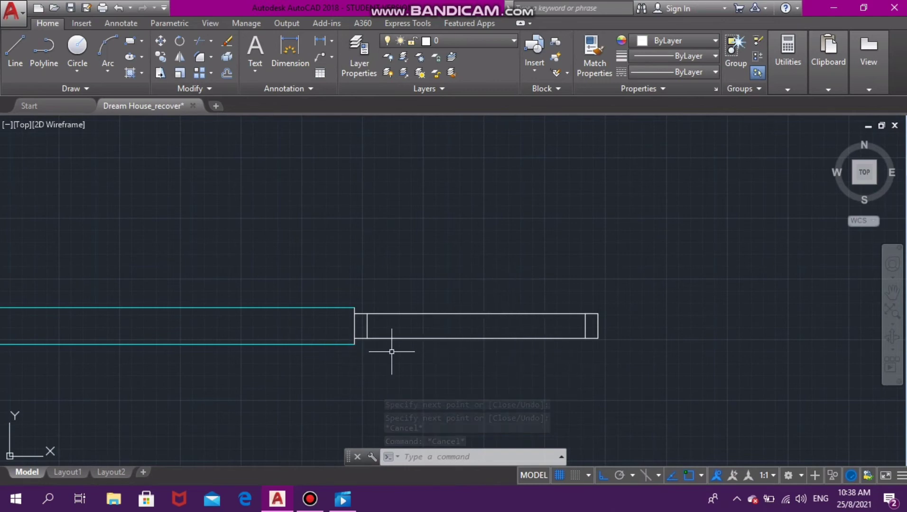
{"action": "type", "text": "TR"}
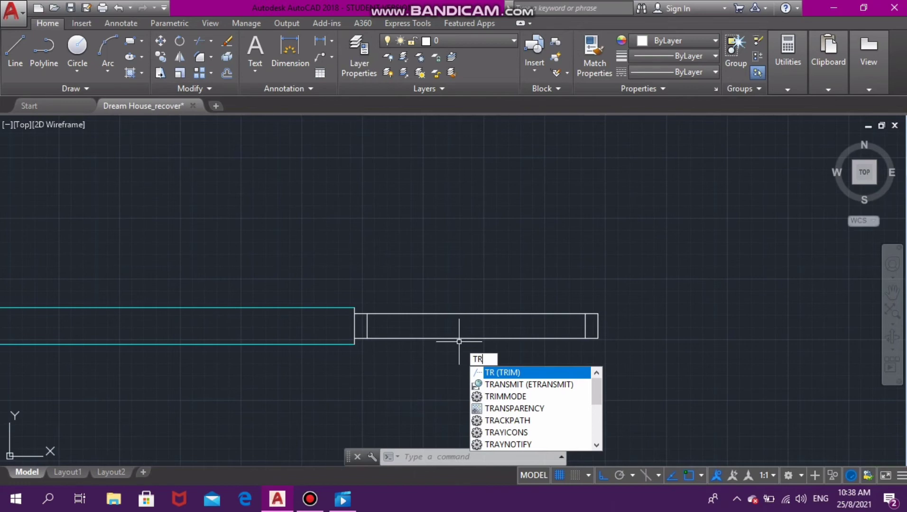
{"action": "key", "text": "Return"}
{"action": "key", "text": "Return"}
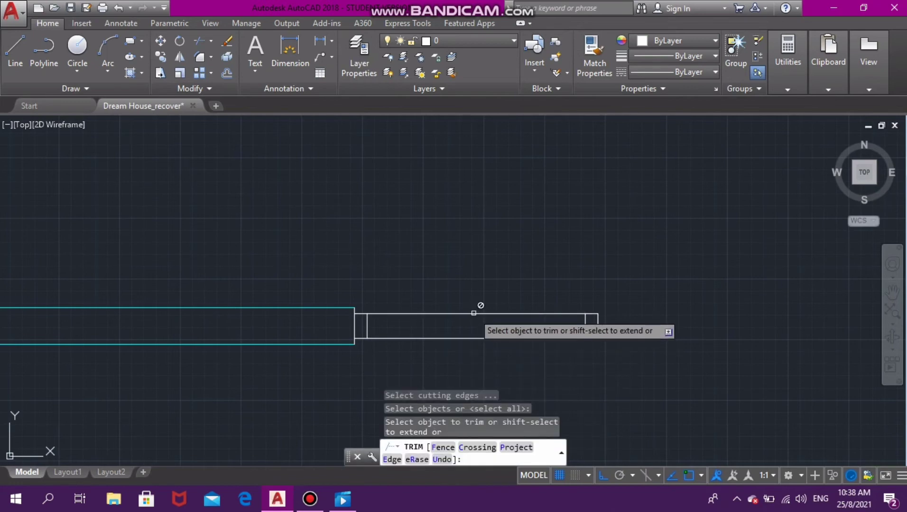
{"action": "key", "text": "Escape"}
Erase the two 900-unit horizontal guide lines between the jambs
{"action": "left_click", "coordinate": [475, 313]}
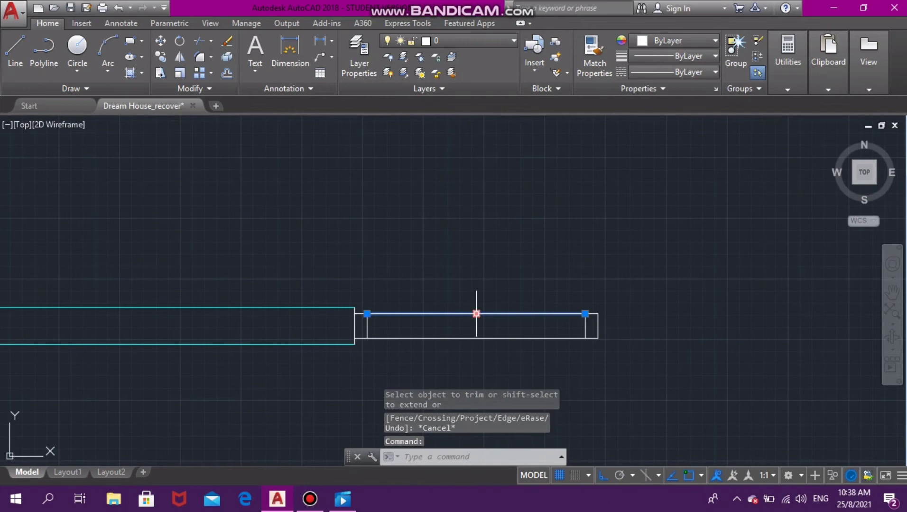
{"action": "left_click", "coordinate": [471, 338]}
{"action": "key", "text": "Delete"}
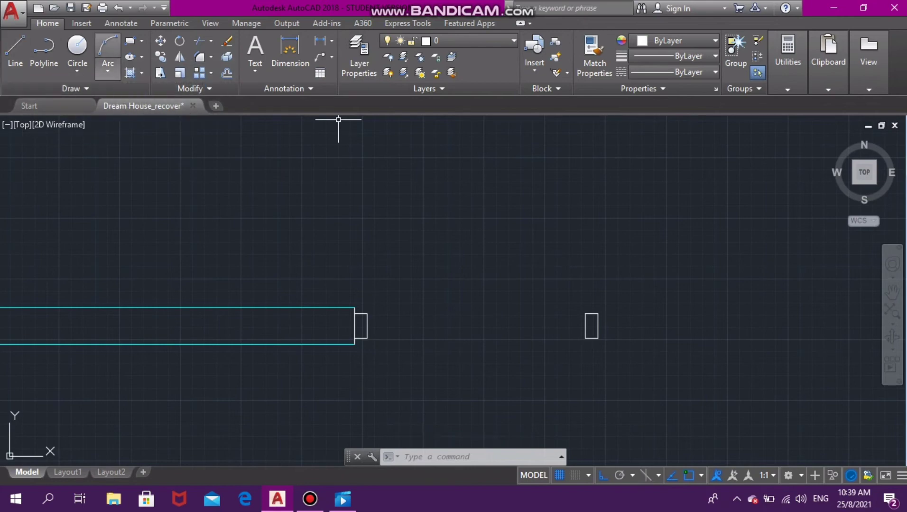
Draw a circle of about 901 units radius centred on the left jamb's lower outer corner, reaching the opposite jamb's facing edge
{"action": "left_click", "coordinate": [78, 47]}
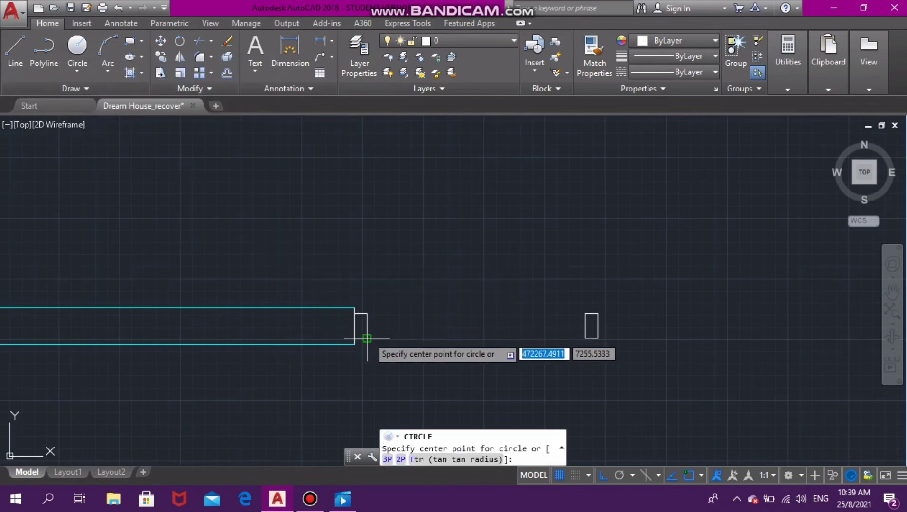
{"action": "left_click", "coordinate": [366, 338]}
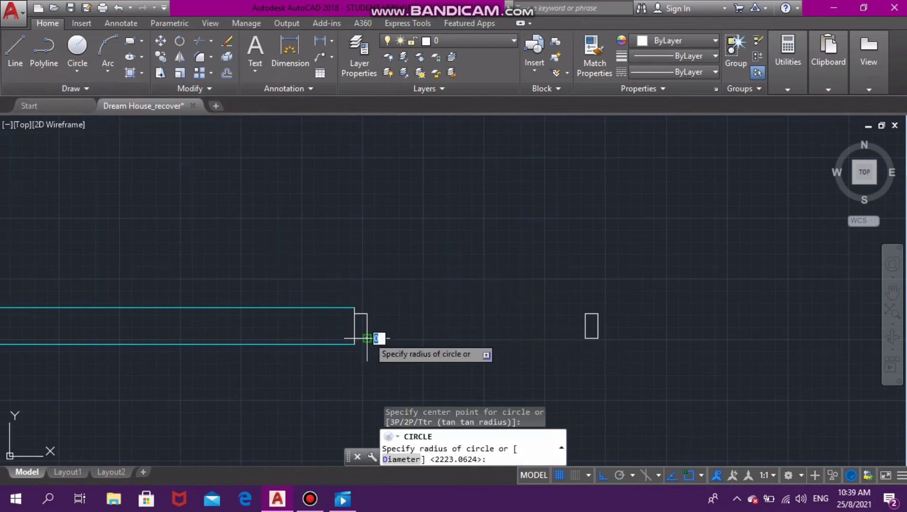
{"action": "left_click", "coordinate": [587, 316]}
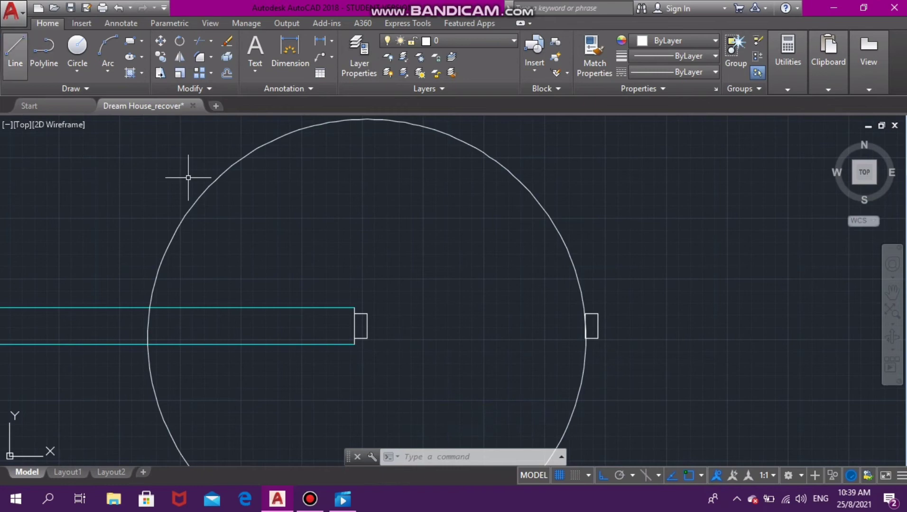
Draw a vertical line from the left jamb's upper outer corner up to the top of the circle
{"action": "left_click", "coordinate": [16, 50]}
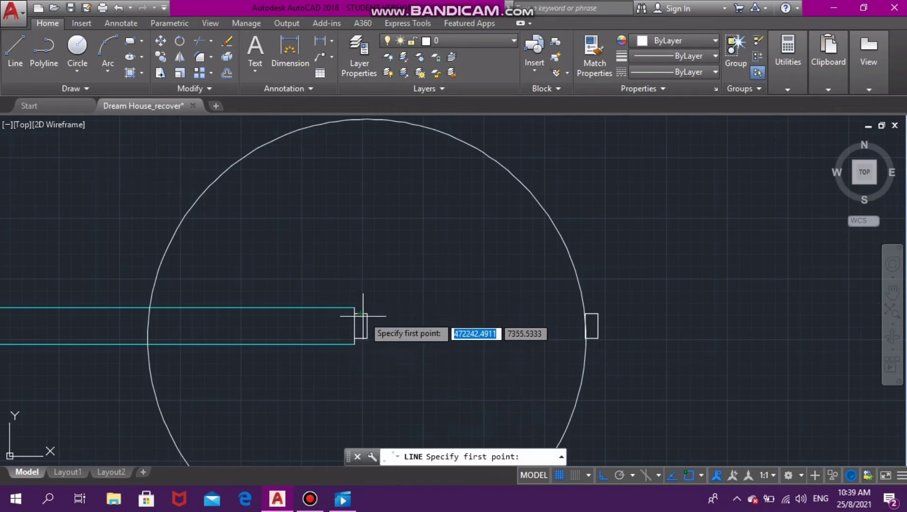
{"action": "left_click", "coordinate": [367, 314]}
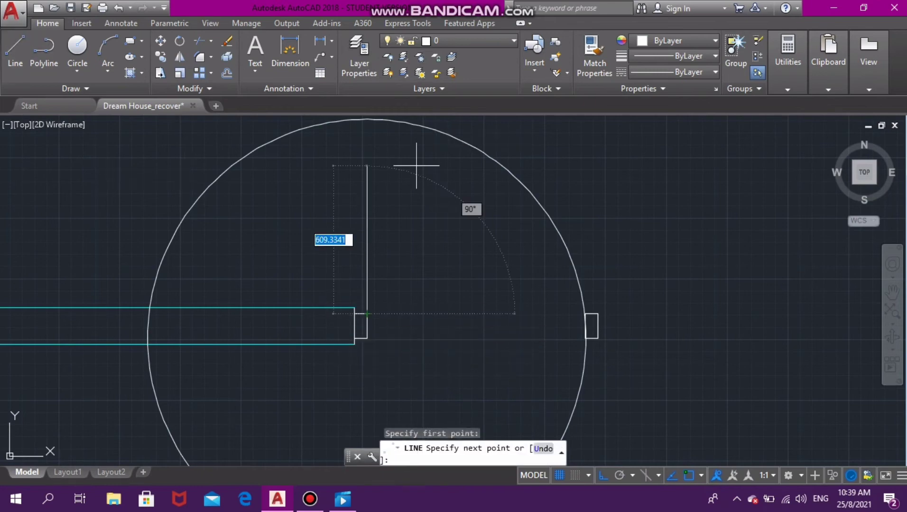
{"action": "left_click", "coordinate": [367, 119]}
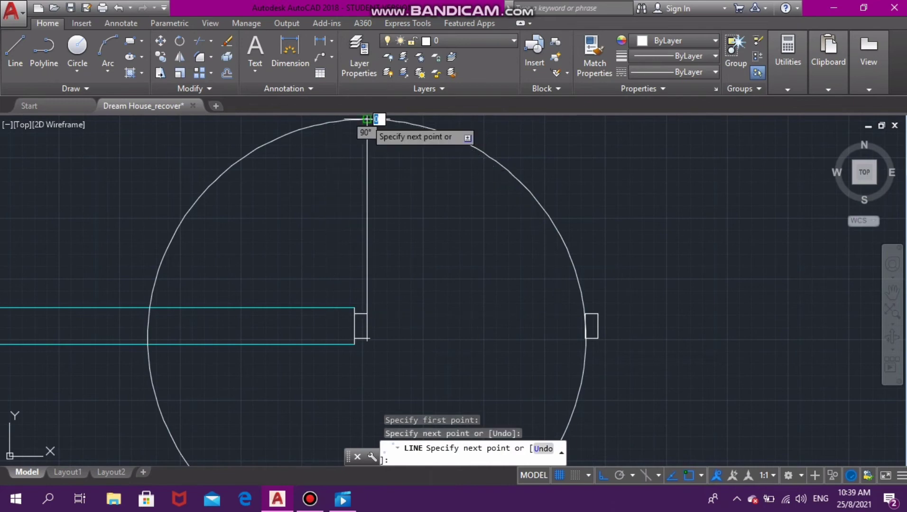
{"action": "key", "text": "Escape"}
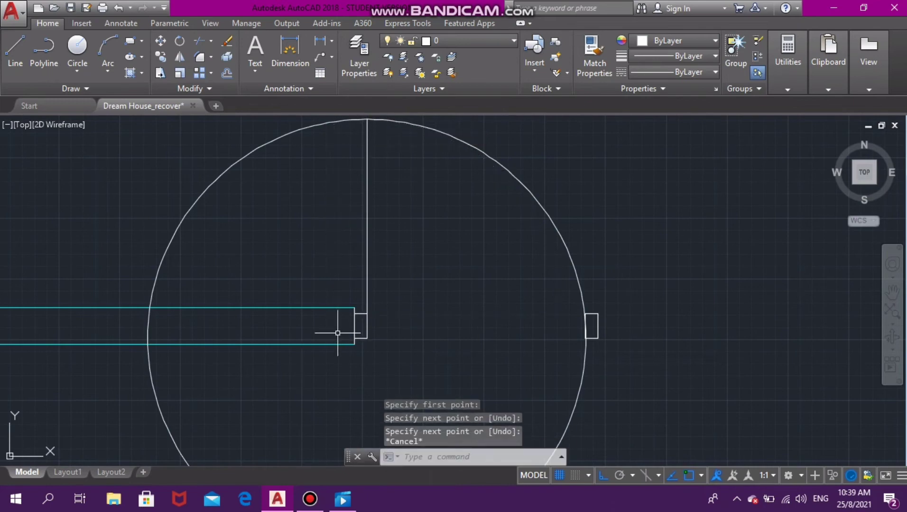
Draw a parallel vertical line from the left jamb's upper wall-side corner to just beyond the circle as the door leaf's other side
{"action": "key", "text": "space"}
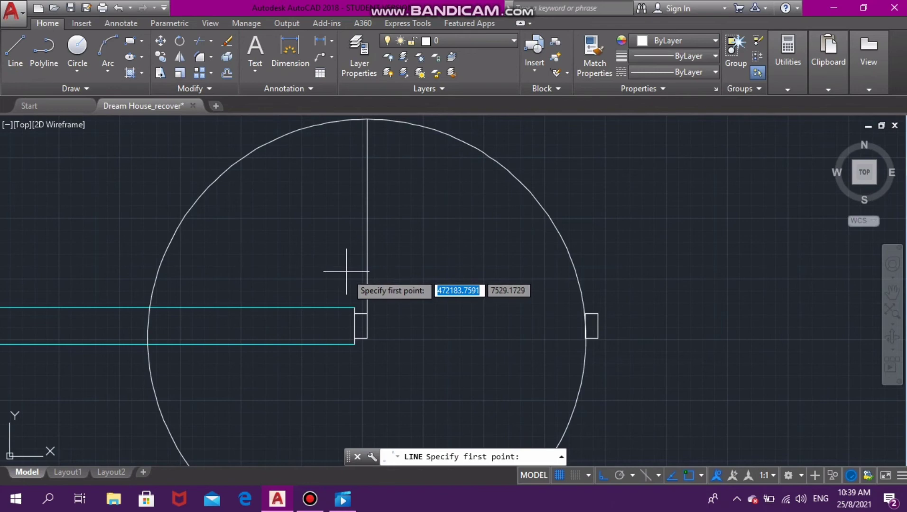
{"action": "left_click", "coordinate": [355, 314]}
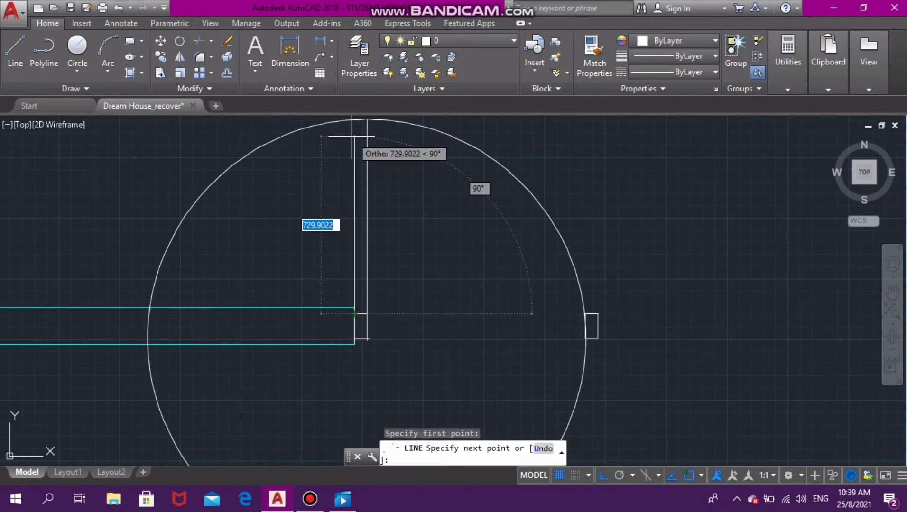
{"action": "scroll", "coordinate": [360, 140], "scroll_direction": "down", "scroll_amount": 2}
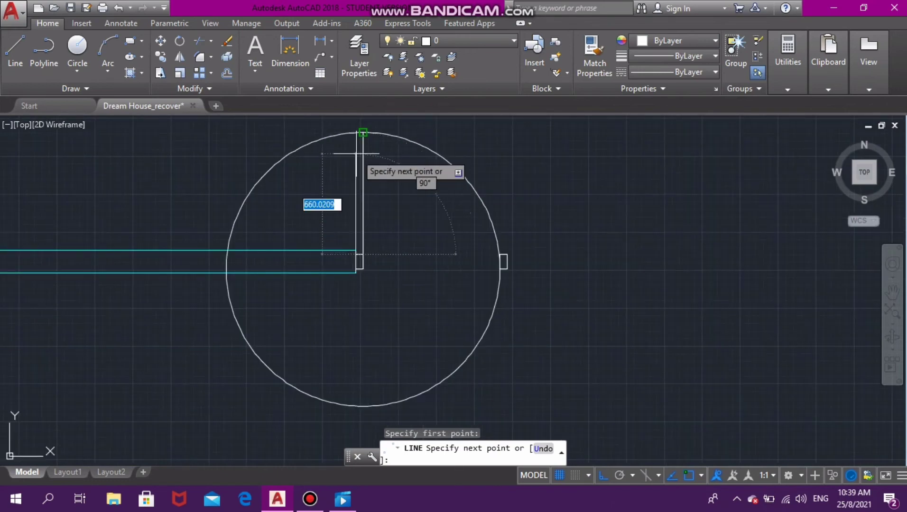
{"action": "left_click", "coordinate": [345, 138]}
{"action": "key", "text": "Escape"}
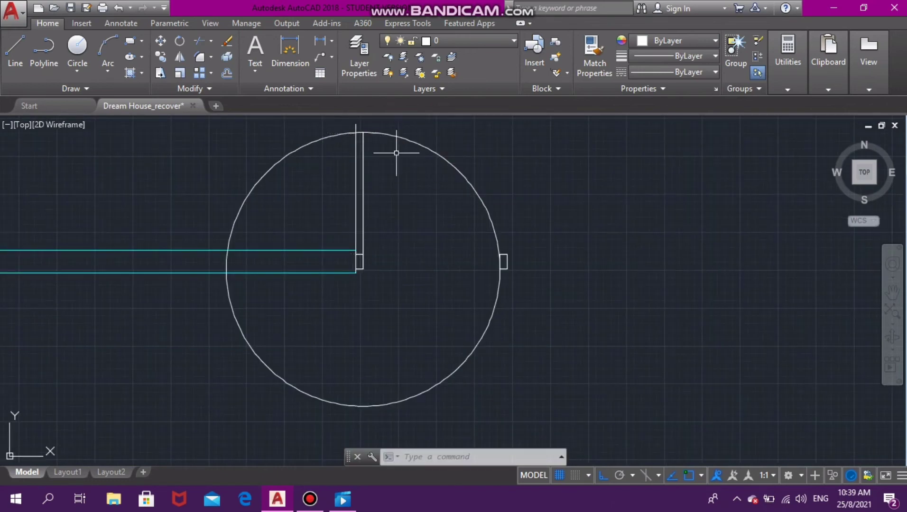
Trim the circle to the quarter arc between door leaf and opposite jamb, and trim the leaf line protruding above it
{"action": "type", "text": "tr"}
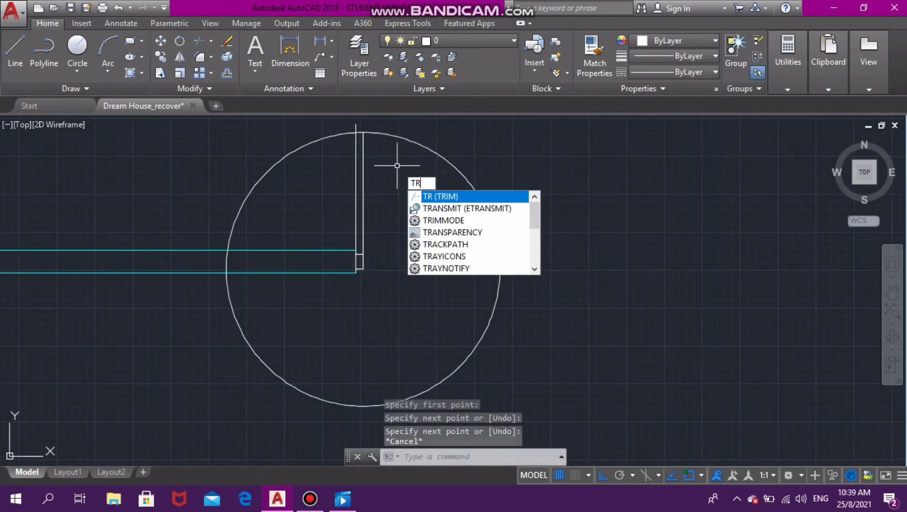
{"action": "key", "text": "Return"}
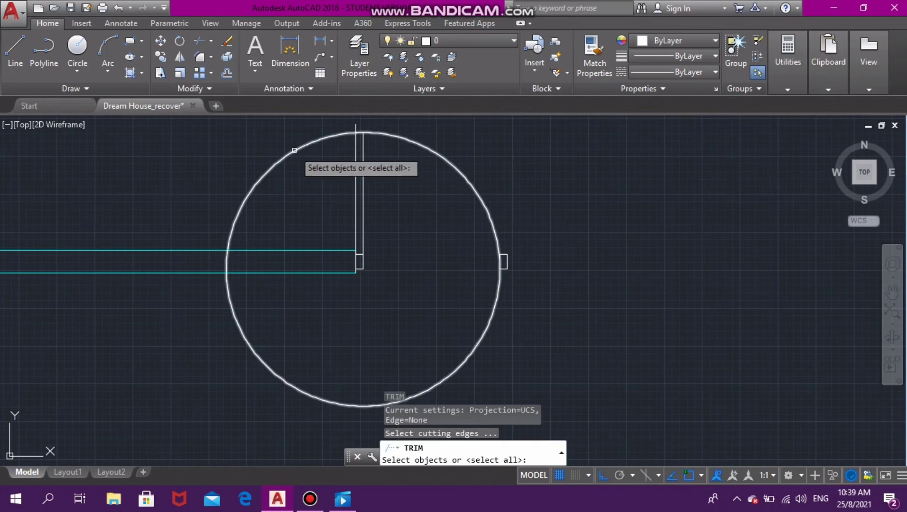
{"action": "key", "text": "Return"}
{"action": "left_click", "coordinate": [294, 150]}
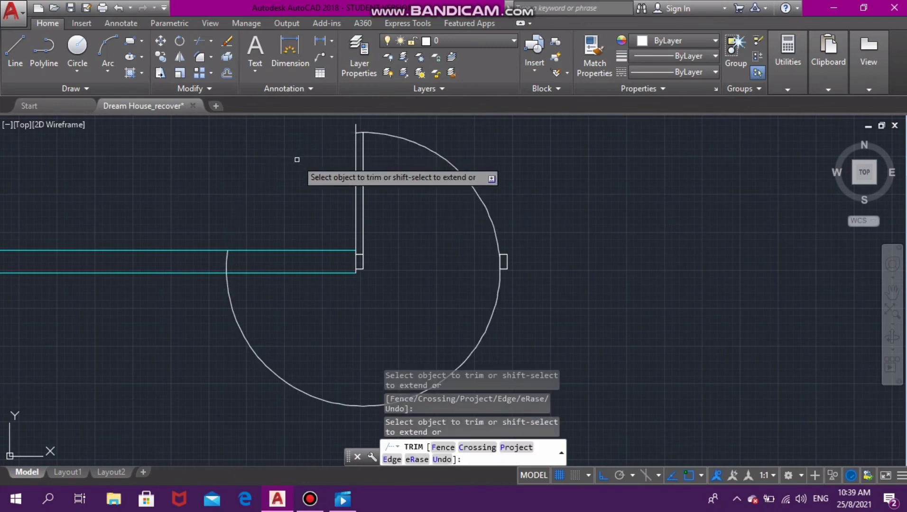
{"action": "left_click", "coordinate": [494, 319]}
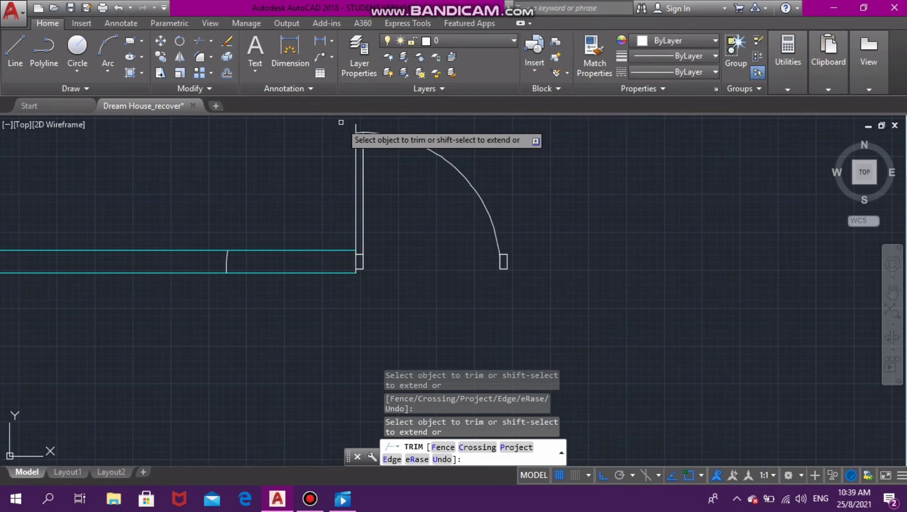
{"action": "left_click", "coordinate": [356, 128]}
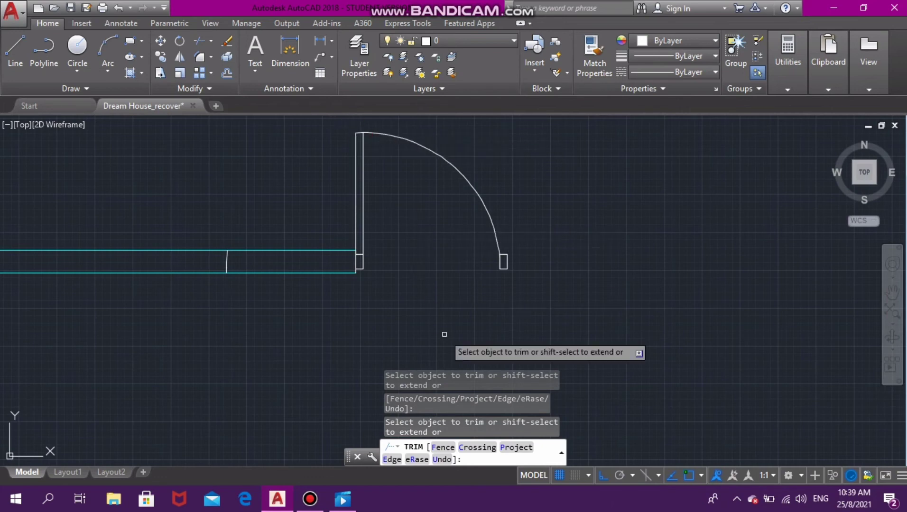
{"action": "key", "text": "Escape"}
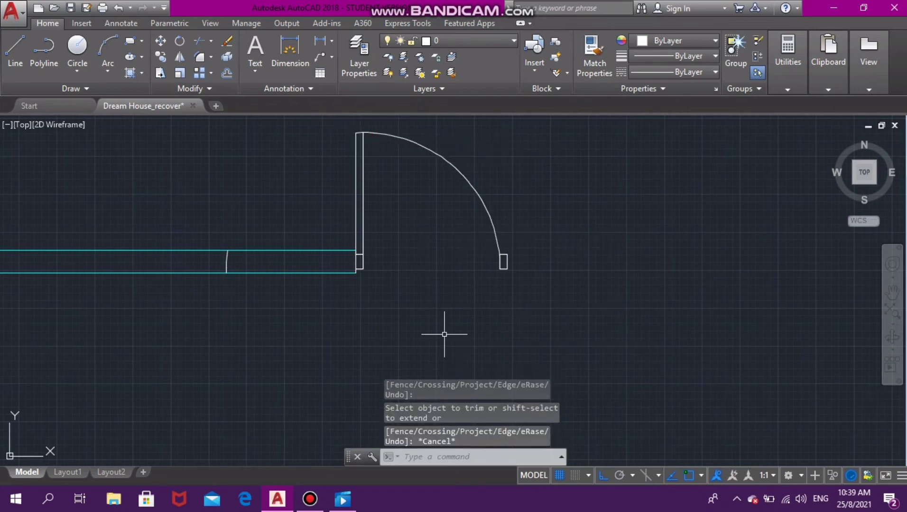
{"action": "left_click", "coordinate": [228, 263]}
{"action": "mouse_move", "coordinate": [227, 261]}
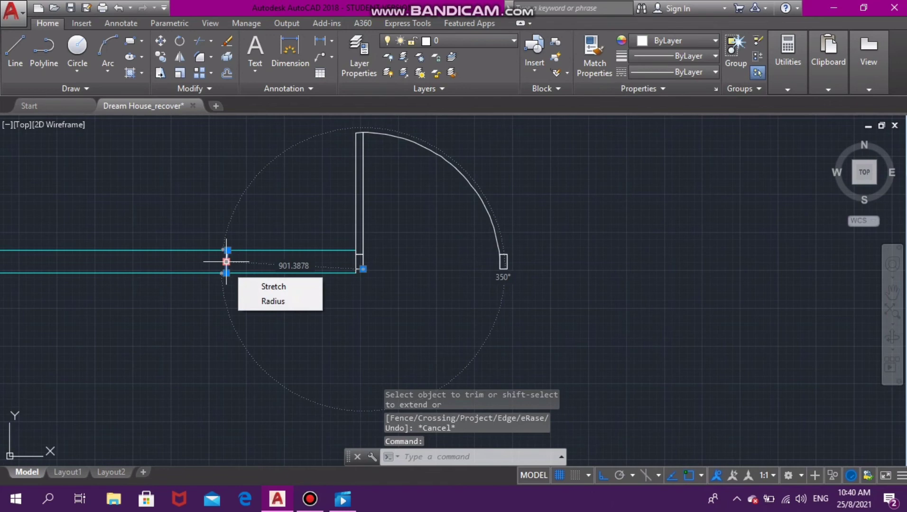
{"action": "key", "text": "Escape"}
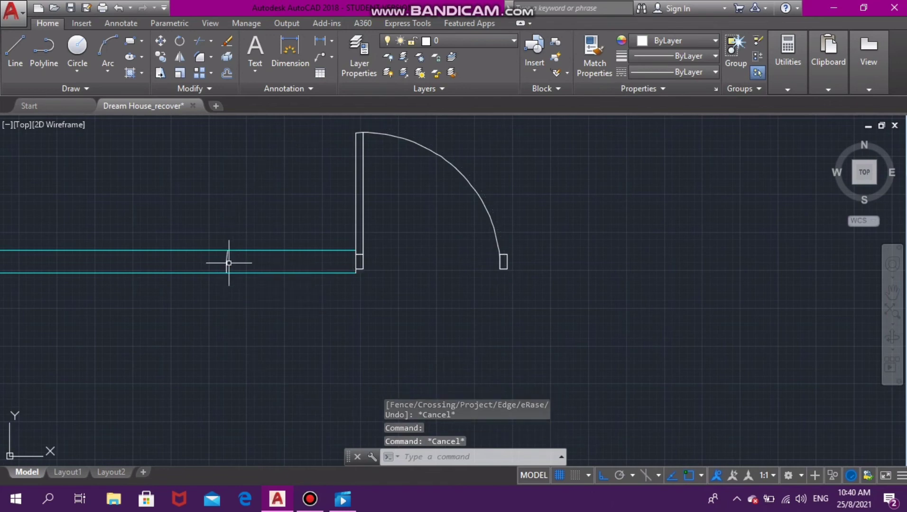
{"action": "left_click", "coordinate": [227, 260]}
{"action": "mouse_move", "coordinate": [226, 261]}
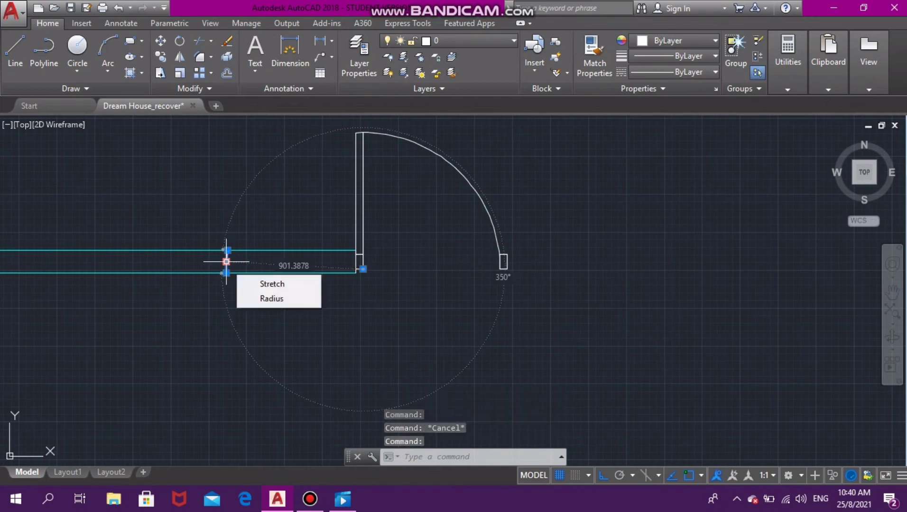
{"action": "key", "text": "Escape"}
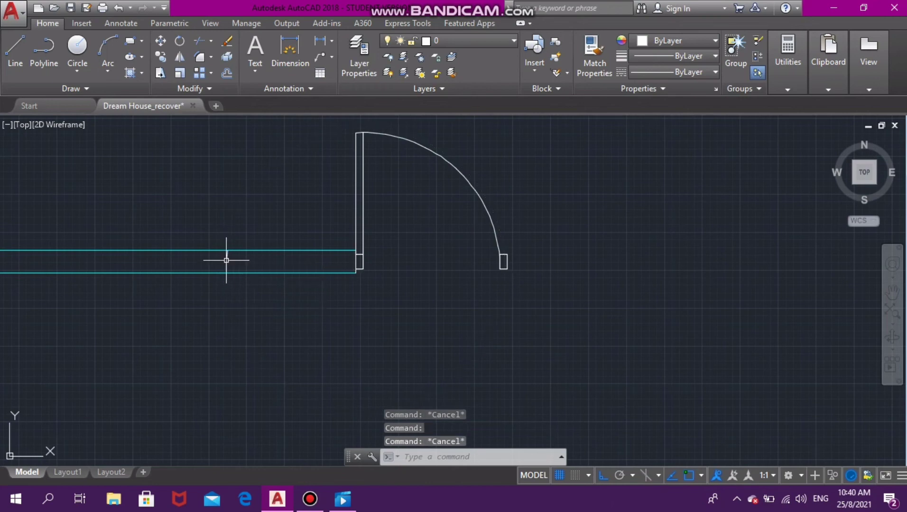
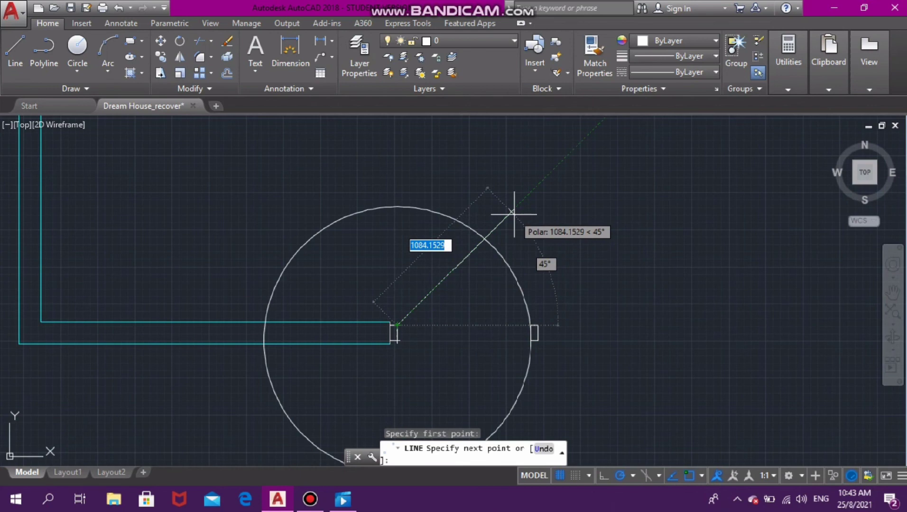
Draw a 45° line about 1084 units long from the left jamb's upper outer corner and offset it 40 units toward its lower side
{"action": "left_click", "coordinate": [513, 212]}
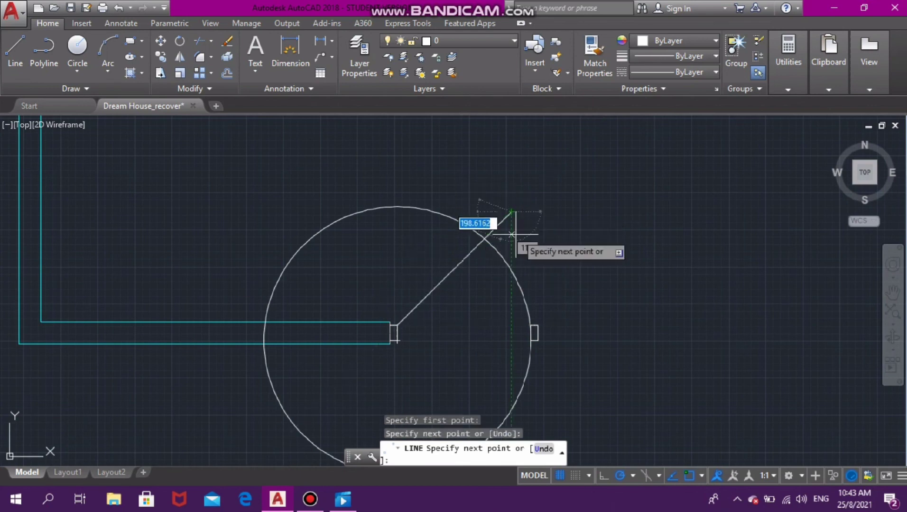
{"action": "key", "text": "Escape"}
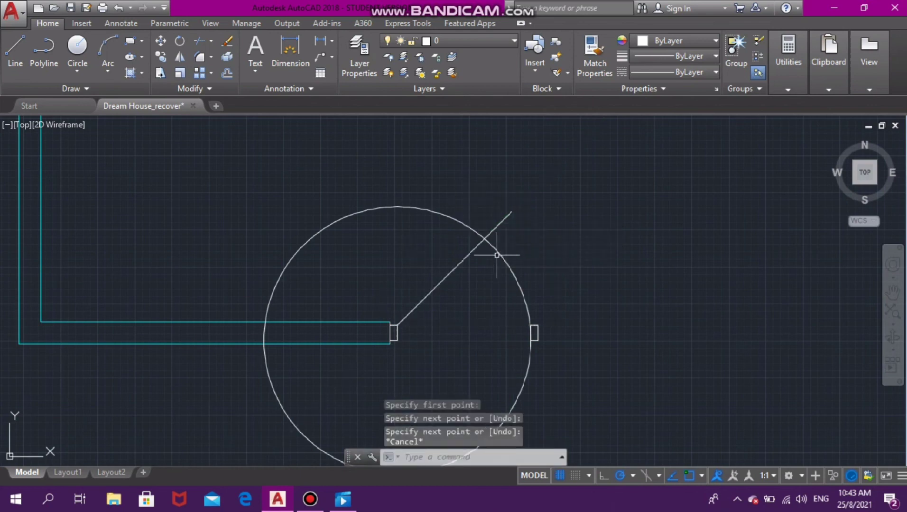
{"action": "key", "text": "Return"}
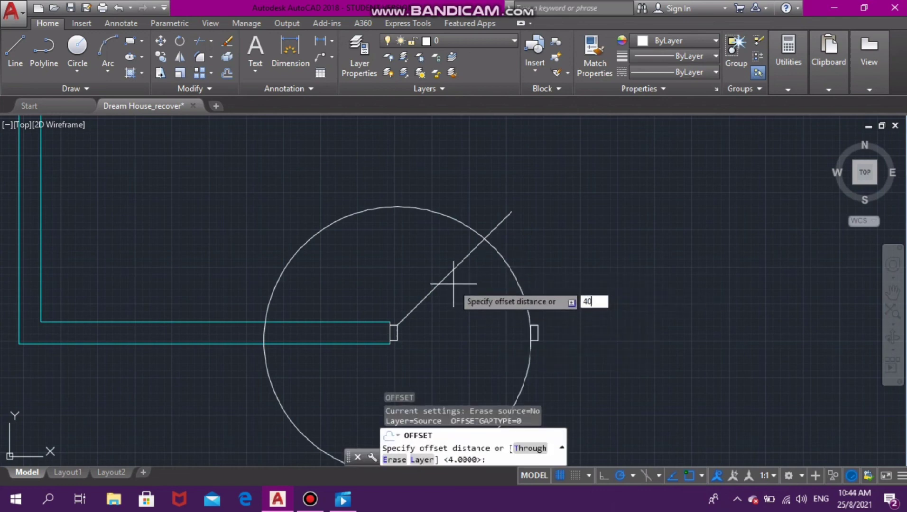
{"action": "key", "text": "Return"}
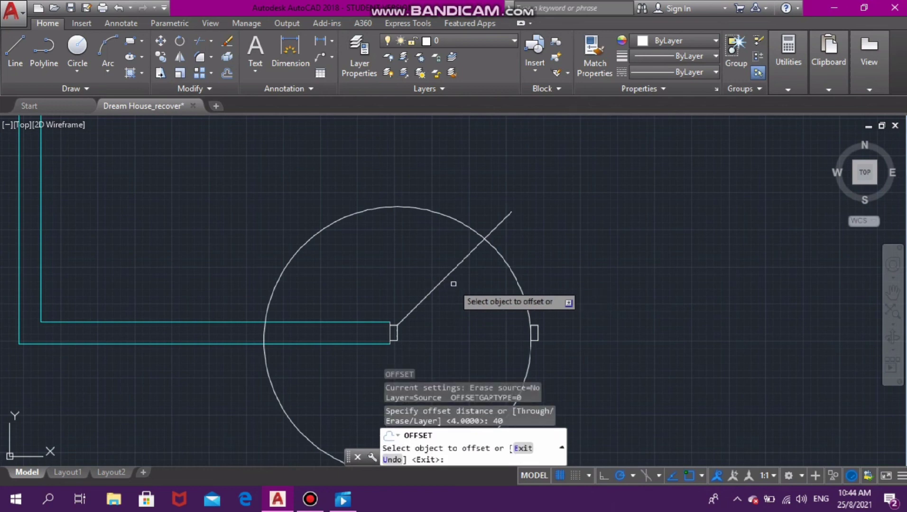
{"action": "left_click", "coordinate": [437, 288]}
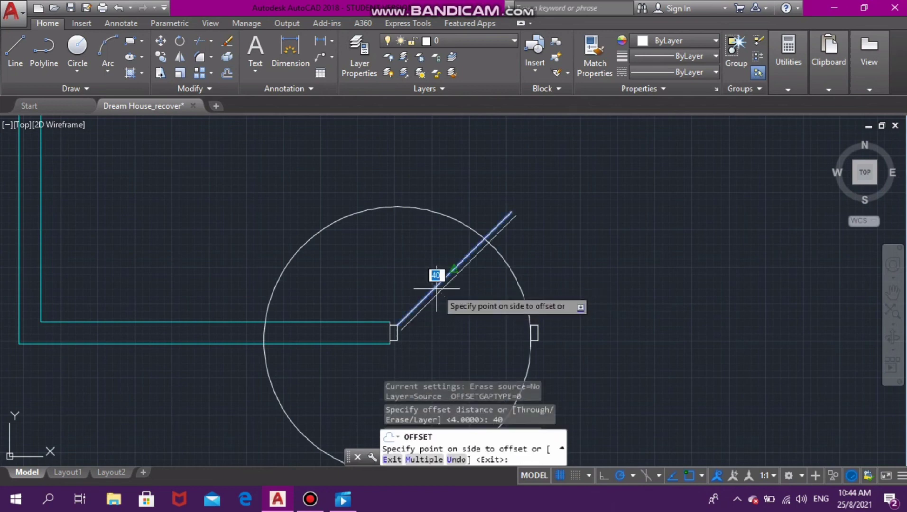
{"action": "left_click", "coordinate": [455, 309]}
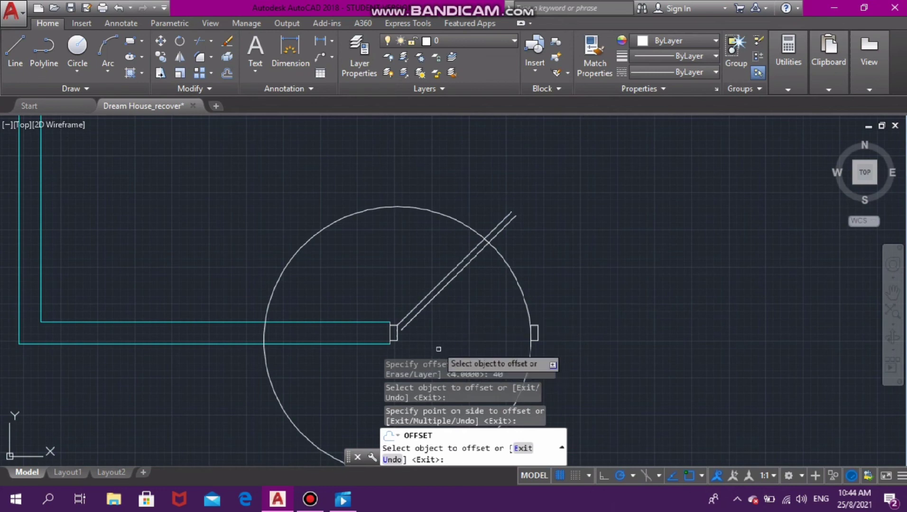
{"action": "key", "text": "Escape"}
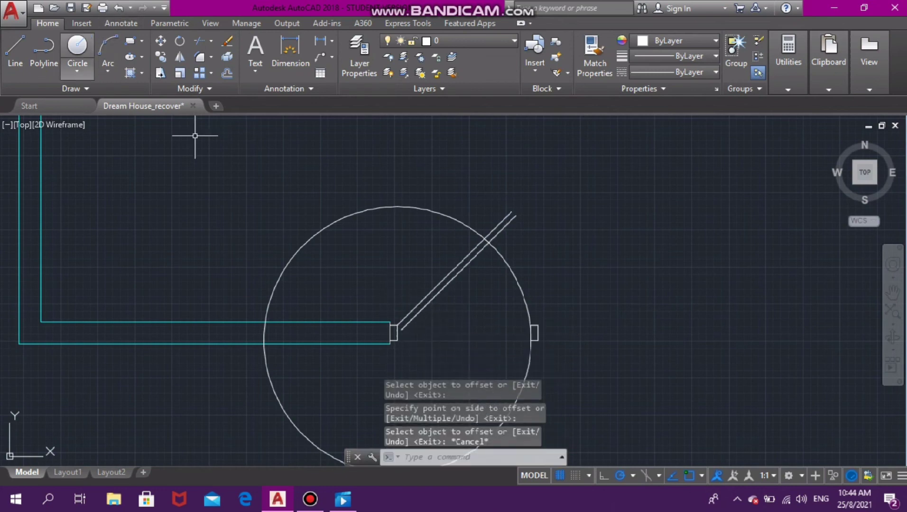
Close the hinge end of the angled door leaf with a line from the offset line's lower end to the jamb corner
{"action": "left_click", "coordinate": [16, 52]}
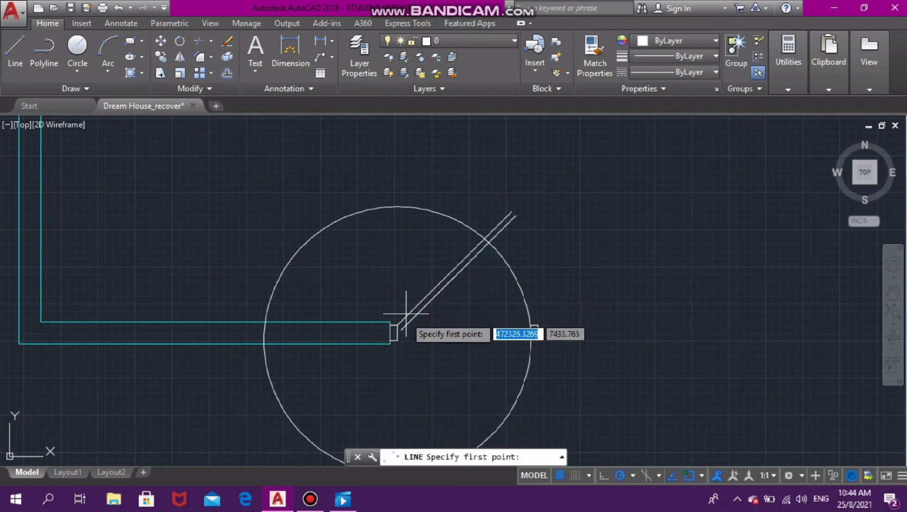
{"action": "scroll", "coordinate": [407, 340], "scroll_direction": "up", "scroll_amount": 4}
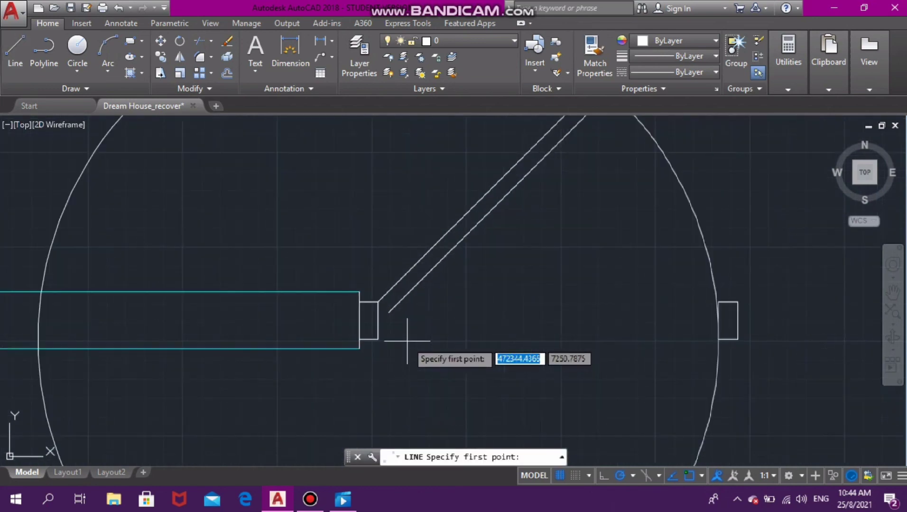
{"action": "left_click", "coordinate": [388, 312]}
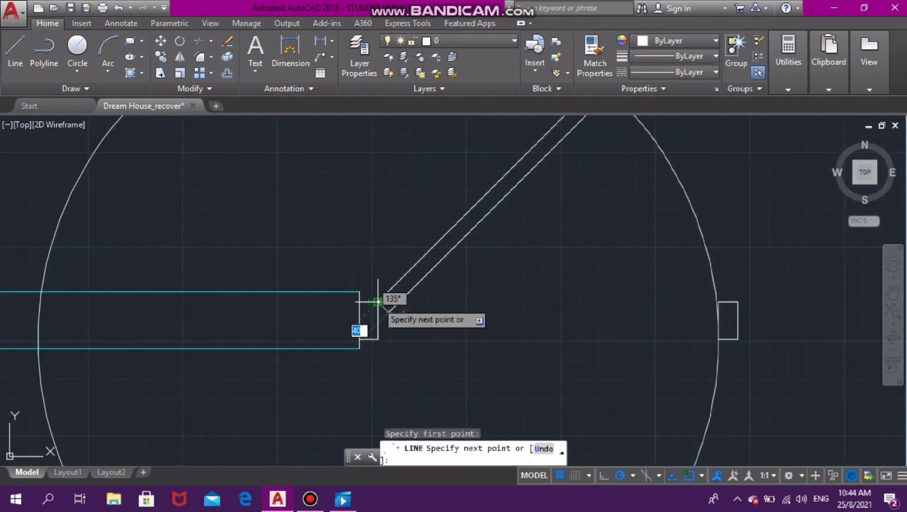
{"action": "left_click", "coordinate": [378, 301]}
{"action": "key", "text": "Escape"}
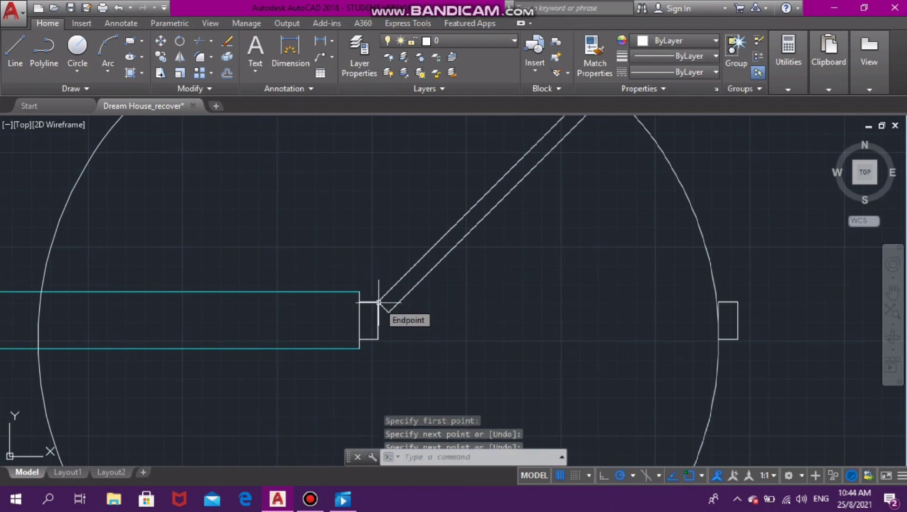
Trim the circle and leaf lines to the arc between leaf and opposite jamb, and erase the leftover arc inside the wall
{"action": "scroll", "coordinate": [379, 302], "scroll_direction": "down", "scroll_amount": 4}
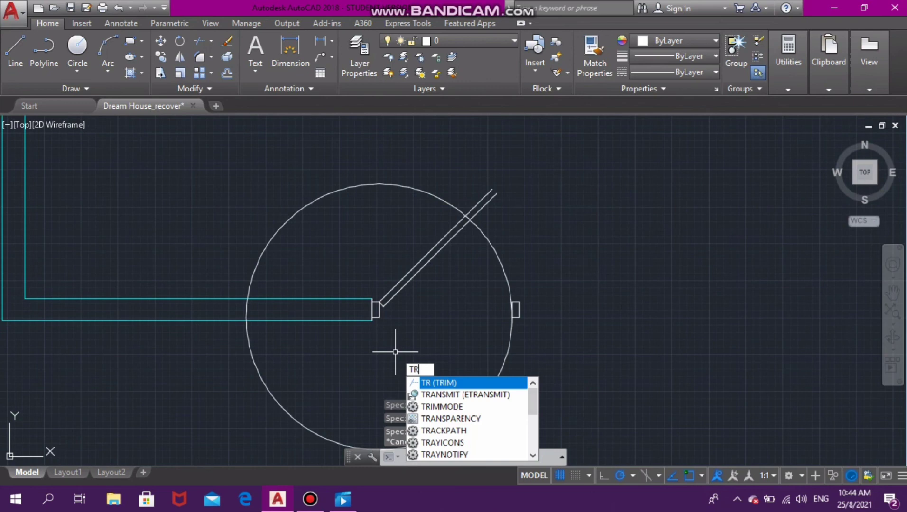
{"action": "key", "text": "Return"}
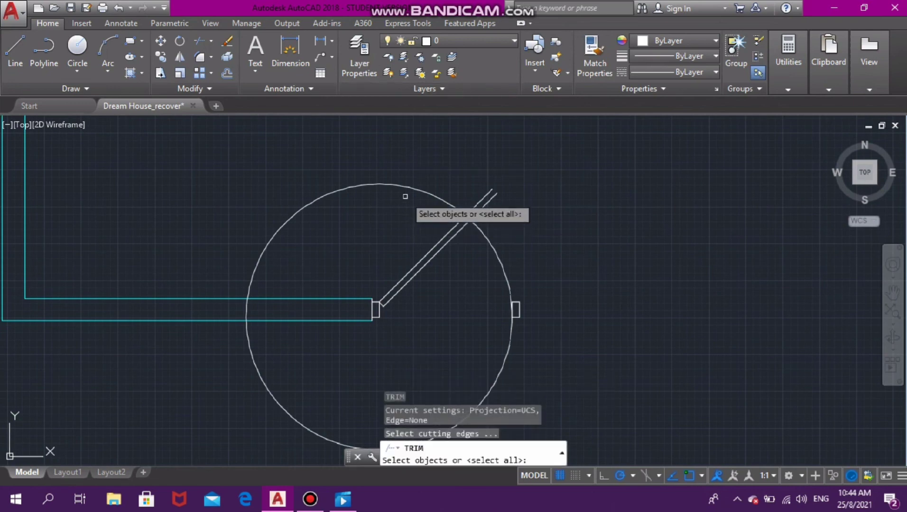
{"action": "key", "text": "Return"}
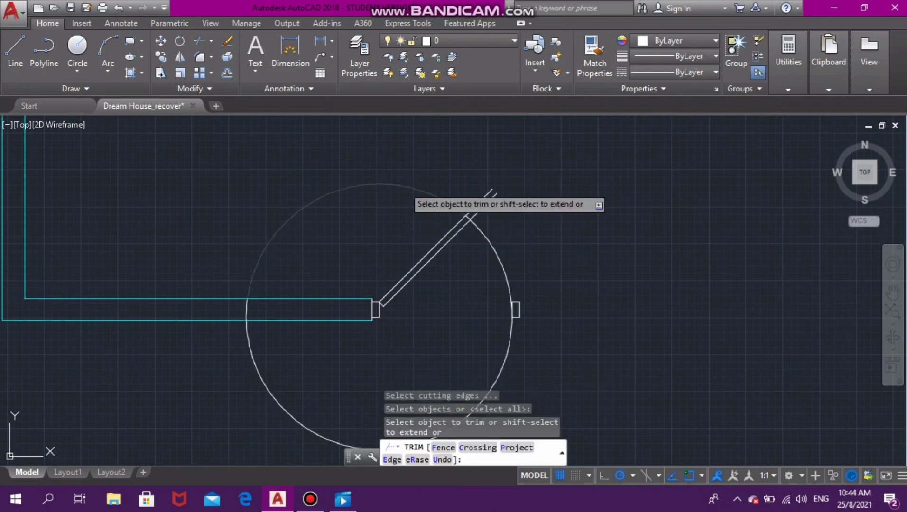
{"action": "left_click", "coordinate": [407, 185]}
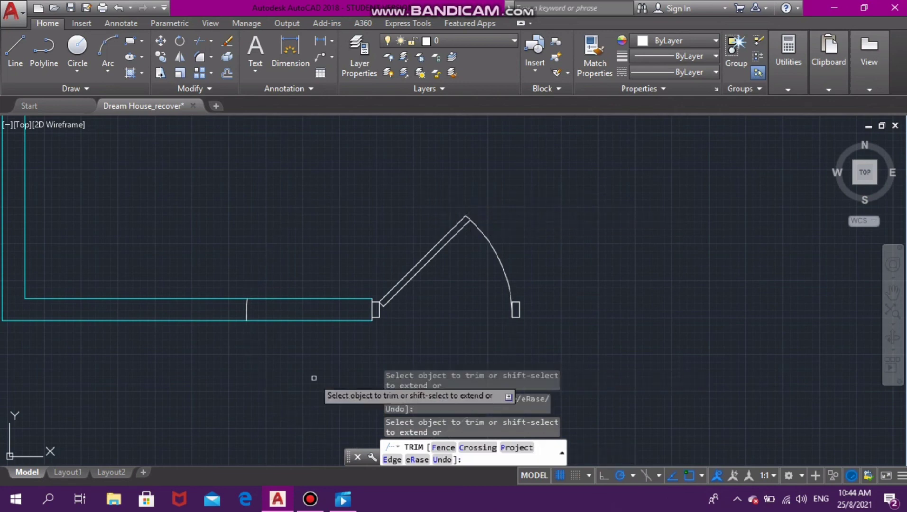
{"action": "key", "text": "Escape"}
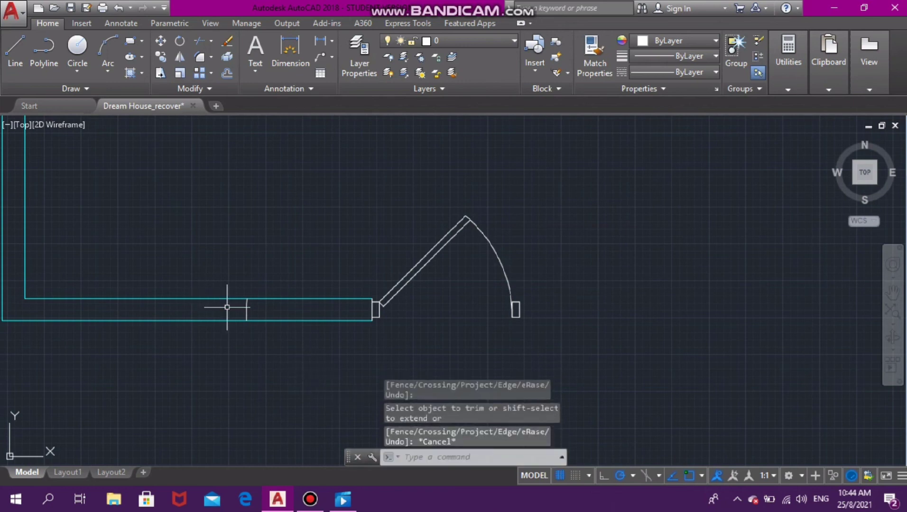
{"action": "left_click", "coordinate": [247, 312]}
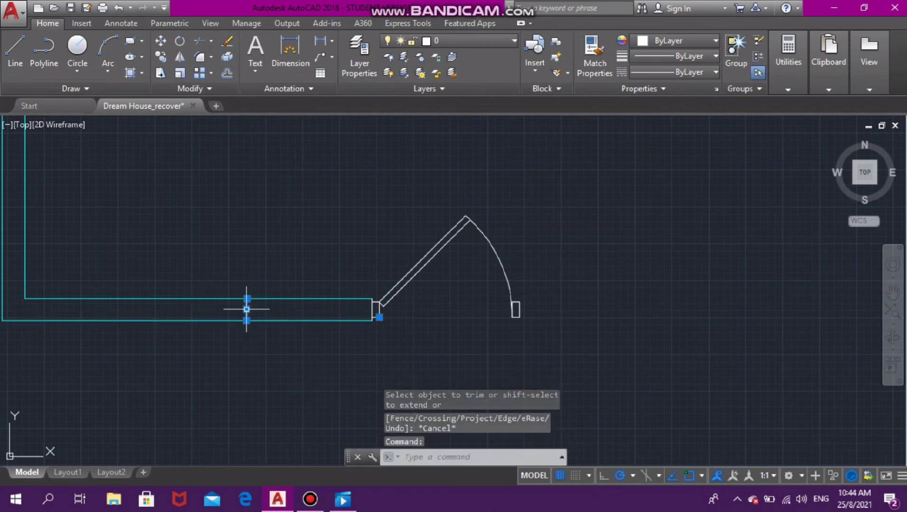
{"action": "key", "text": "Delete"}
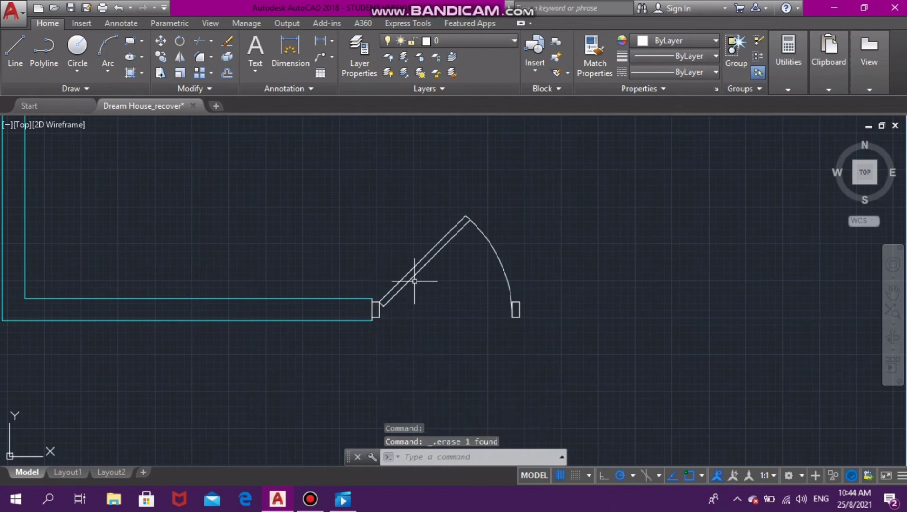
{"action": "scroll", "coordinate": [432, 354], "scroll_direction": "down", "scroll_amount": 2}
{"action": "scroll", "coordinate": [432, 354], "scroll_direction": "down", "scroll_amount": 2}
{"action": "scroll", "coordinate": [431, 354], "scroll_direction": "up", "scroll_amount": 4}
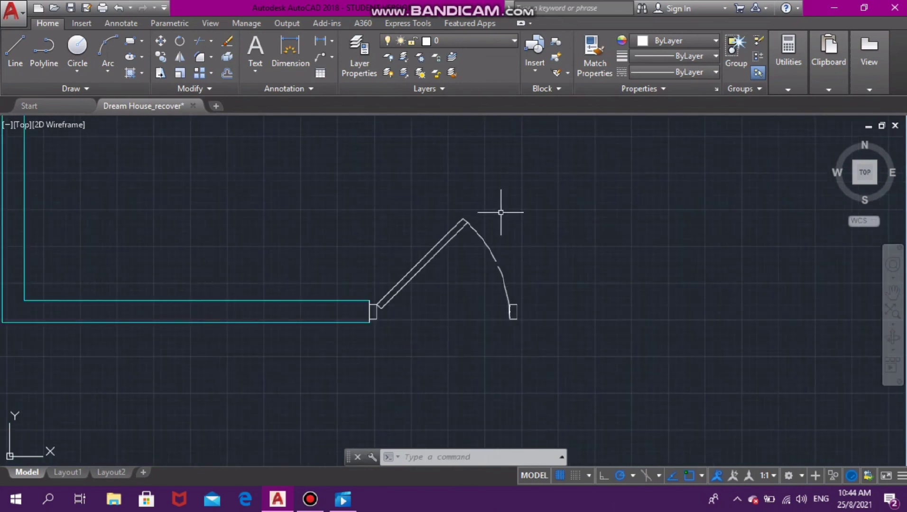
{"action": "scroll", "coordinate": [493, 309], "scroll_direction": "up", "scroll_amount": 5}
{"action": "scroll", "coordinate": [499, 311], "scroll_direction": "down", "scroll_amount": 2}
{"action": "scroll", "coordinate": [499, 311], "scroll_direction": "down", "scroll_amount": 4}
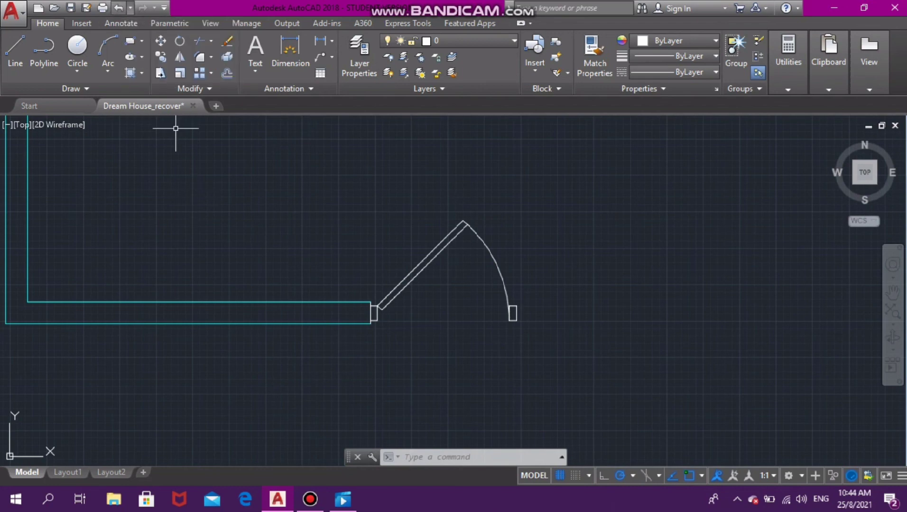
Undo the erasing of the leftover arc and the trimming of the circle and leaf lines
{"action": "left_click", "coordinate": [118, 7]}
{"action": "key", "text": "ctrl+z"}
{"action": "key", "text": "ctrl+z"}
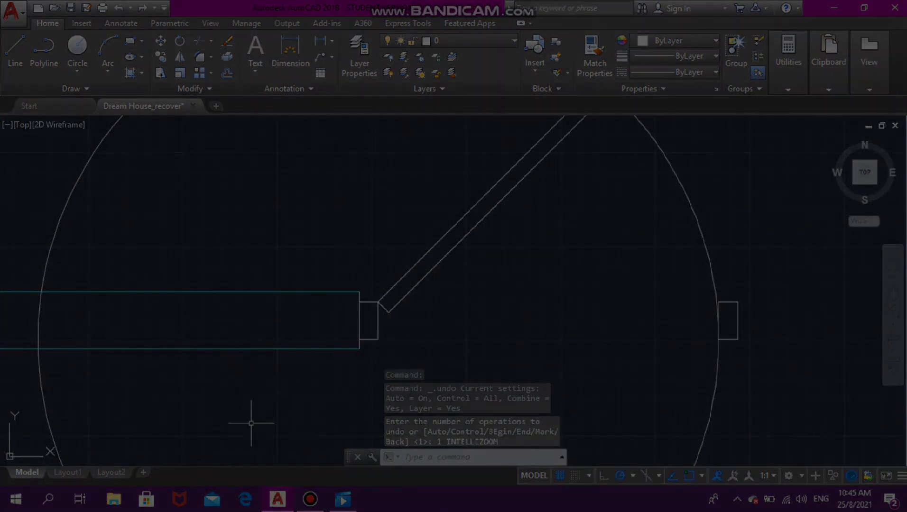